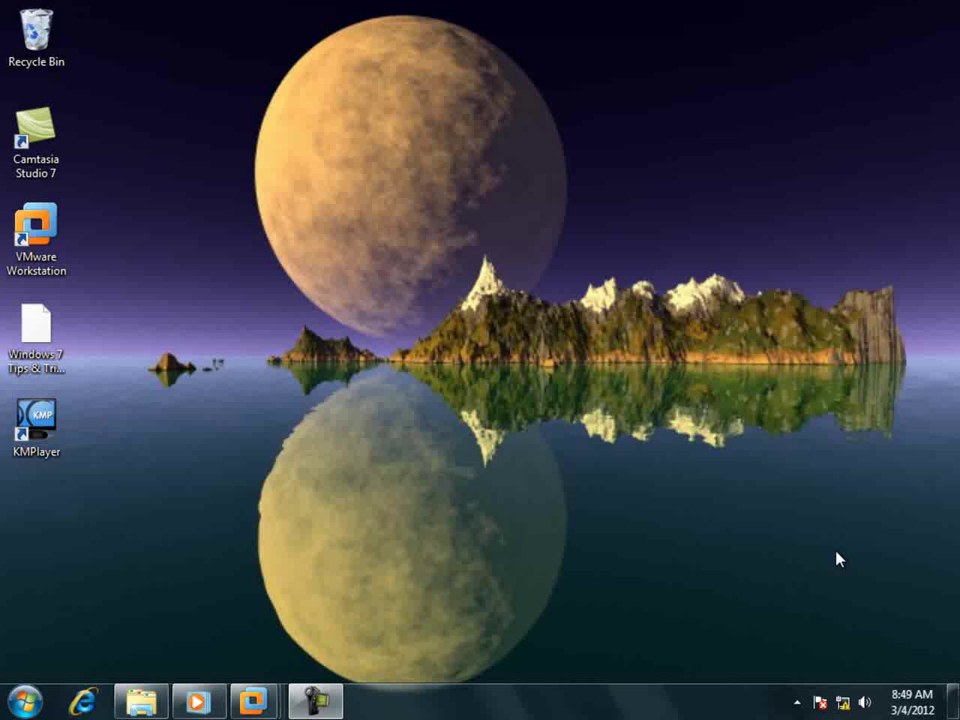
Step: Switch to the Windows 7 x64 virtual machine, launch Microsoft Outlook 2010 in it and show the machine full screen
mouse_move(252, 700)
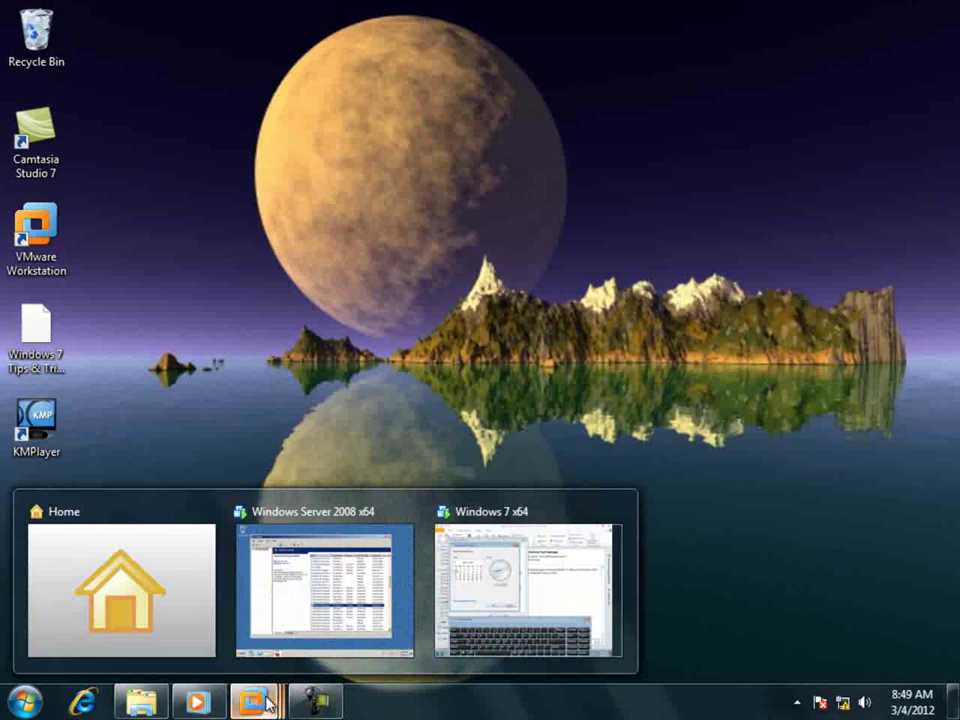
click(533, 561)
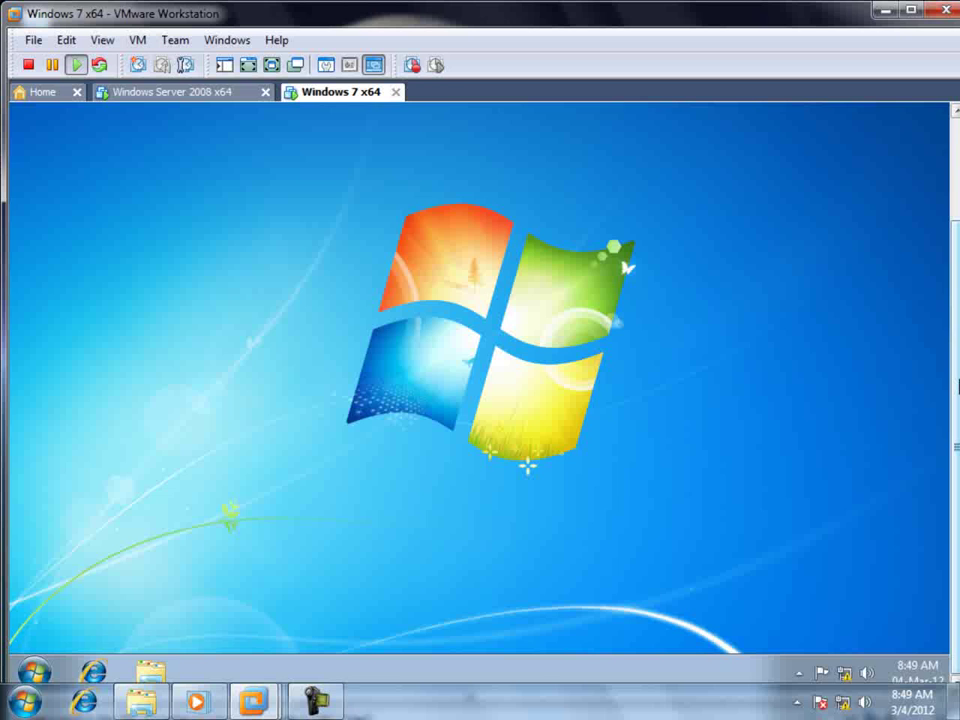
click(34, 670)
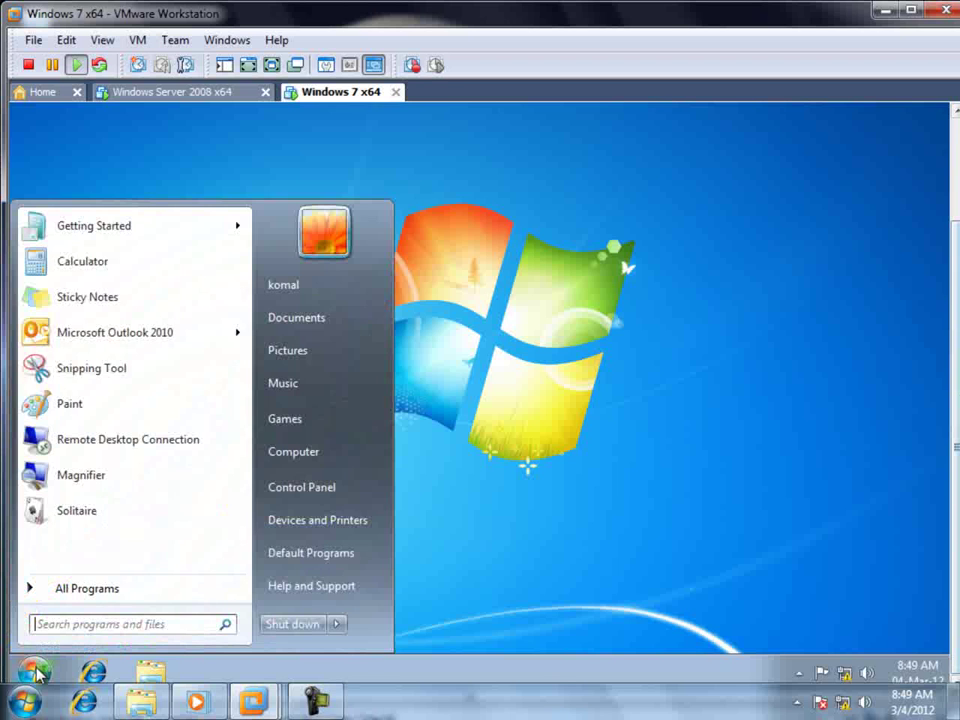
click(122, 332)
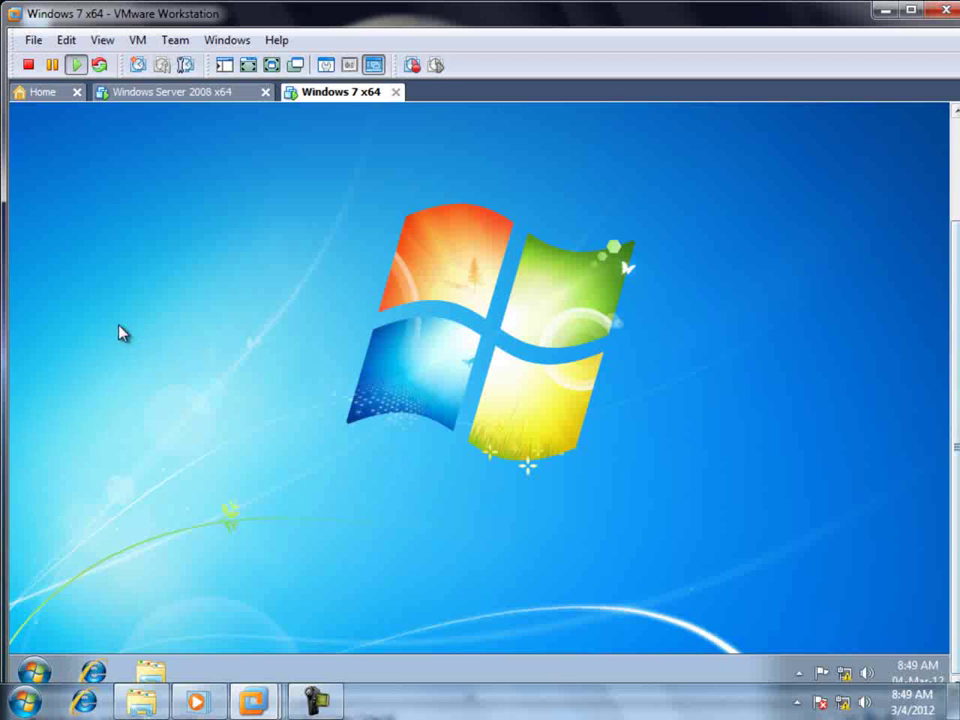
click(474, 369)
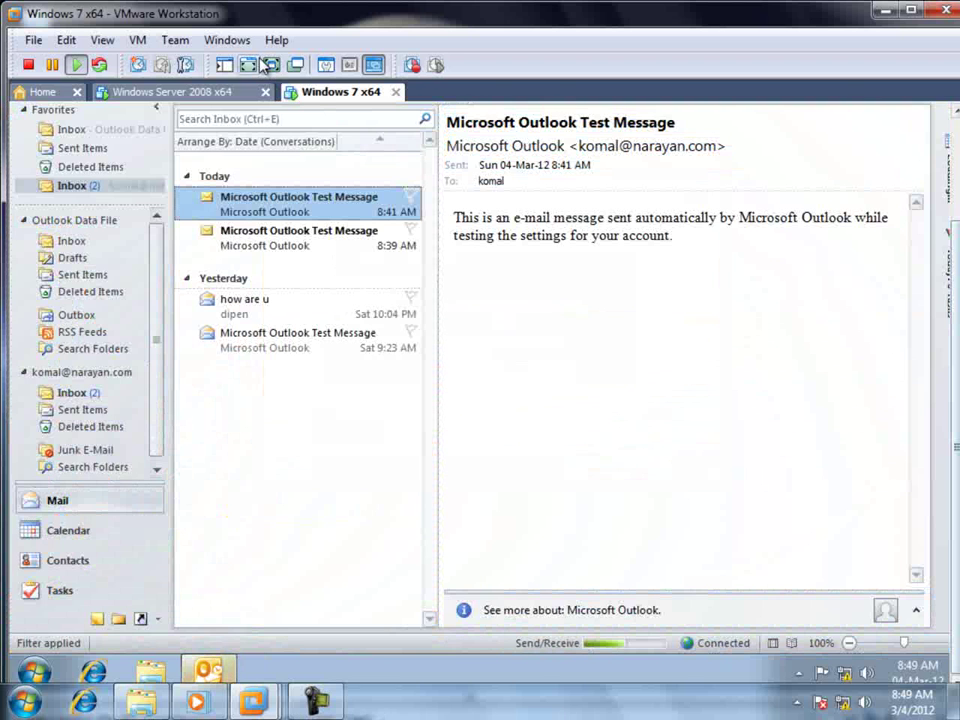
click(271, 66)
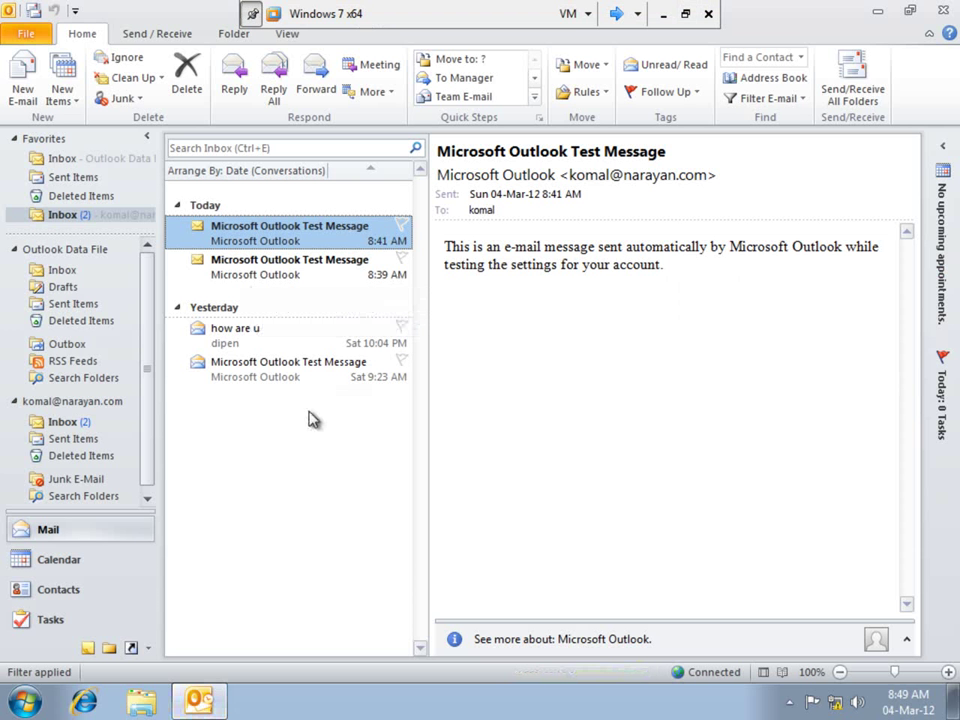
Step: Examine the sender, recipients and dates of the "how are u" message and the 8:41 AM test message in the Inbox
click(278, 342)
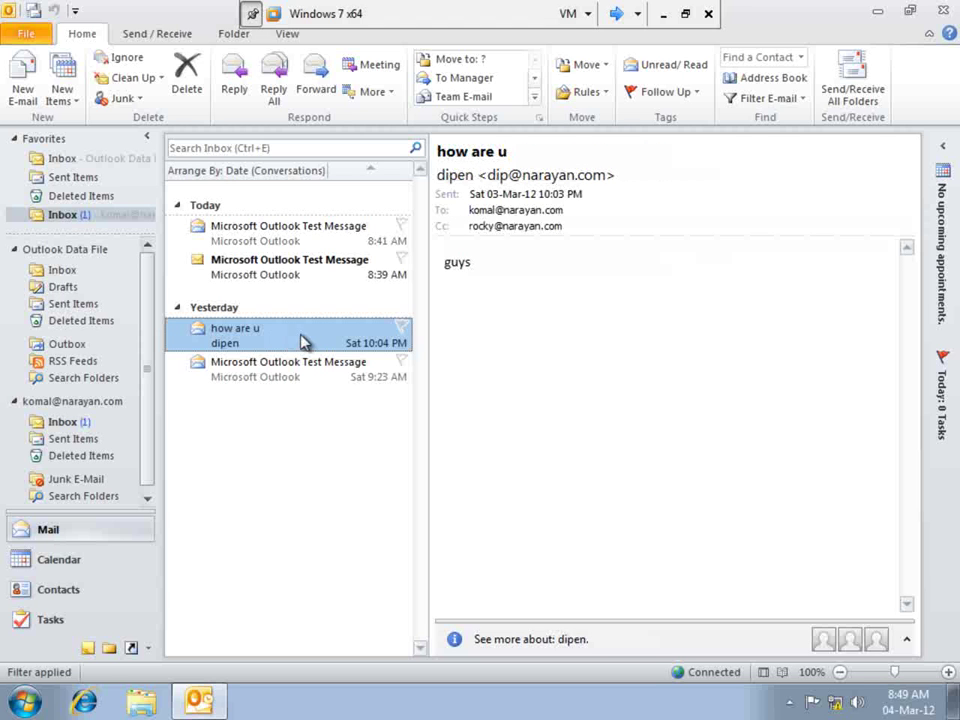
mouse_move(520, 210)
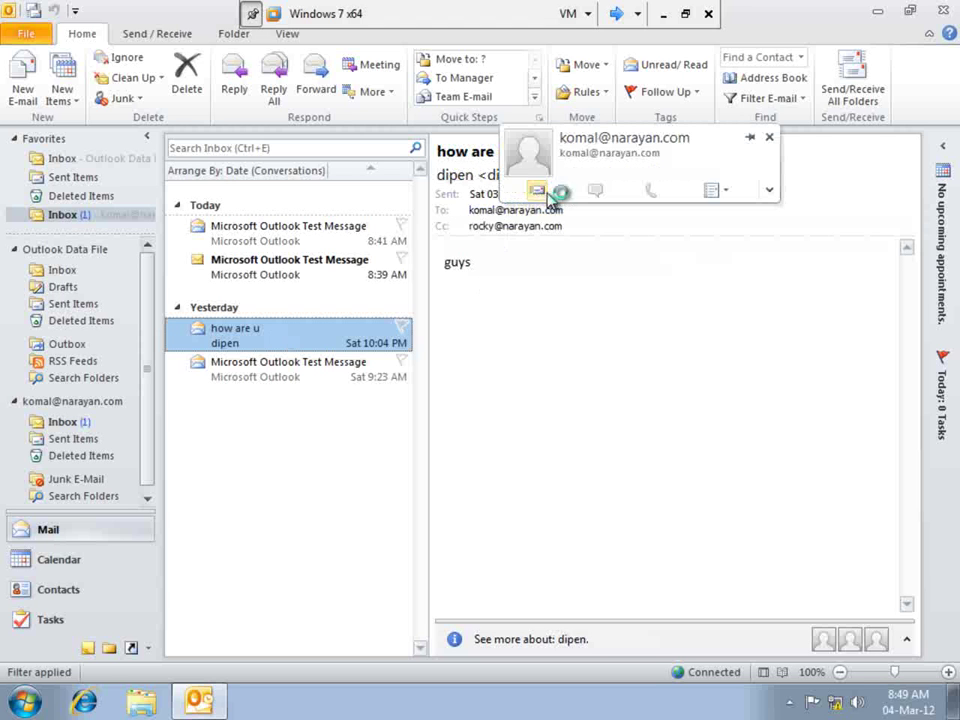
click(323, 234)
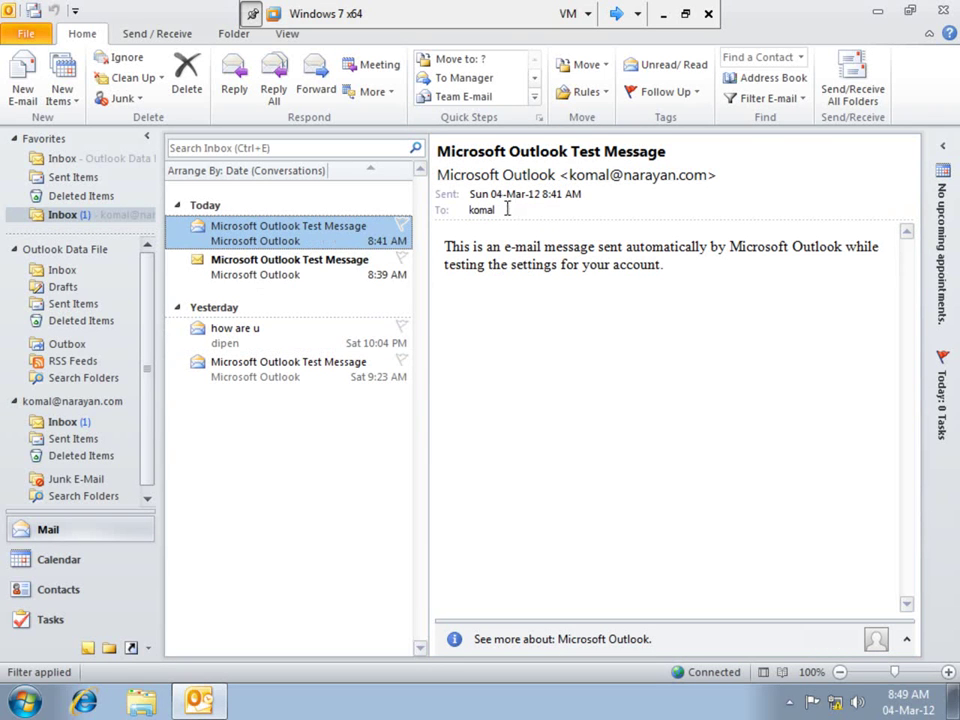
drag(495, 195, 545, 194)
click(559, 207)
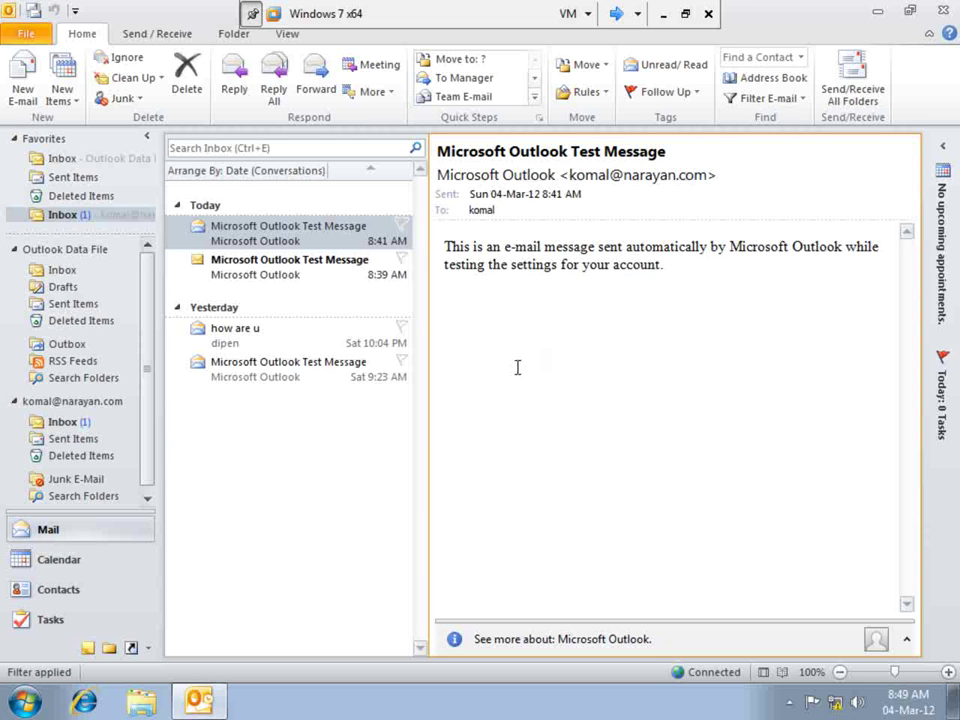
click(321, 337)
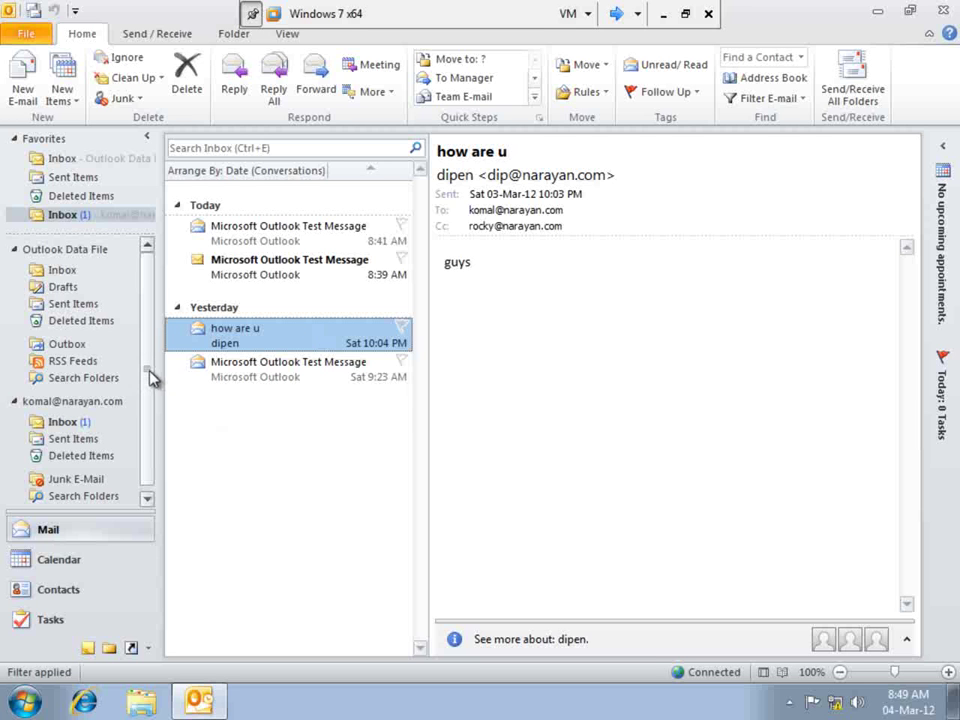
drag(150, 375, 148, 390)
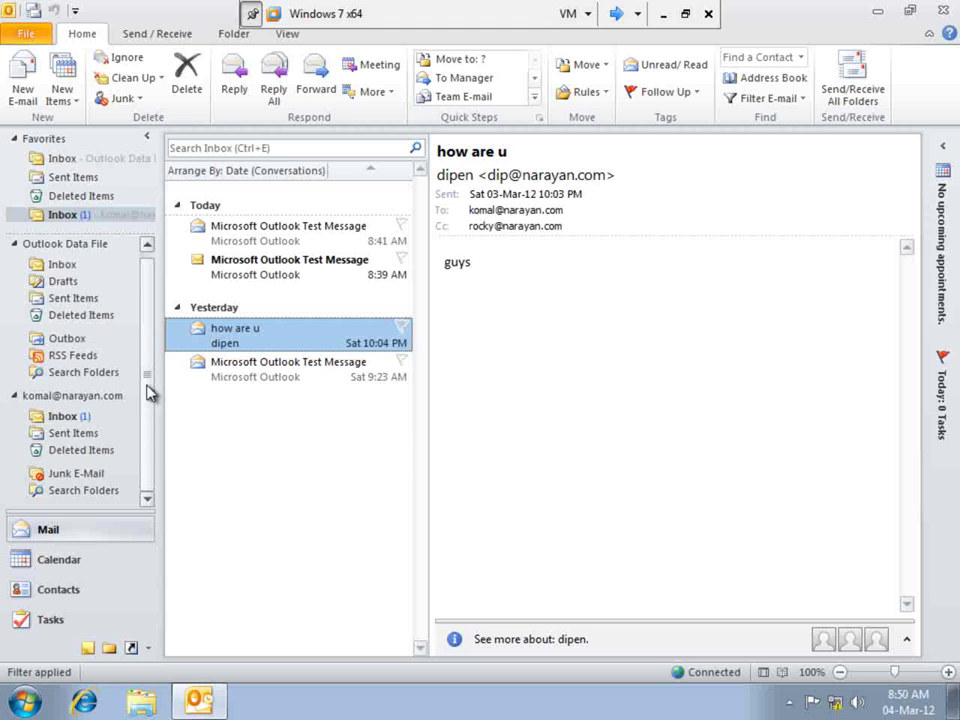
Step: Open the Archive cleanup tool for the account's Inbox and highlight the archive file path
click(22, 36)
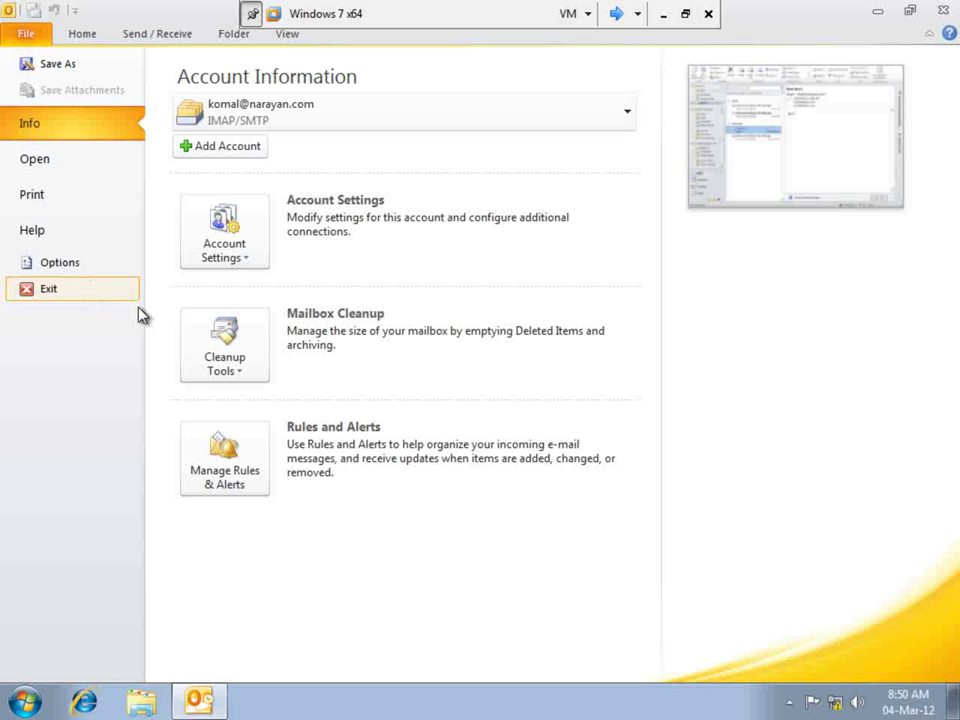
click(233, 373)
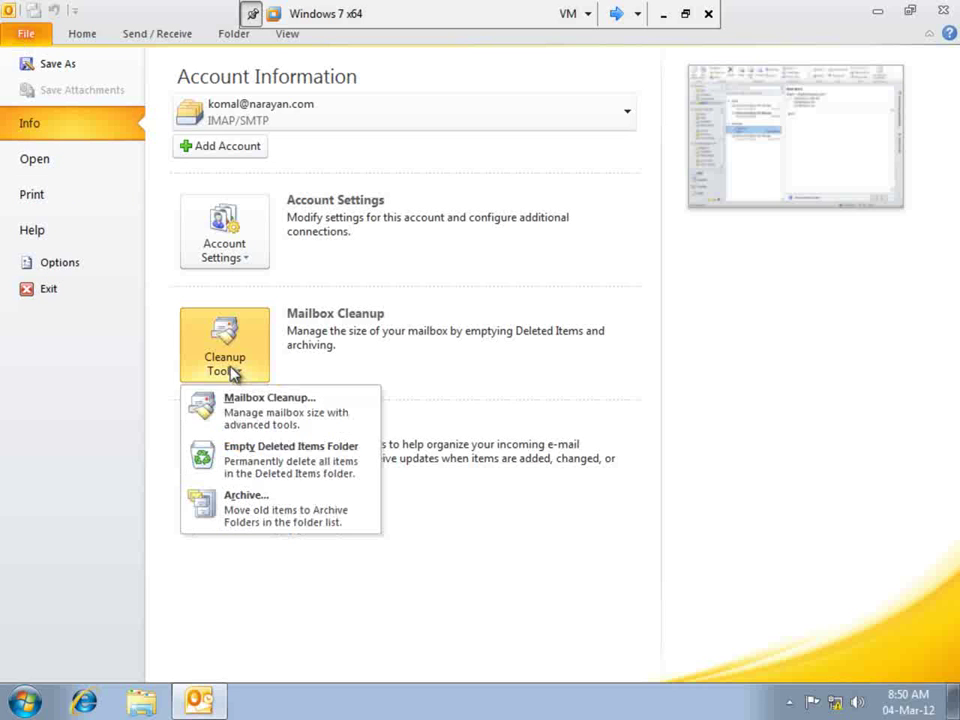
click(268, 517)
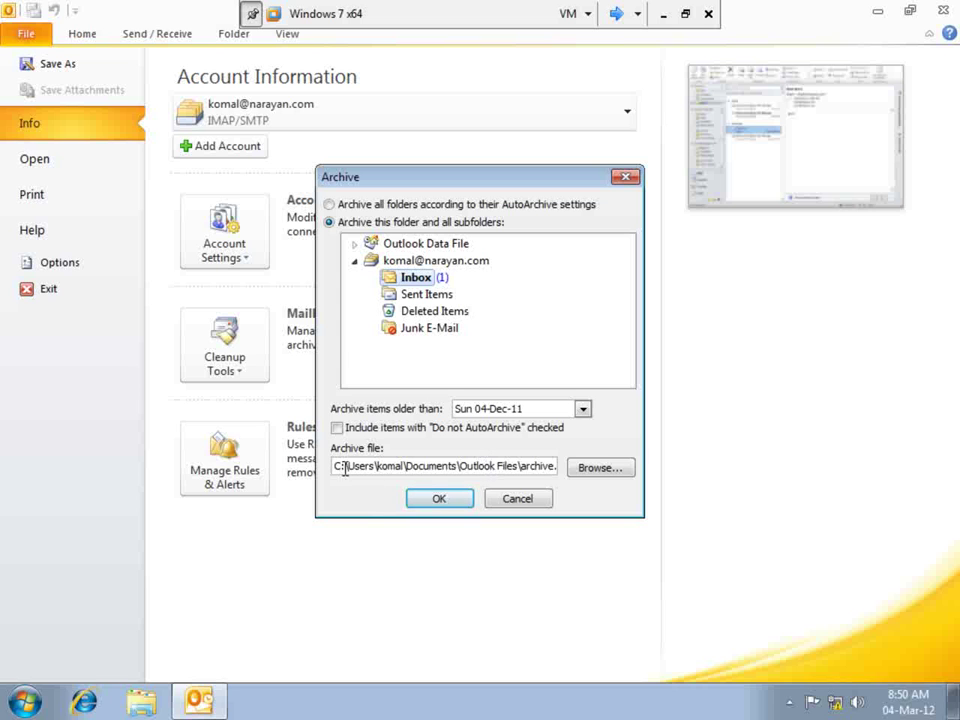
drag(341, 469, 568, 469)
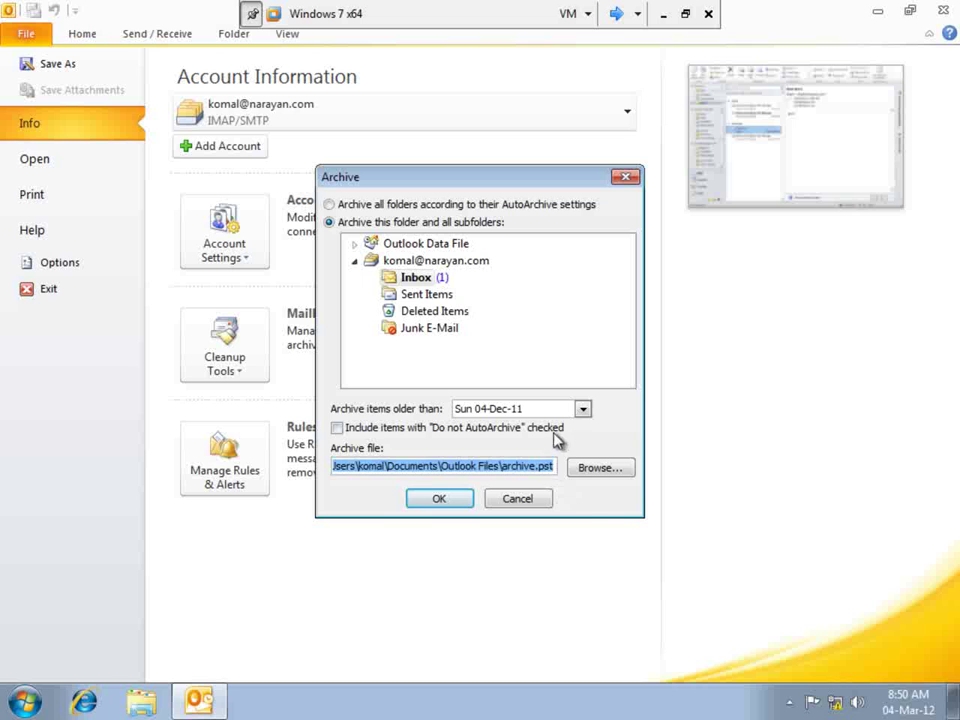
Step: Set the Inbox to archive items older than Sun 04-Mar-12 and start archiving
click(582, 408)
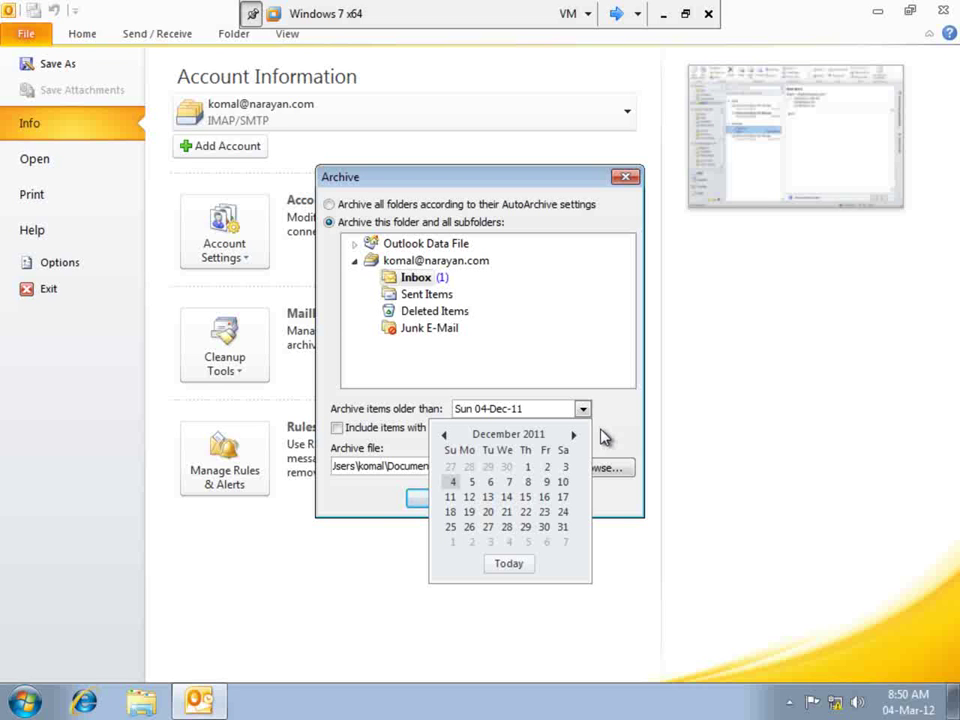
click(603, 436)
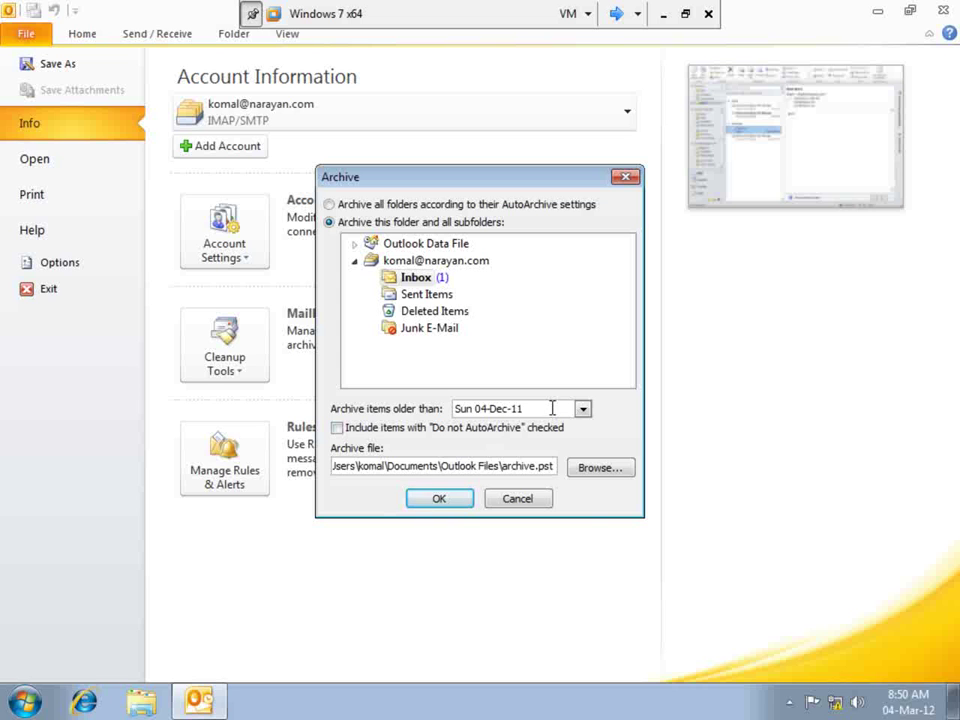
click(582, 409)
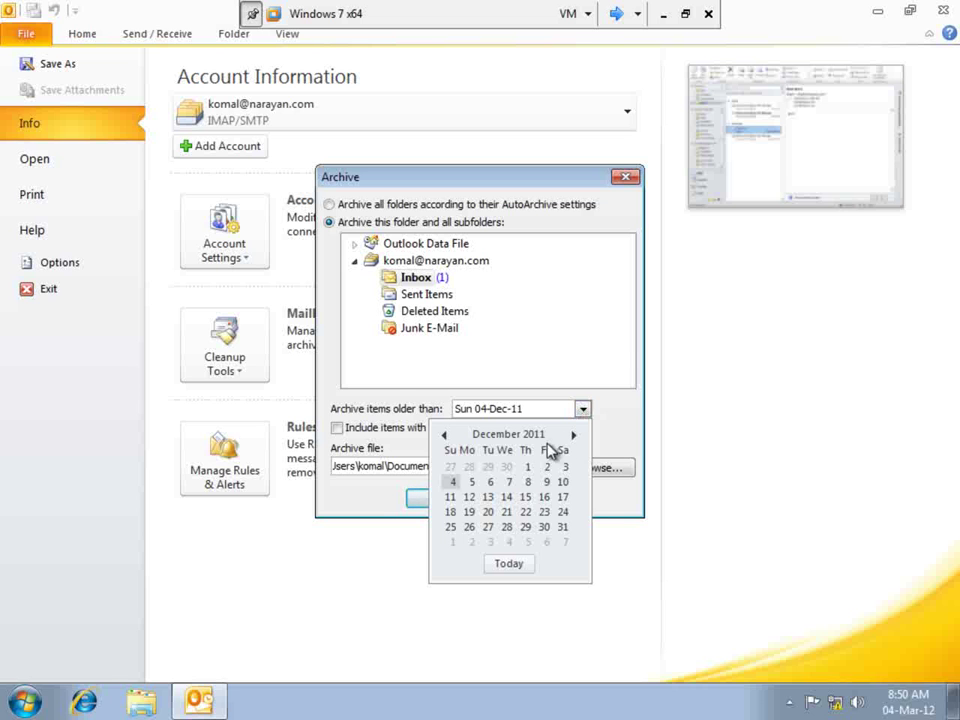
click(572, 438)
click(572, 438)
click(573, 438)
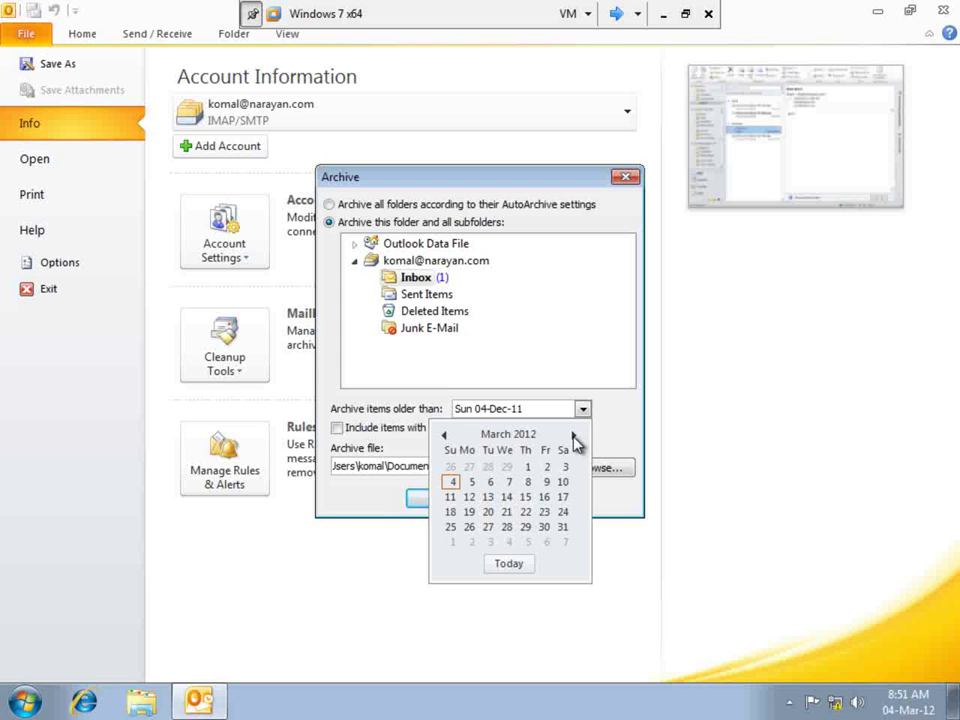
click(454, 485)
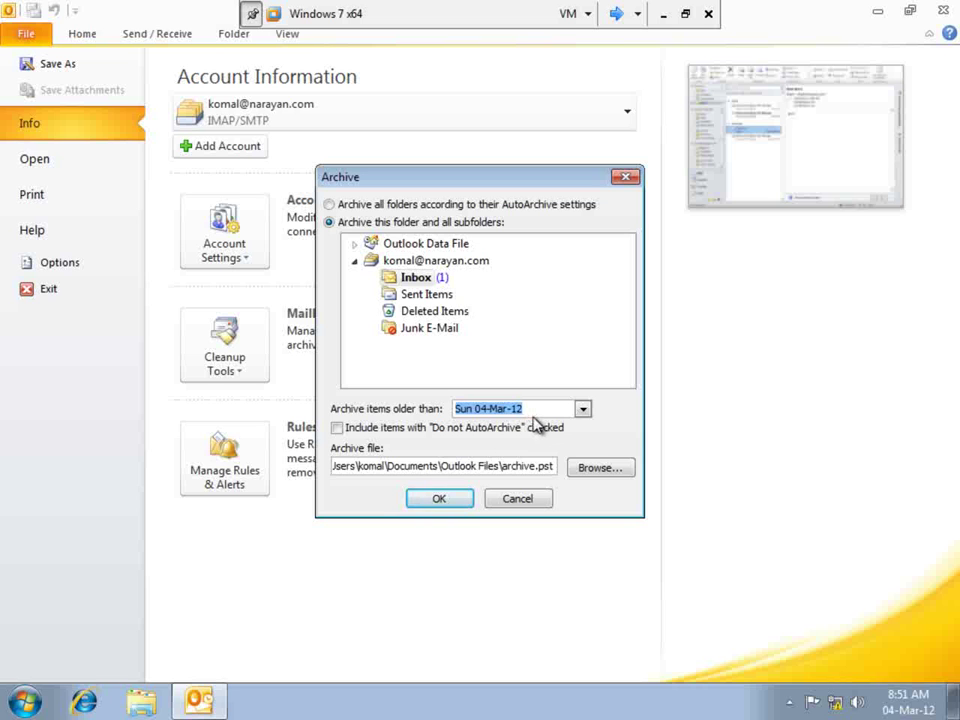
click(459, 500)
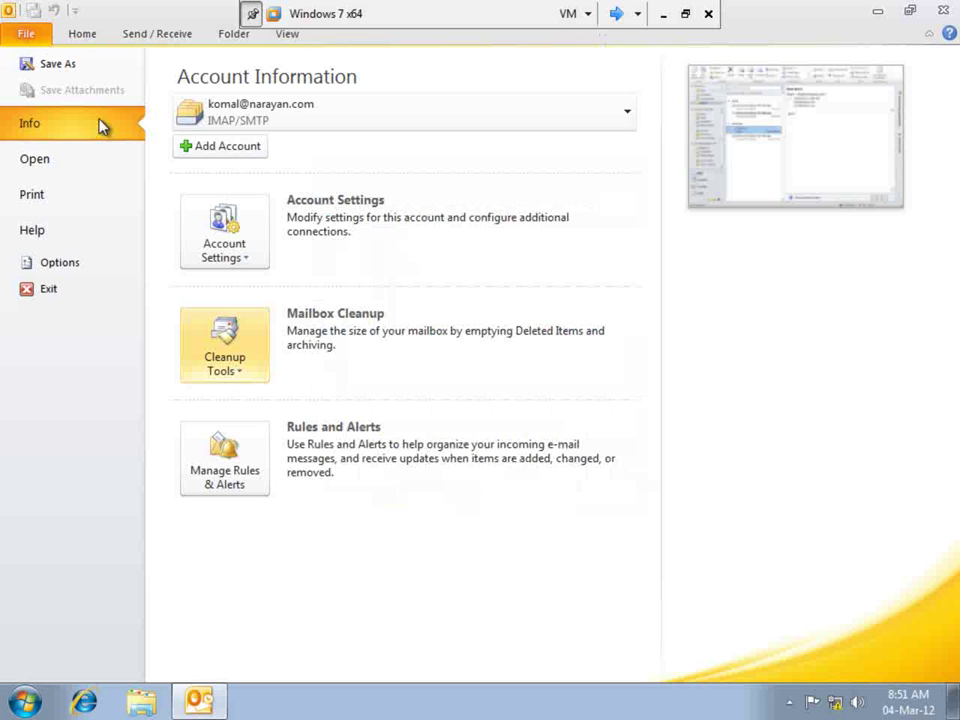
Step: Return to the mail view and compare the Inbox under Archives with the mail account's own Inbox
click(81, 36)
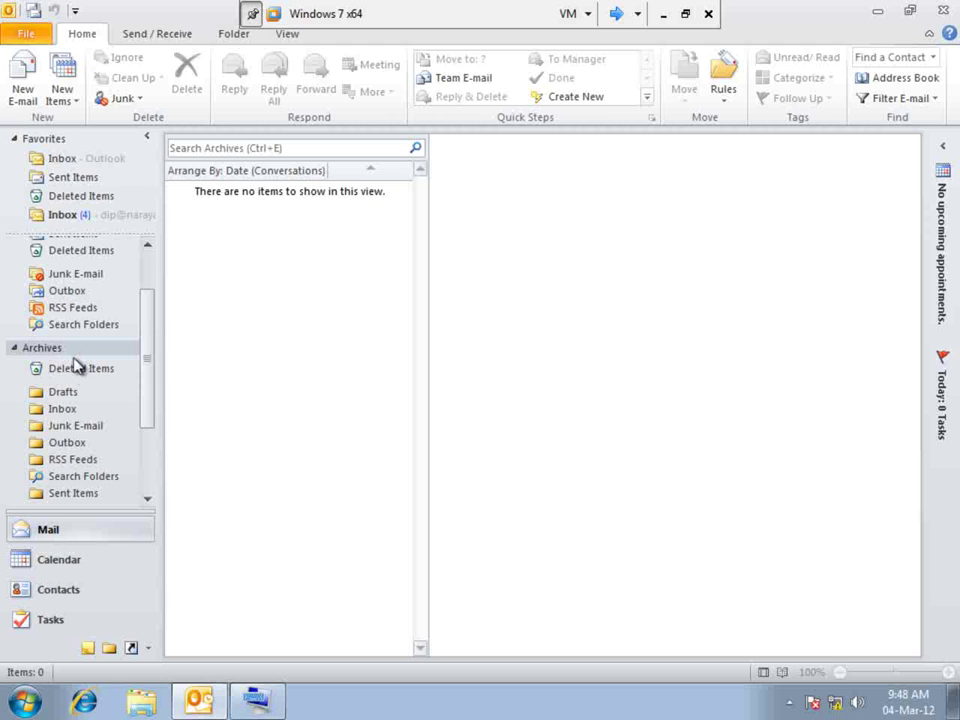
drag(144, 399, 144, 439)
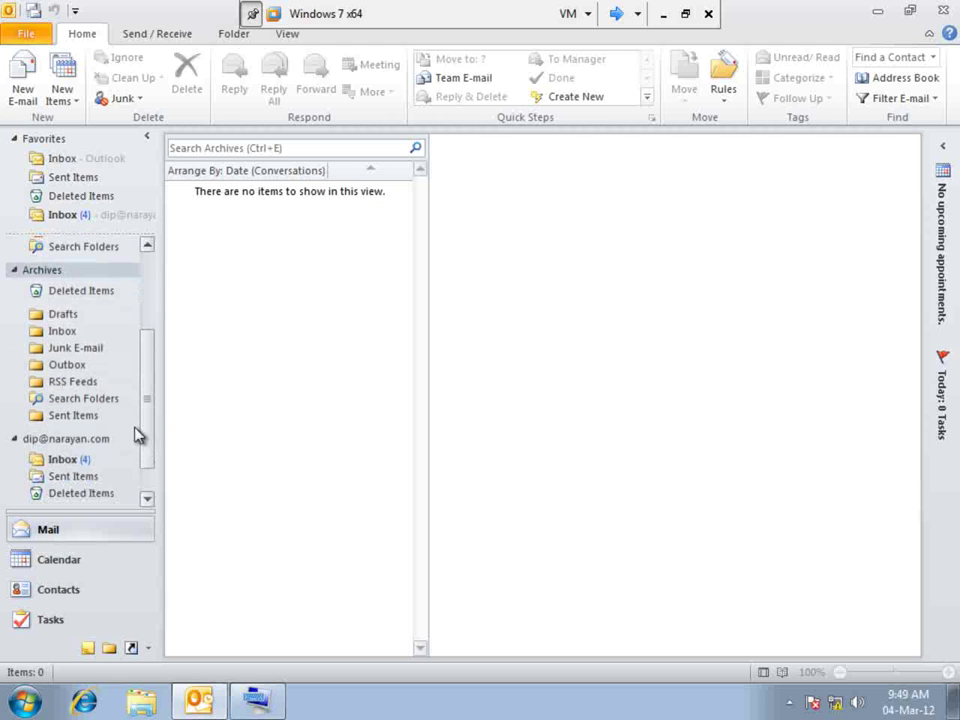
click(62, 331)
drag(145, 430, 147, 467)
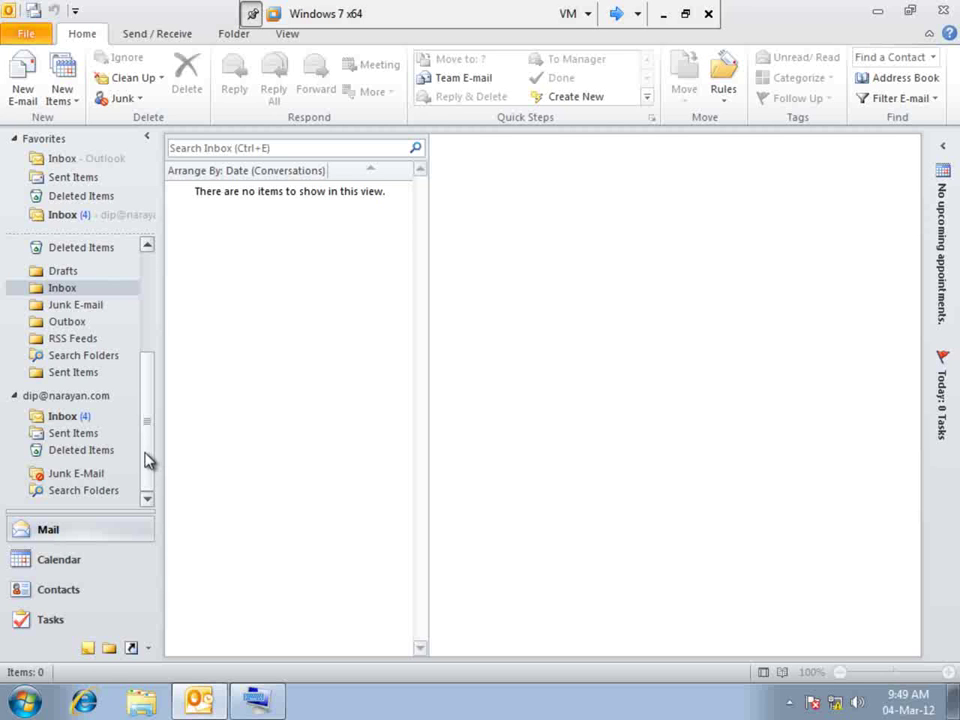
click(78, 421)
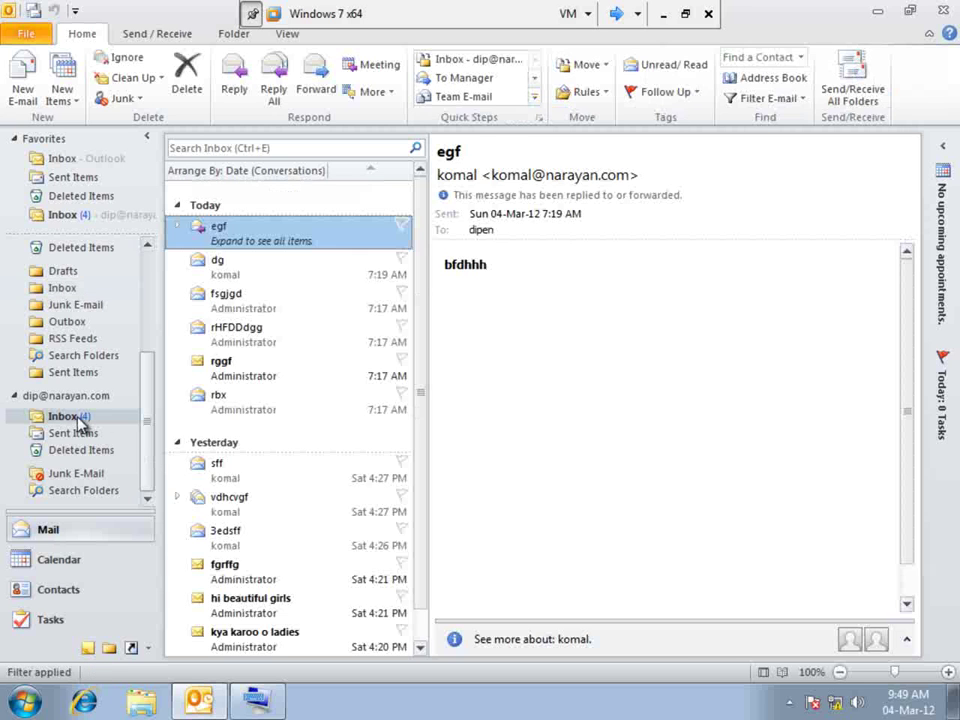
scroll(145, 385, up, 3)
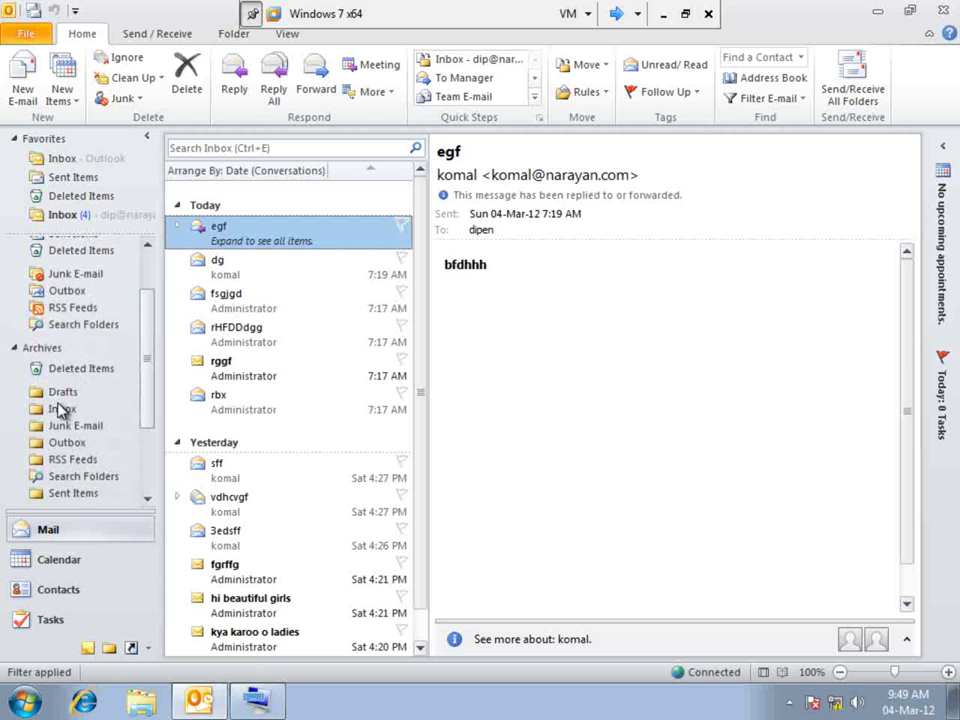
click(60, 350)
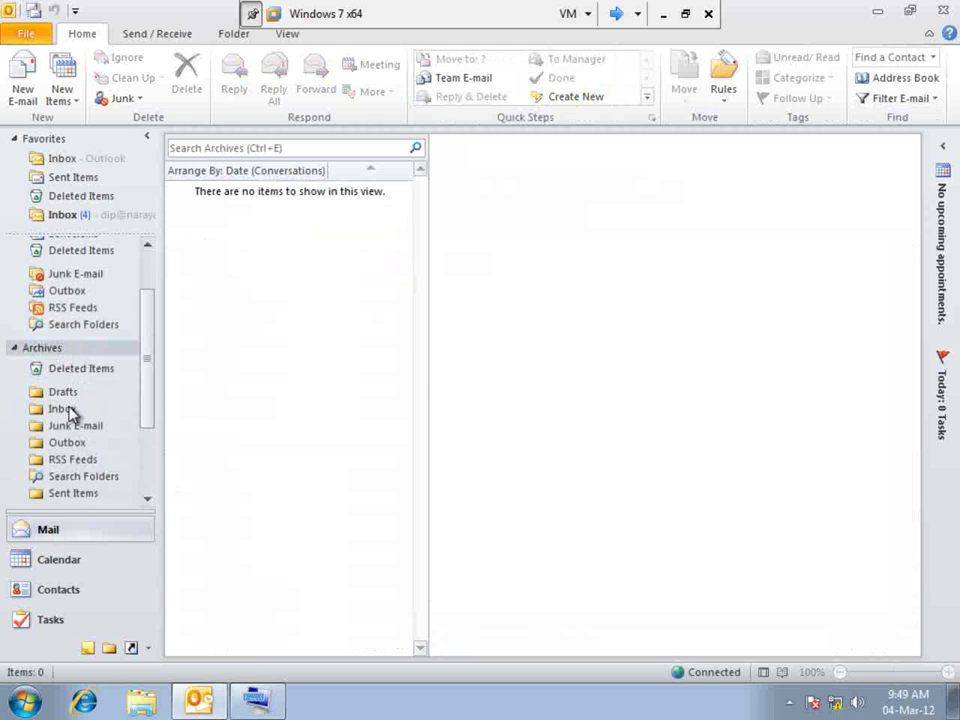
click(66, 409)
drag(143, 405, 145, 440)
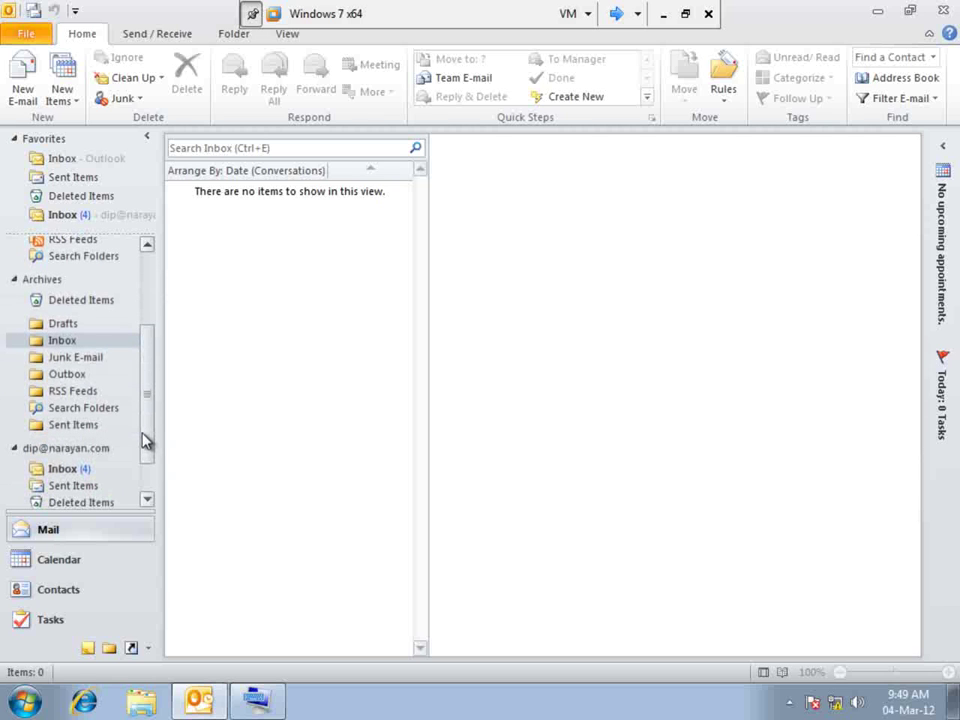
drag(143, 440, 146, 473)
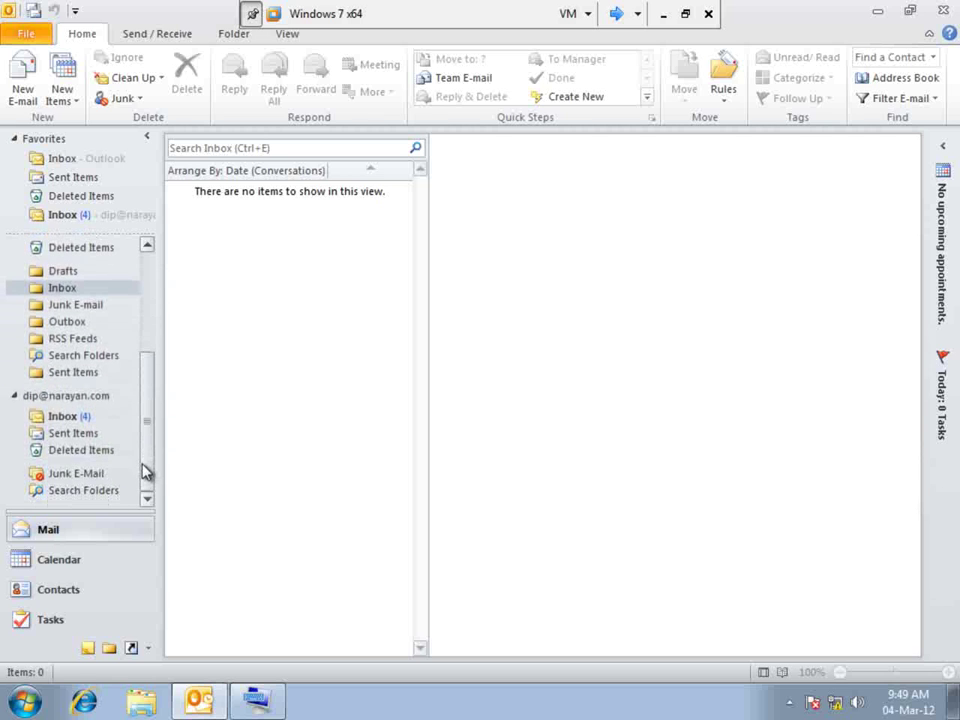
click(84, 418)
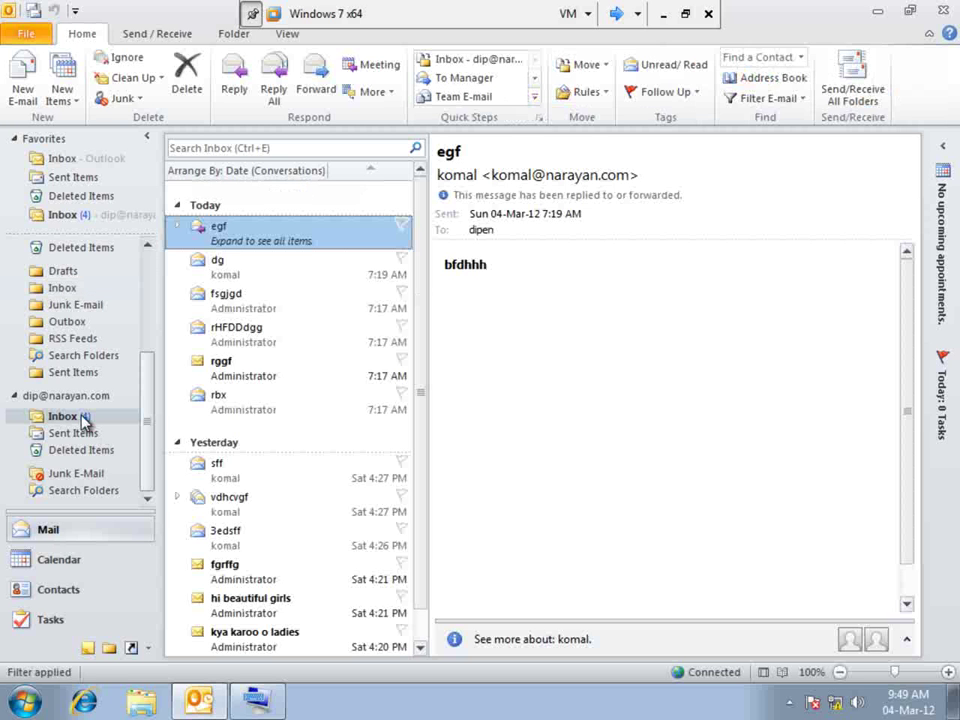
drag(146, 388, 148, 303)
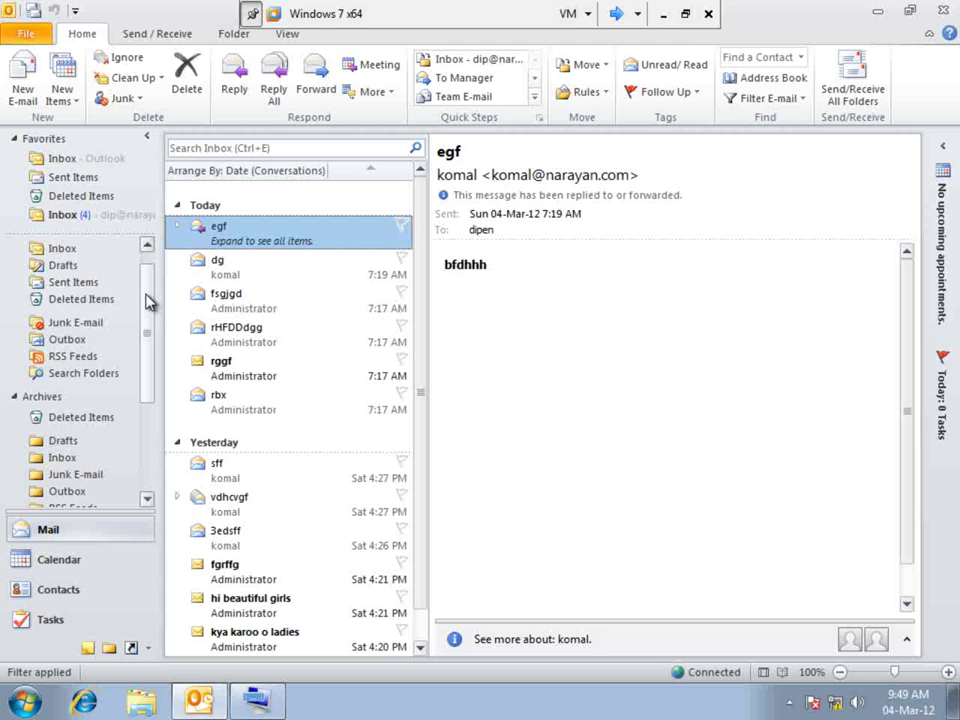
Step: Open the AutoArchive settings in the advanced options and adjust the number of days between AutoArchive runs
click(36, 36)
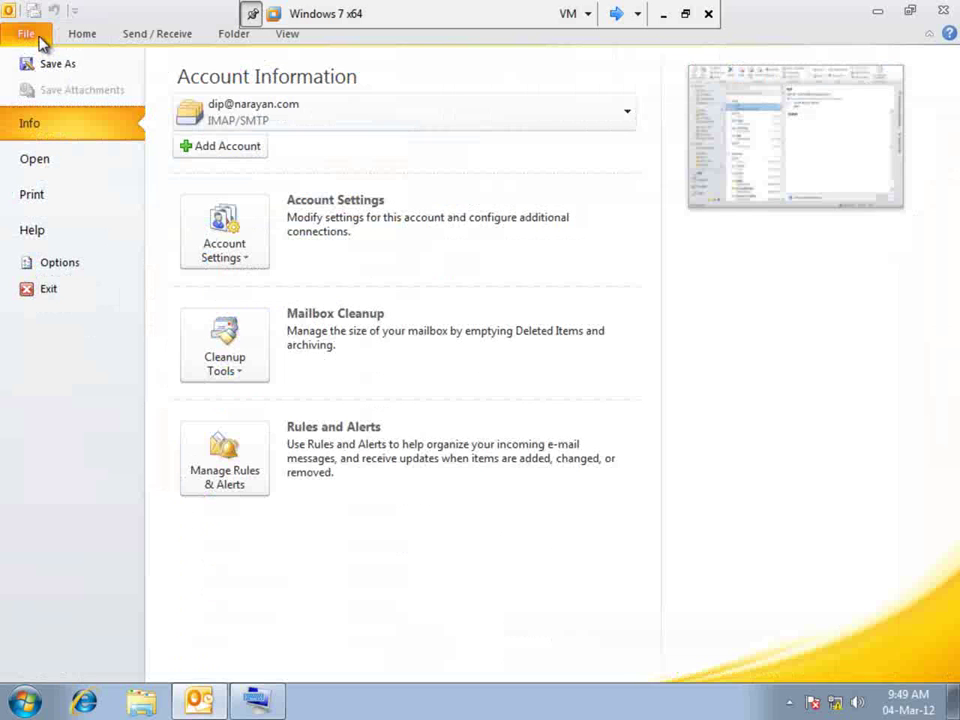
click(74, 266)
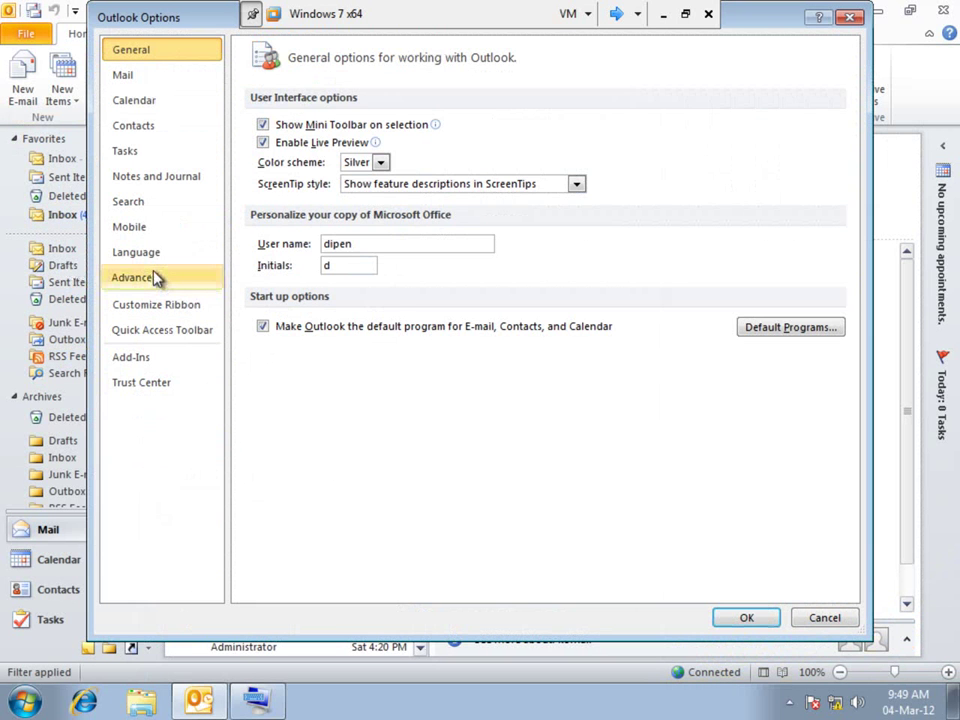
click(152, 277)
click(754, 327)
drag(540, 163, 540, 145)
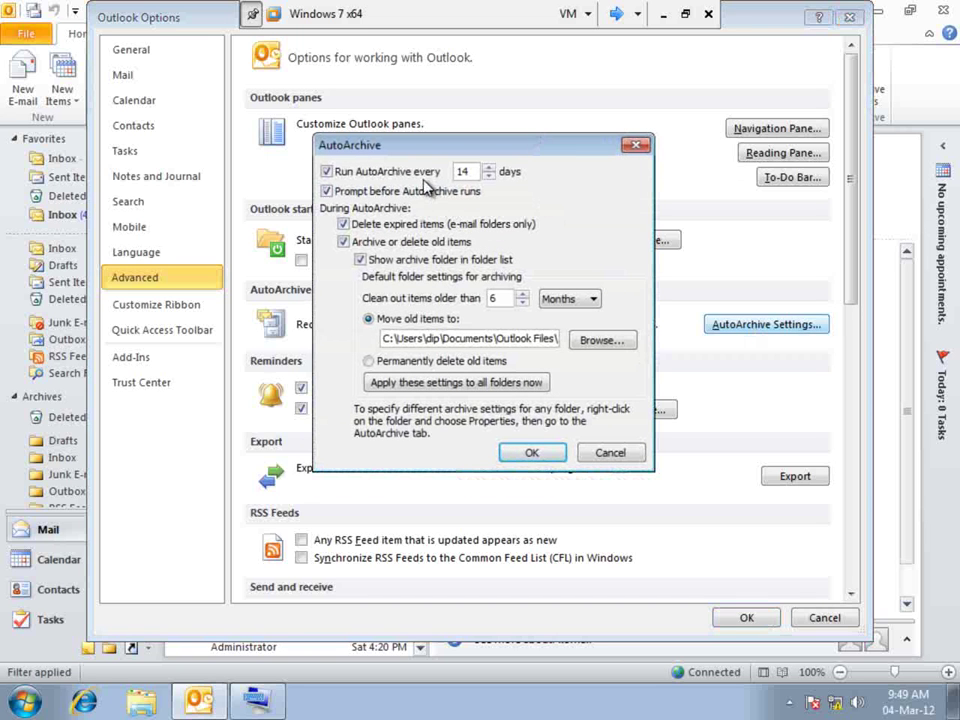
click(488, 176)
click(488, 168)
click(488, 168)
click(488, 168)
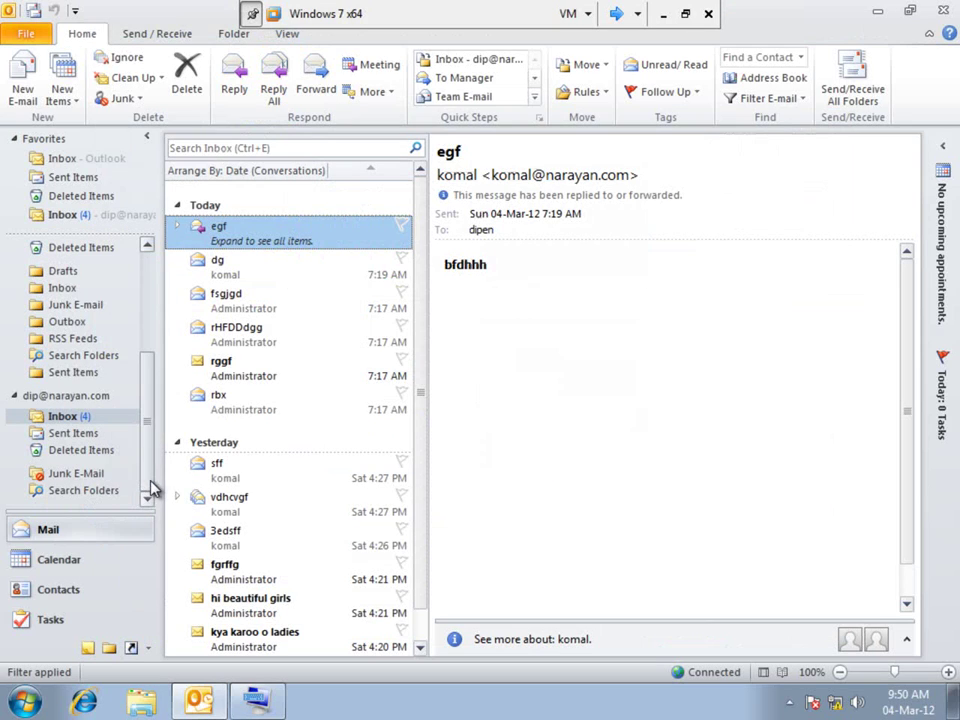
Step: Try custom AutoArchive settings for the account's Sent Items, with a 2-week age limit and permanent deletion of old items, and close without applying
click(66, 433)
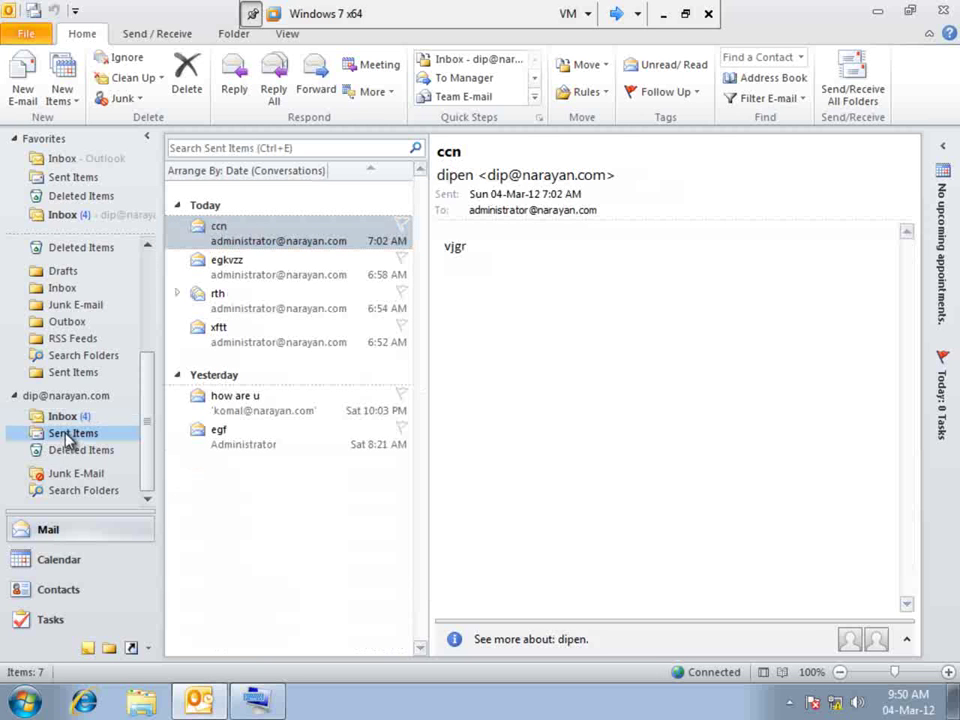
right_click(66, 436)
click(112, 424)
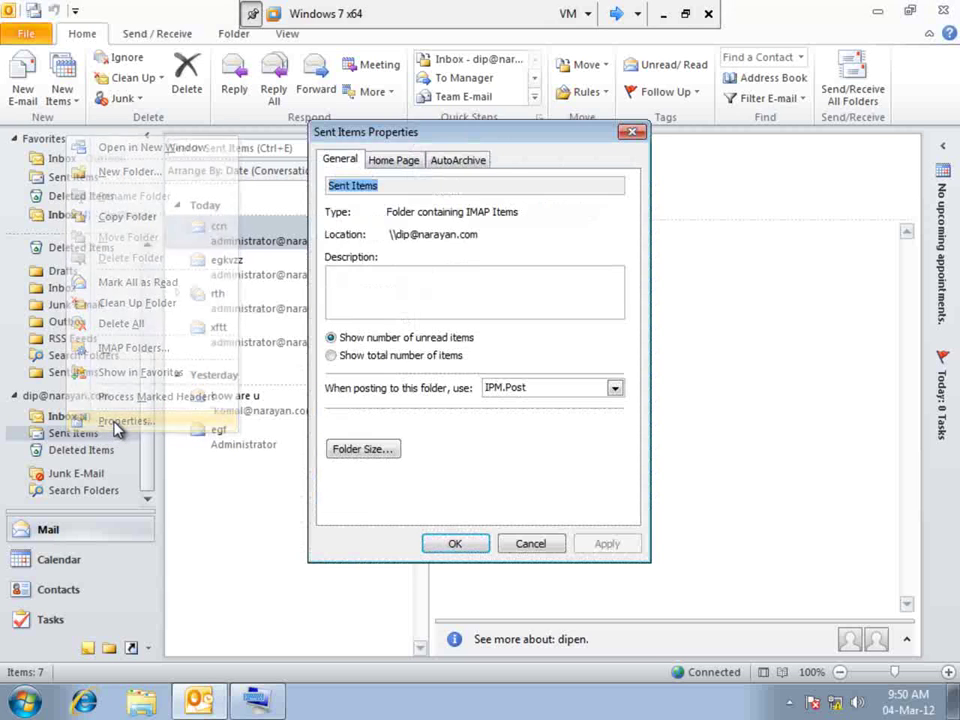
click(460, 160)
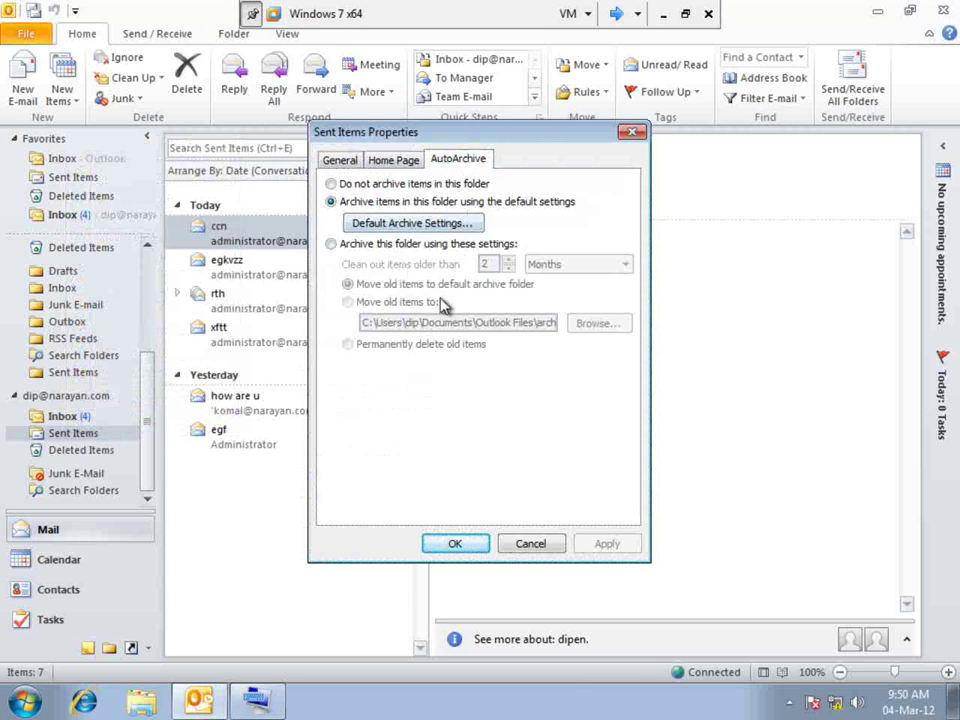
click(331, 244)
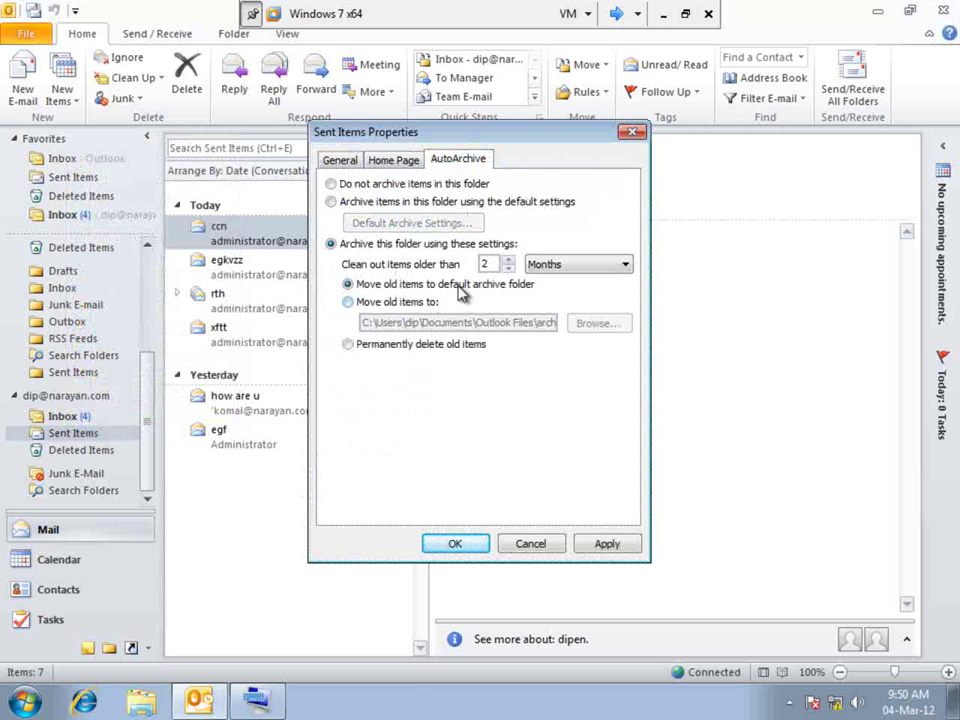
click(555, 264)
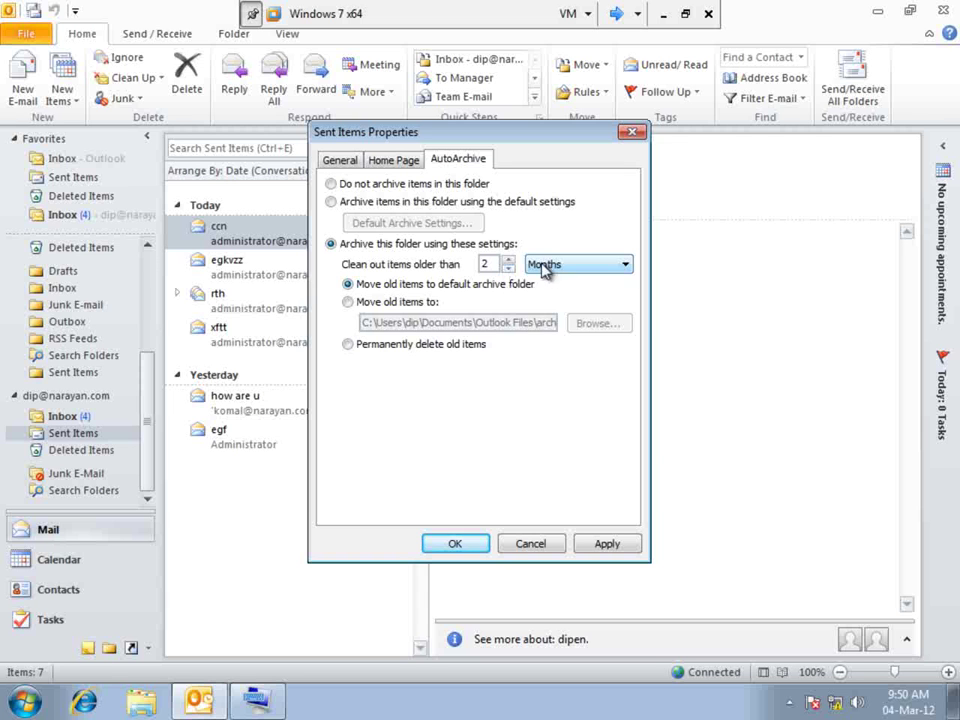
click(541, 296)
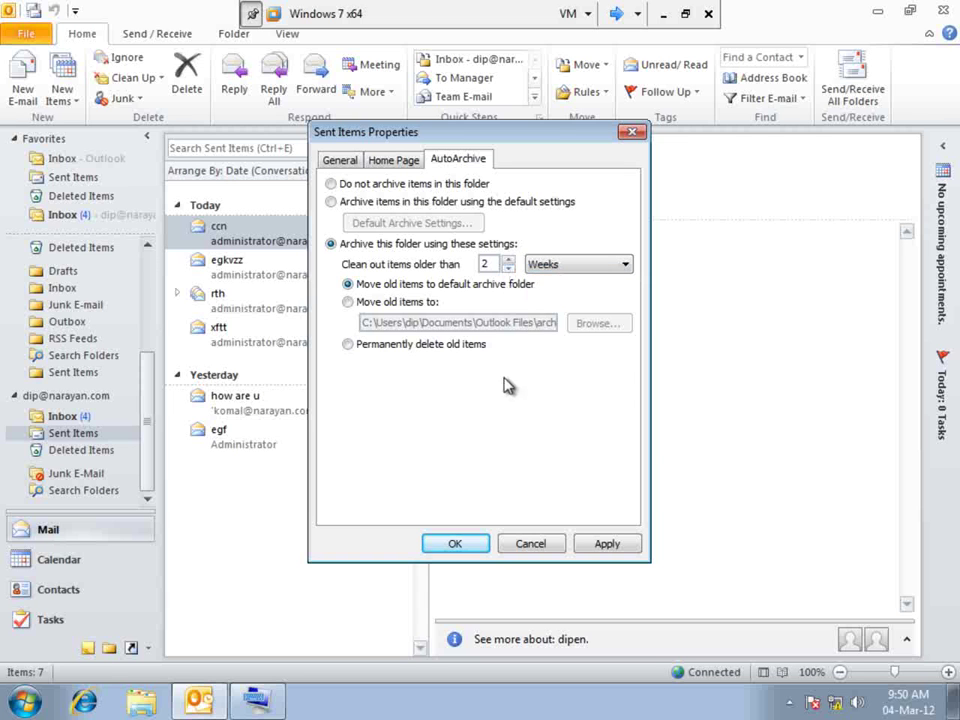
click(410, 346)
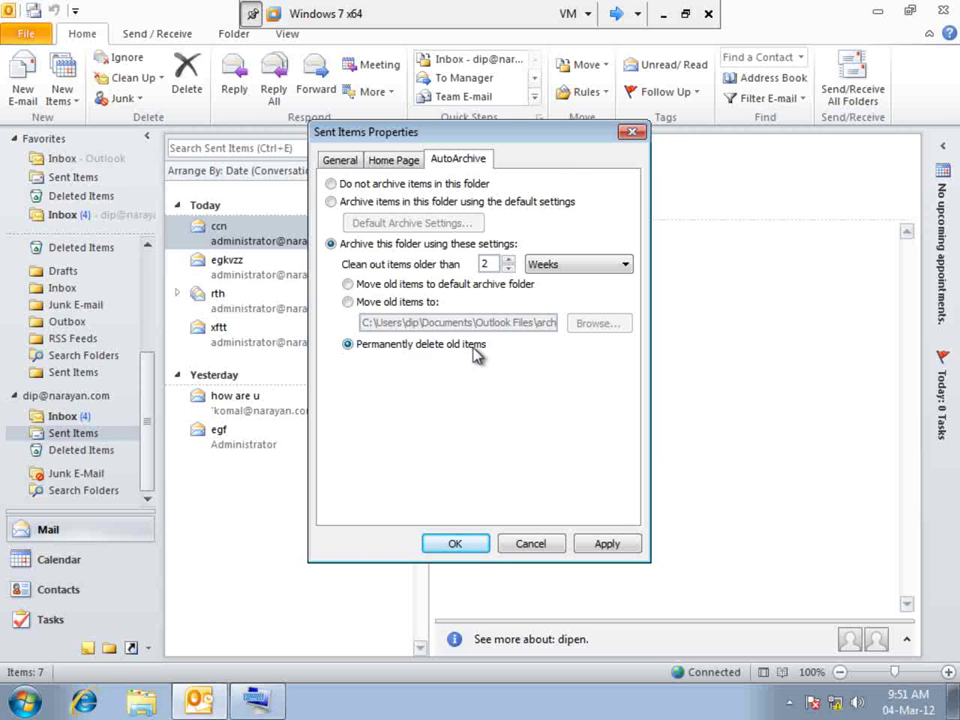
click(630, 132)
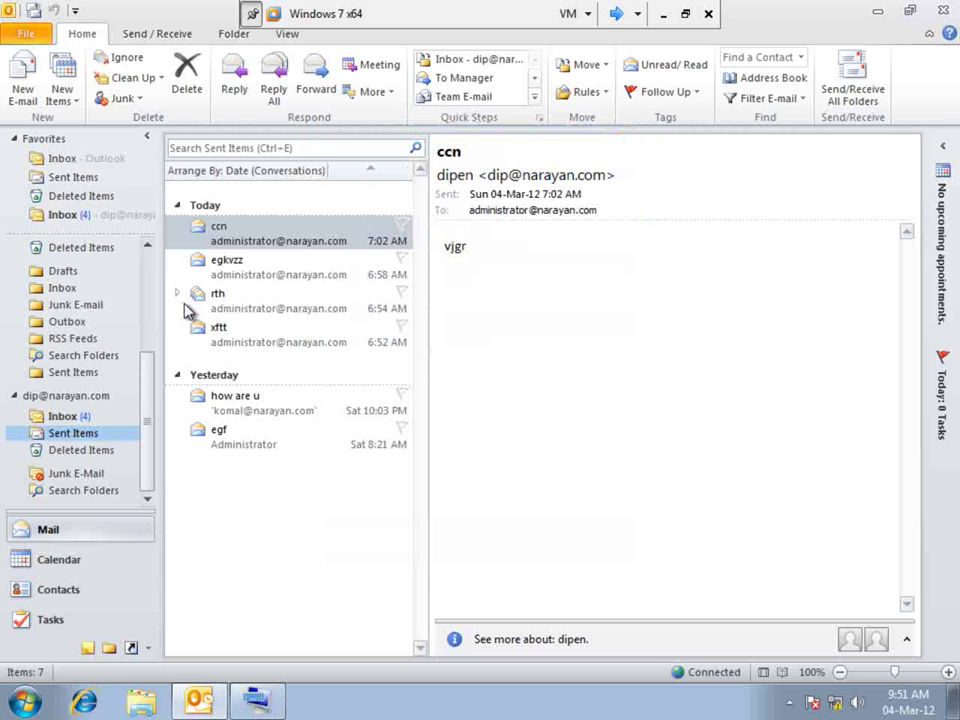
Step: Examine the AutoArchive settings in the folder properties of the IMAP account's Inbox
click(62, 416)
right_click(62, 418)
click(128, 402)
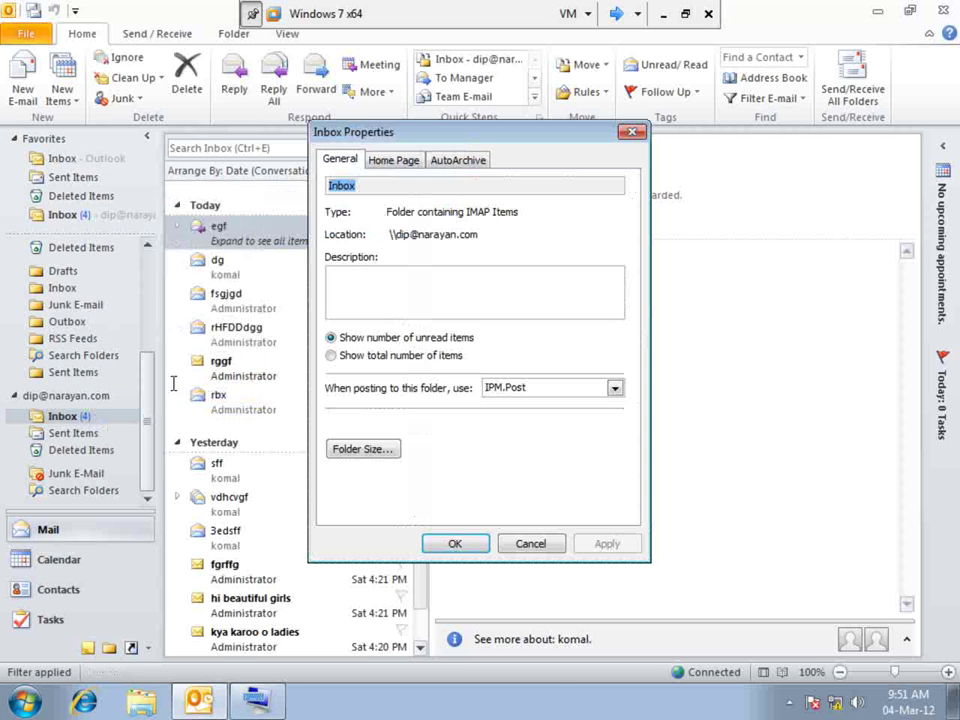
click(457, 160)
click(630, 132)
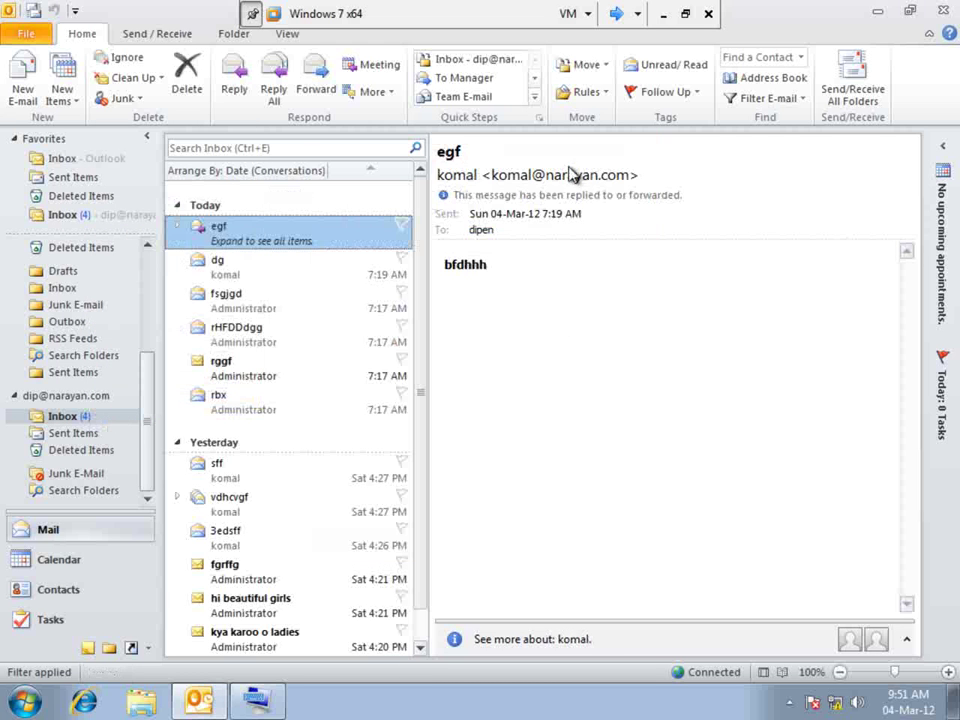
Step: Examine the AutoArchive settings in the folder properties of the Inbox in the Outlook data file
scroll(143, 281, down, 3)
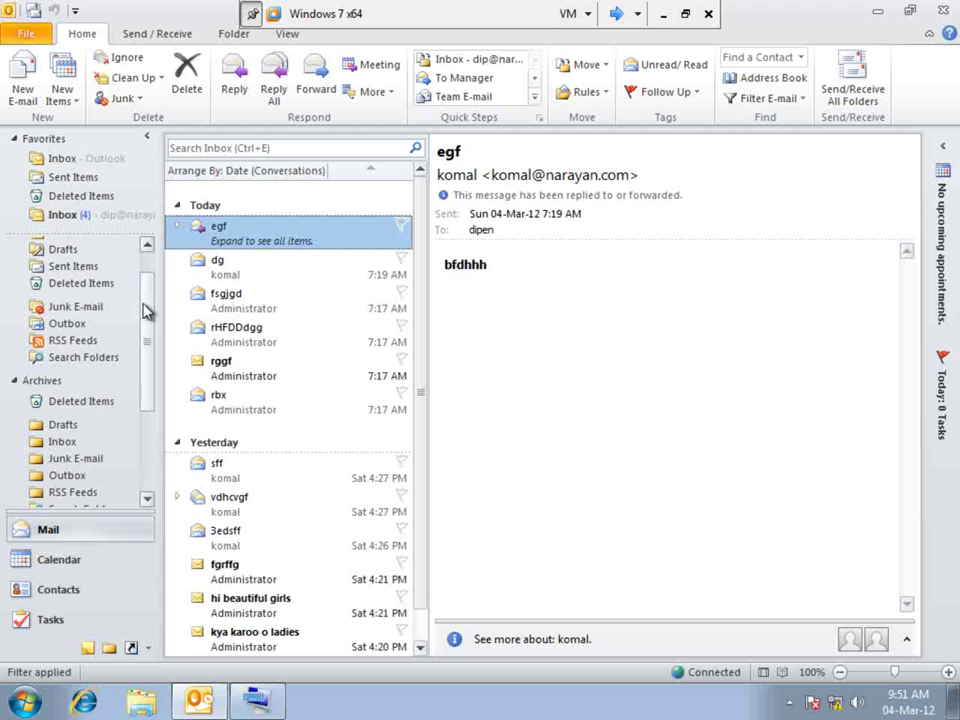
scroll(146, 300, up, 2)
click(68, 274)
right_click(70, 275)
click(148, 508)
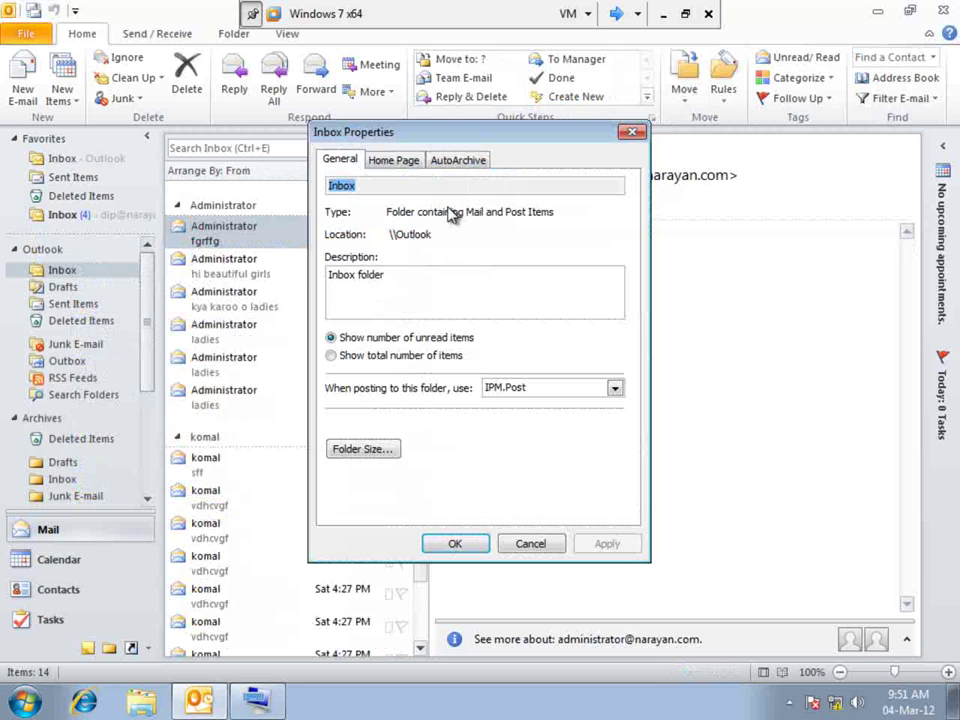
click(452, 158)
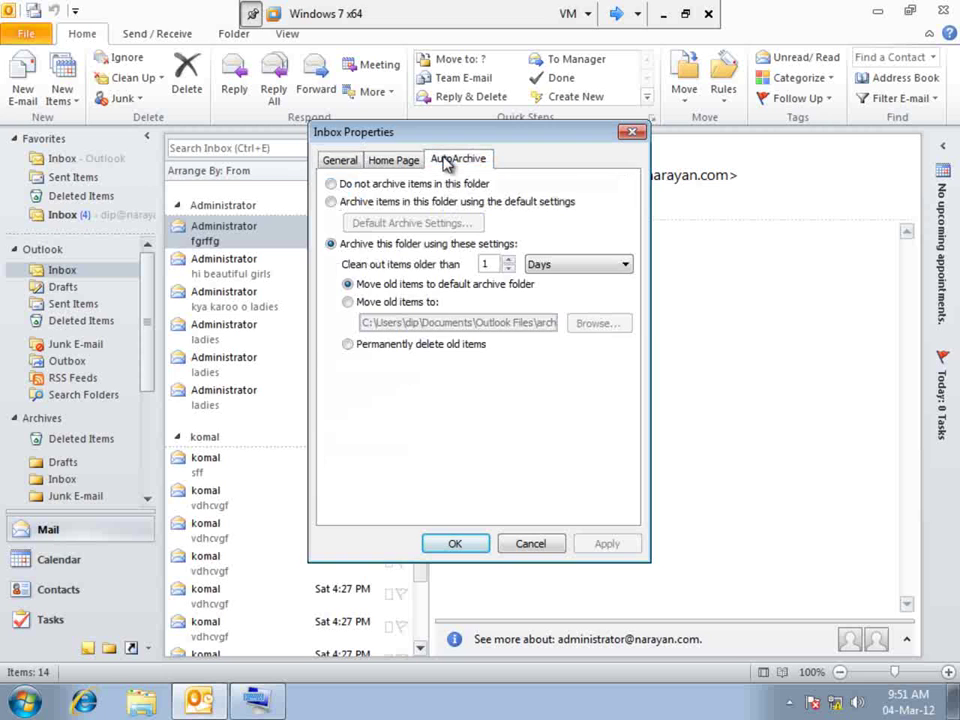
click(633, 131)
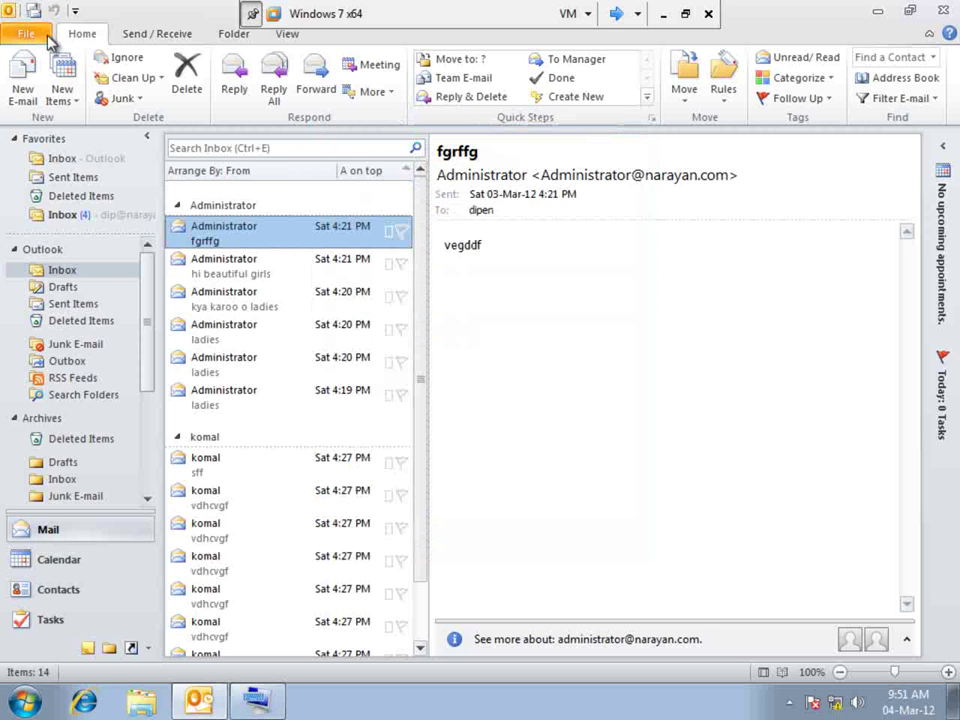
Step: View the same Inbox's archiving options directly through the AutoArchive Settings command
click(234, 34)
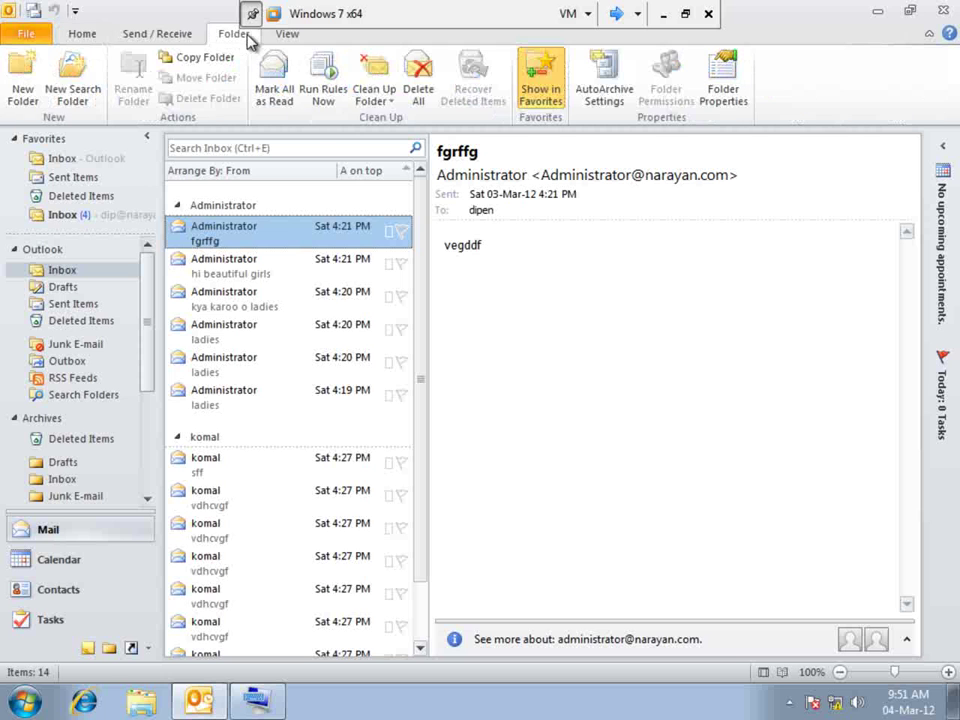
click(609, 95)
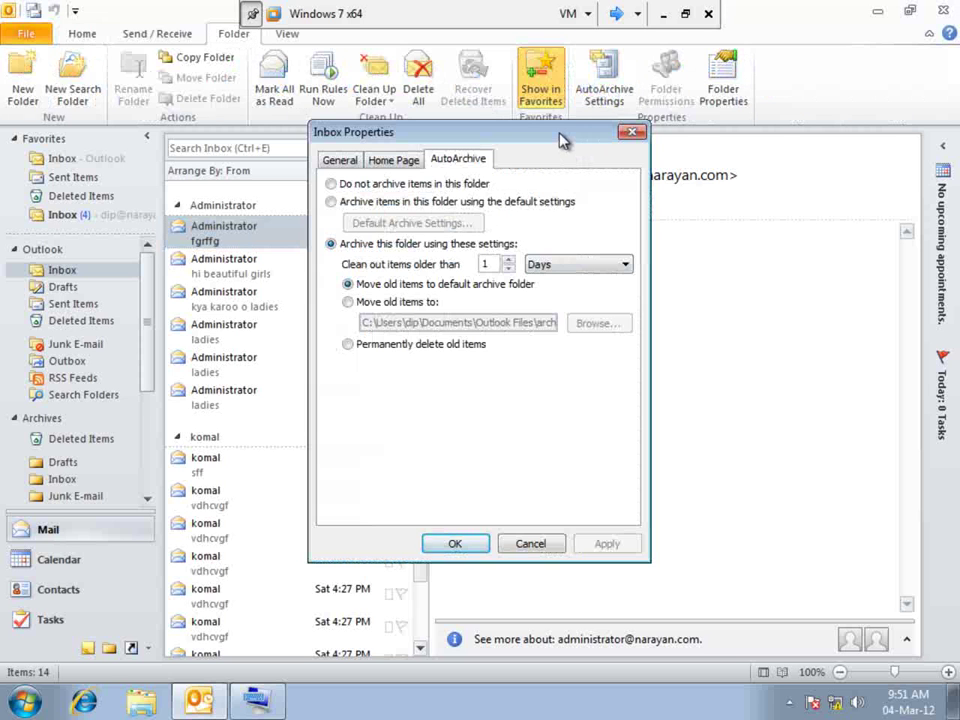
click(634, 133)
Step: Look over the Archive cleanup tool's options, close it without archiving and return to the mail view
click(24, 33)
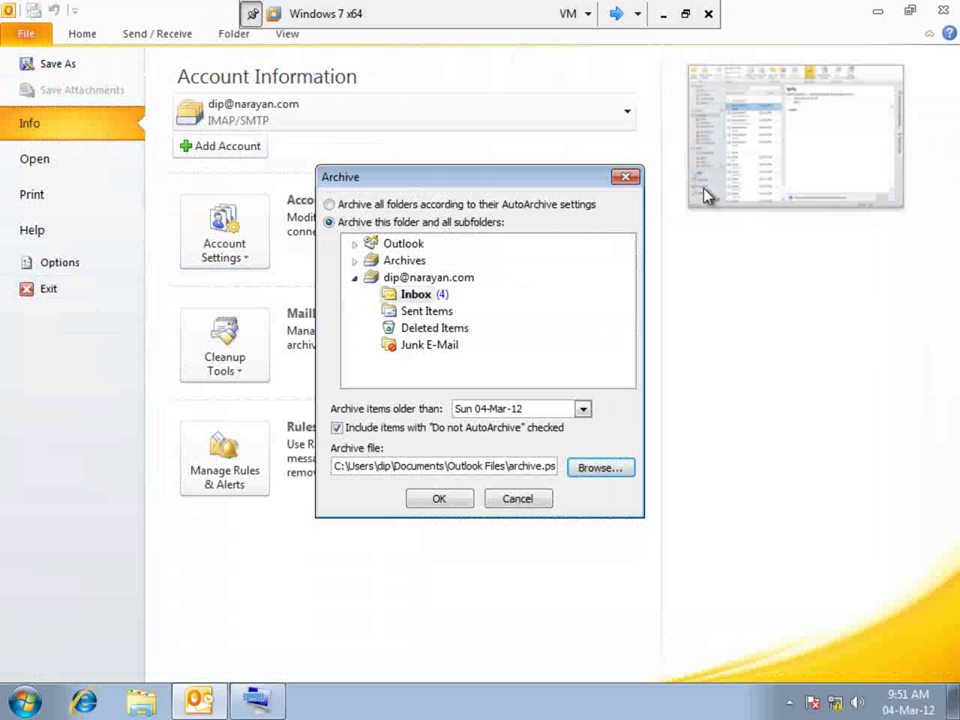
click(626, 178)
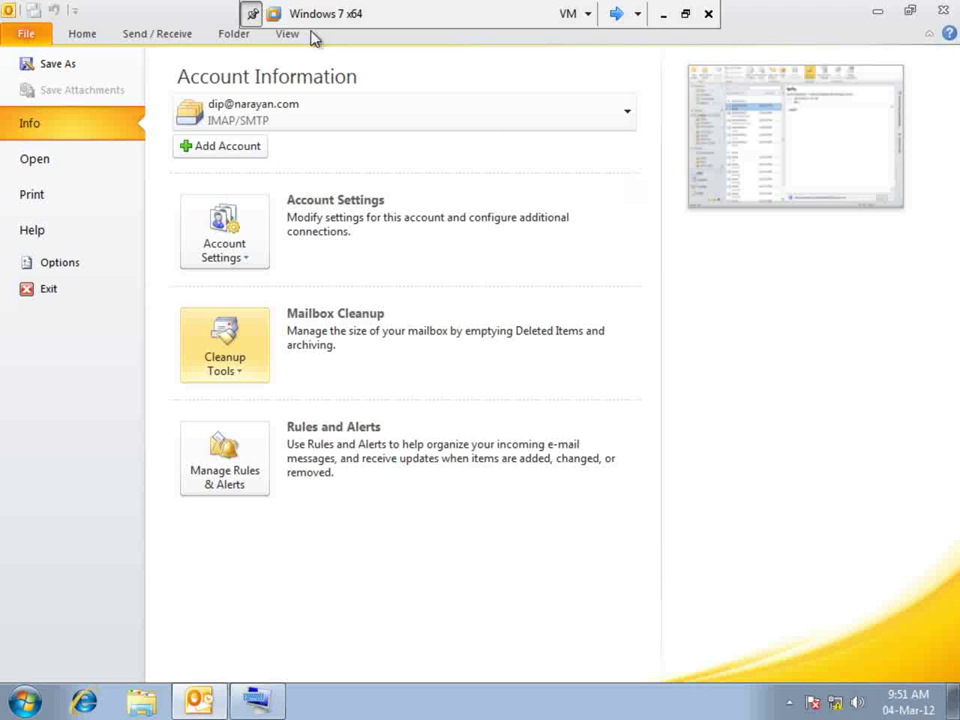
click(97, 33)
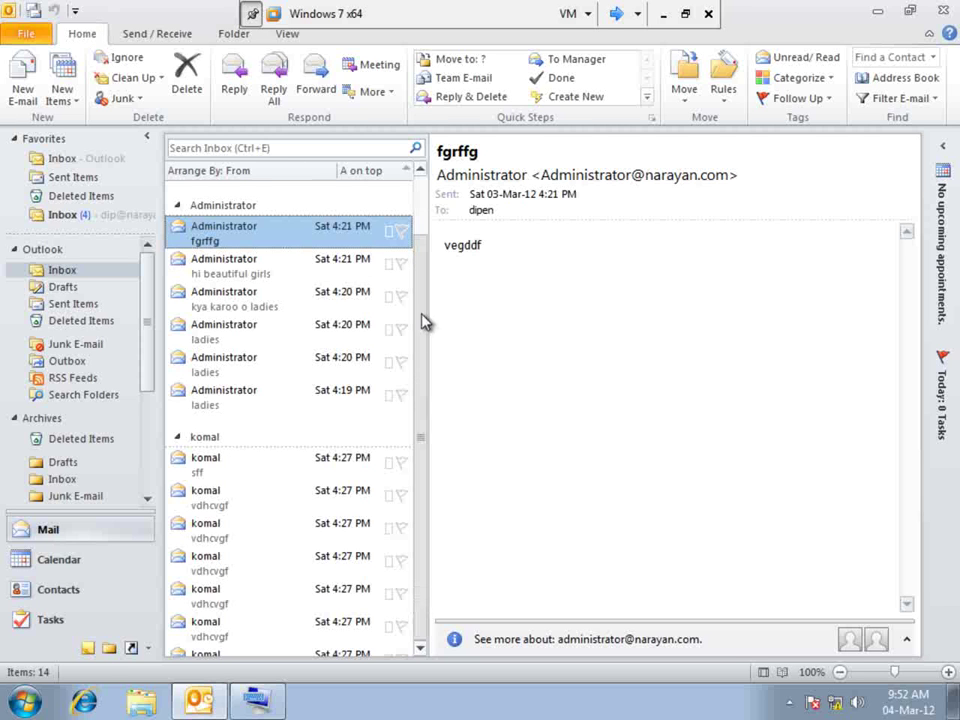
scroll(424, 353, down, 1)
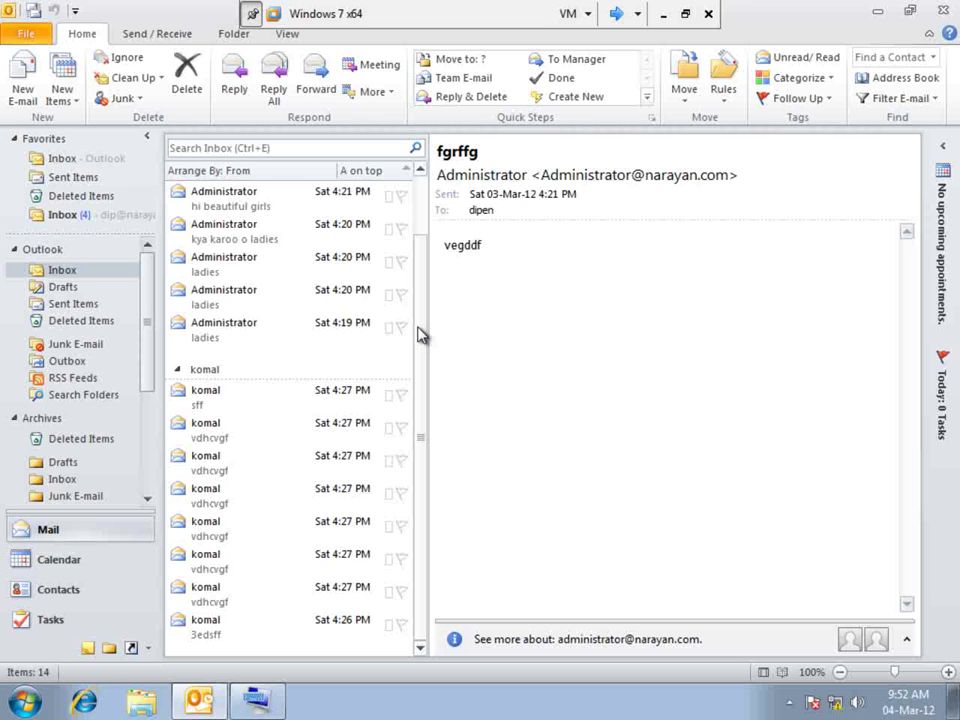
drag(418, 327, 426, 244)
scroll(424, 358, down, 1)
click(664, 20)
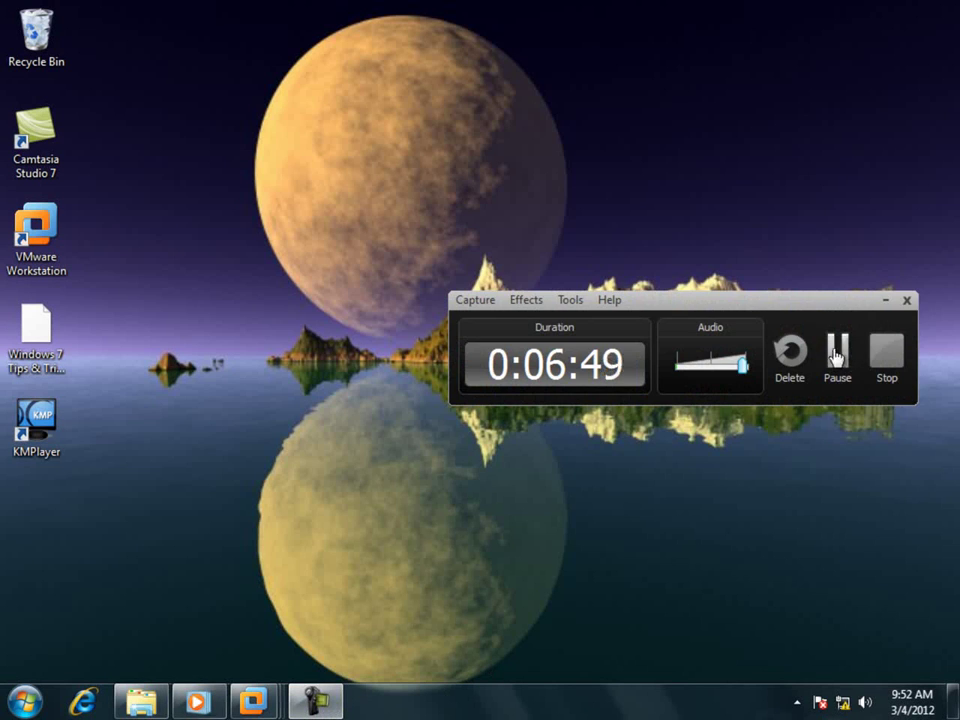
click(836, 362)
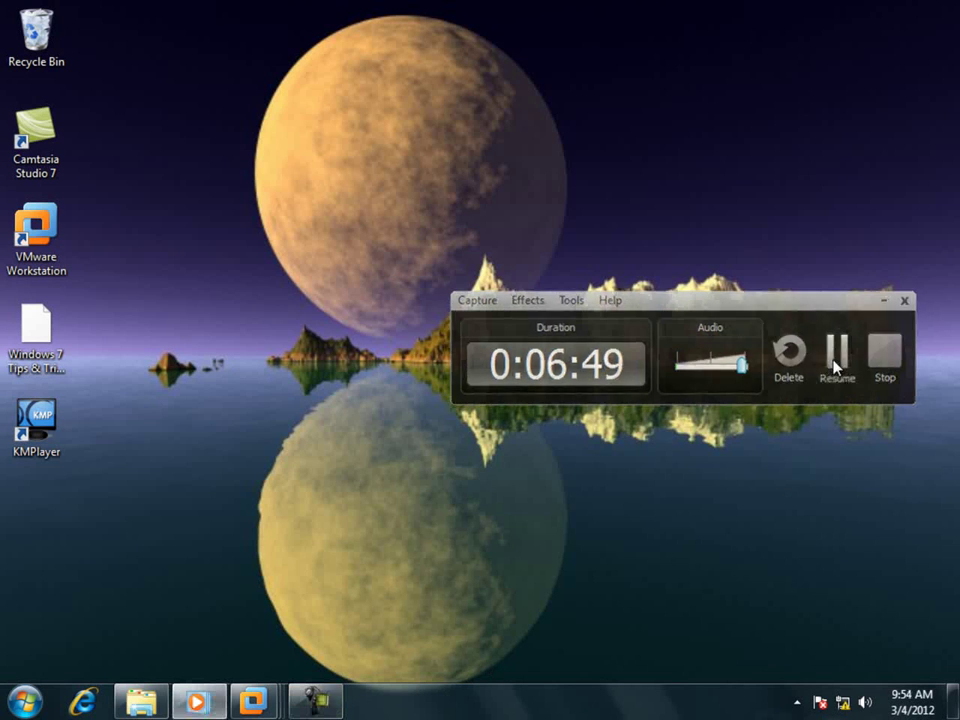
click(836, 362)
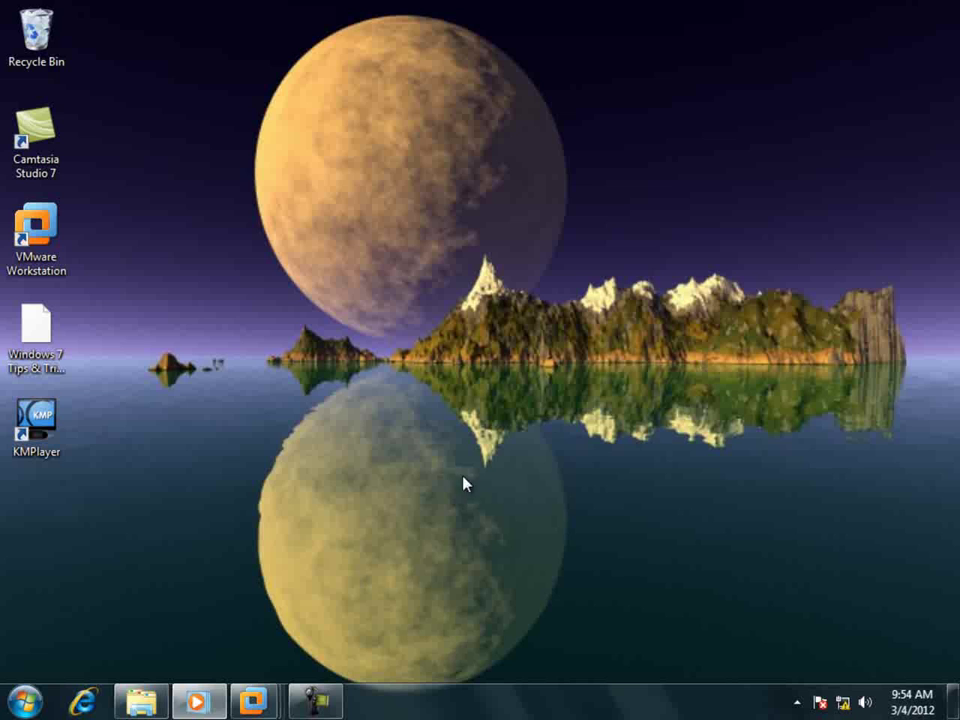
Step: Switch to the Windows 7 x64 virtual machine, start Microsoft Outlook 2010 and minimise the On-Screen Keyboard
mouse_move(262, 705)
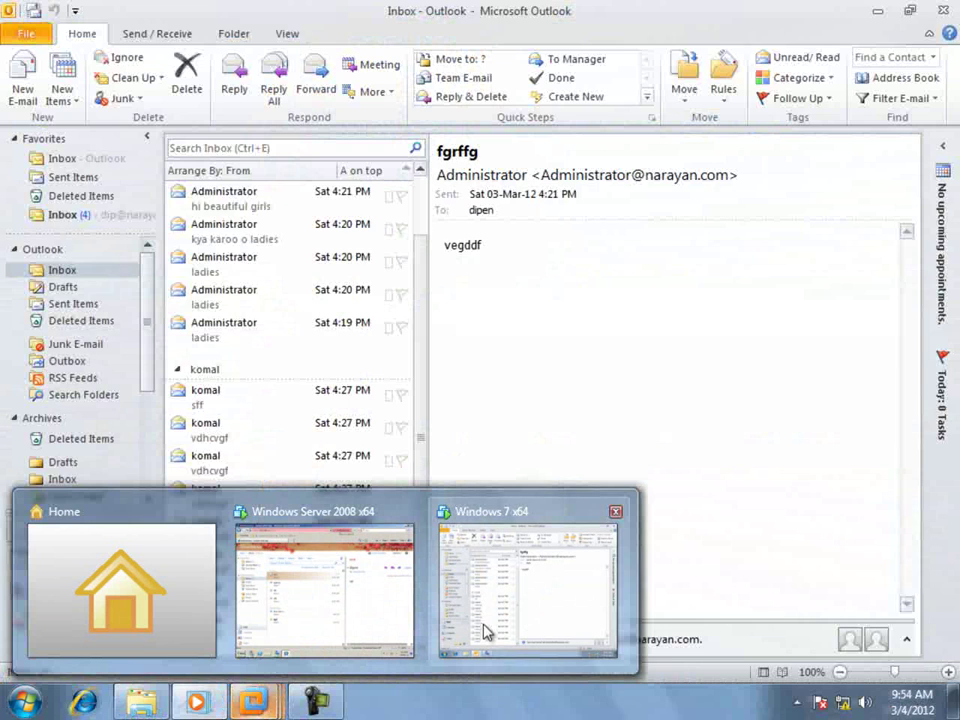
click(486, 630)
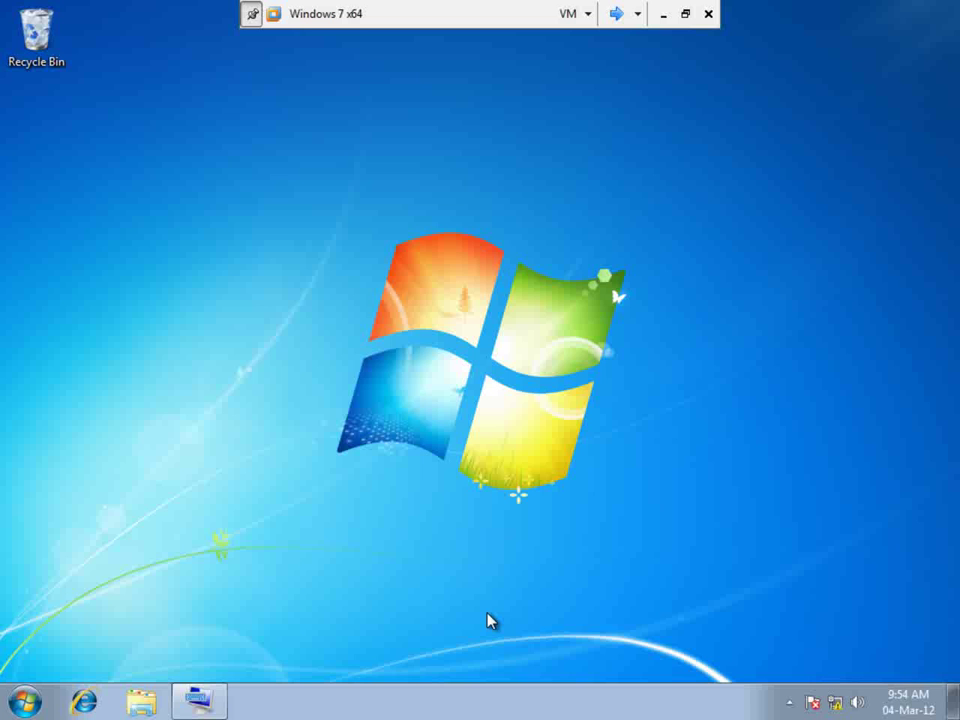
click(25, 703)
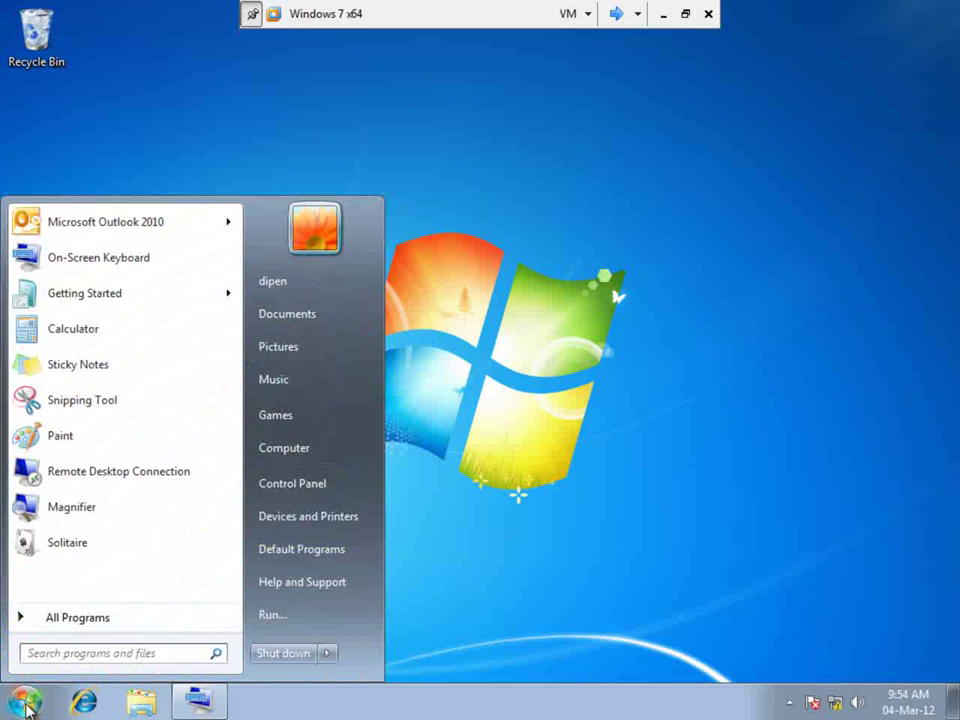
click(150, 234)
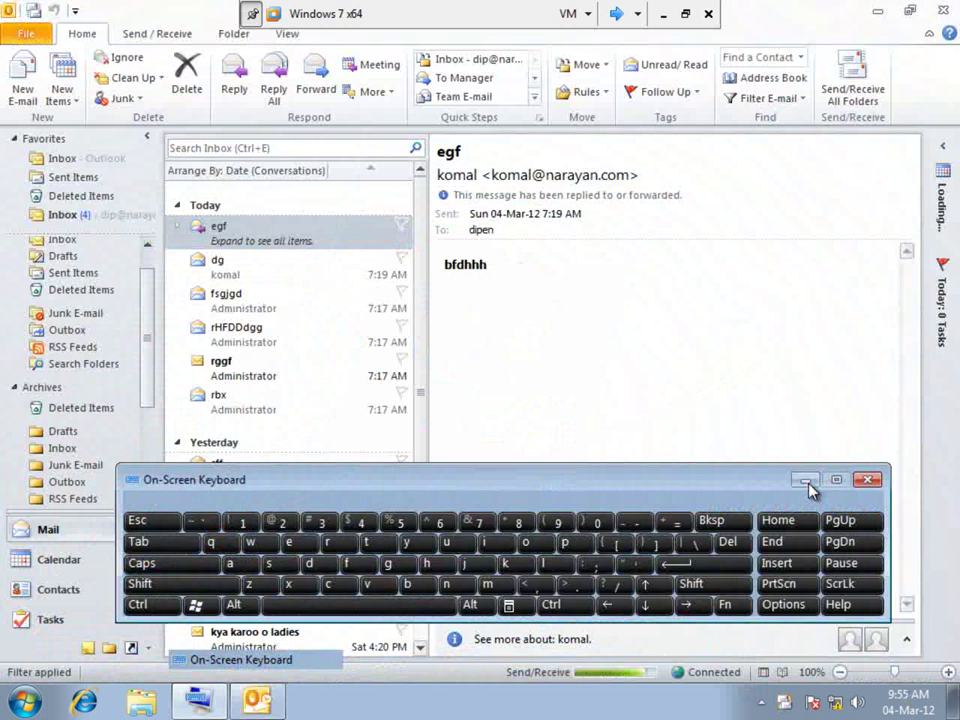
click(800, 481)
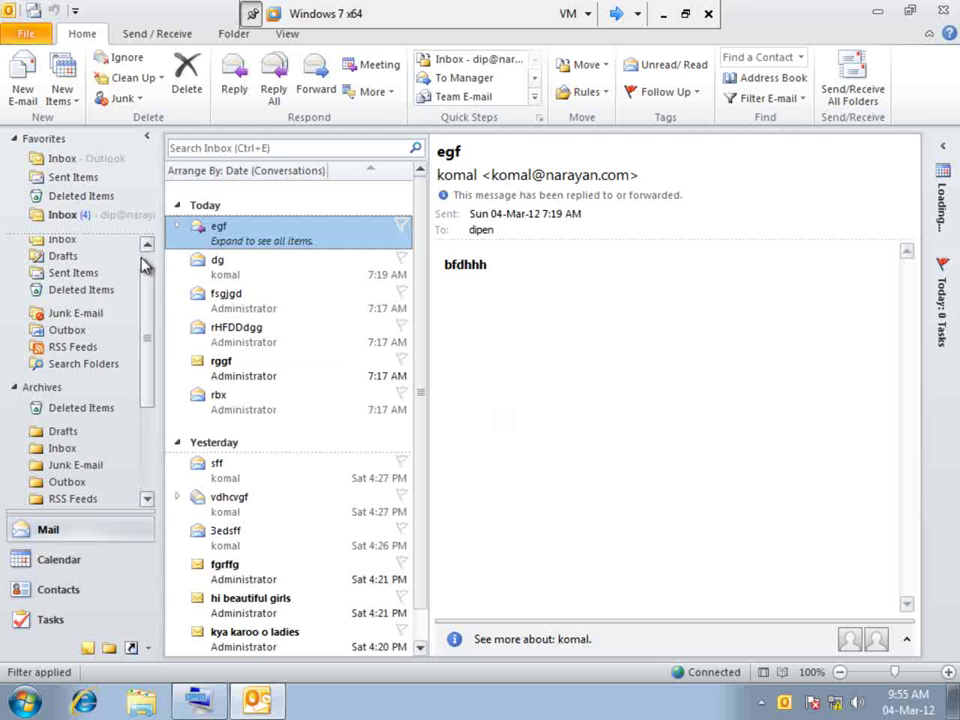
Step: Start a new e-mail, bring up the On-Screen Keyboard, minimise the main Outlook window and address the message to the administrator
drag(146, 313, 154, 413)
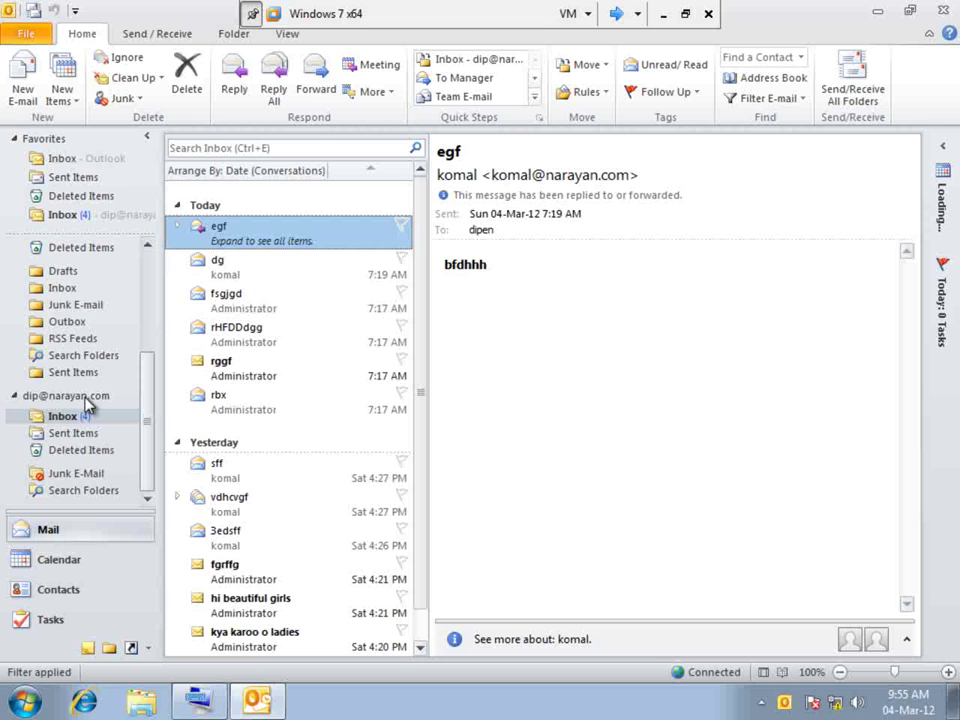
drag(146, 379, 146, 189)
click(21, 78)
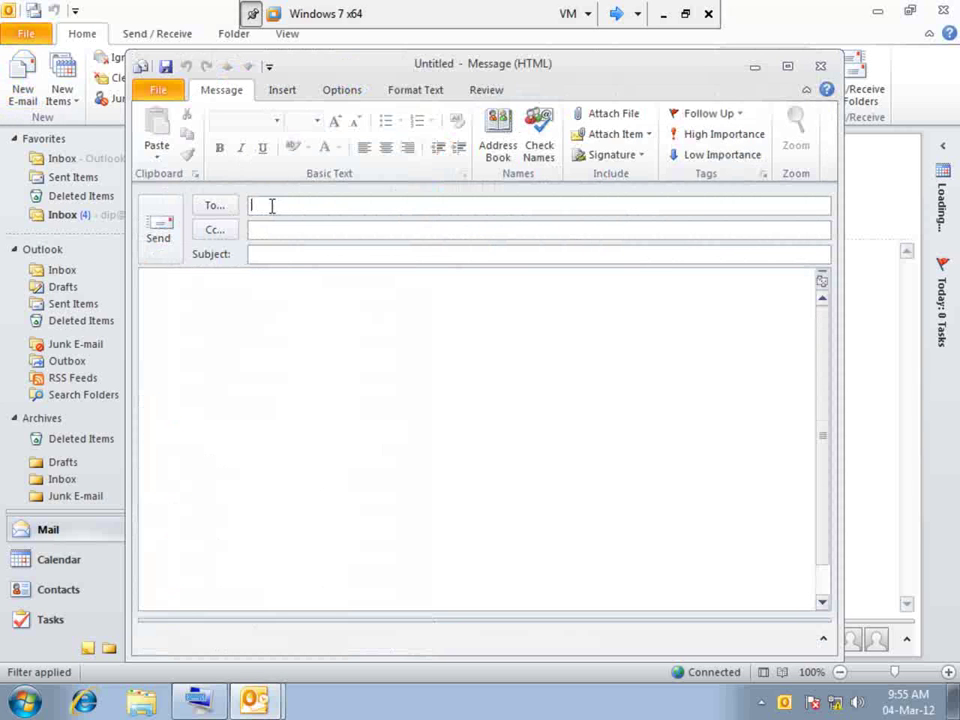
click(205, 696)
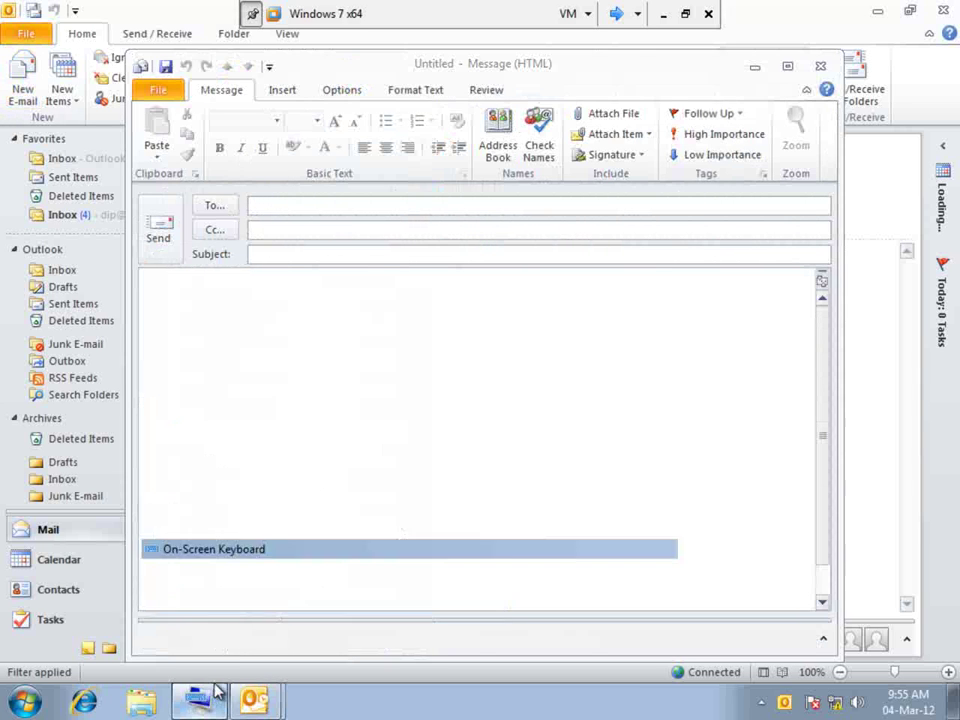
click(877, 12)
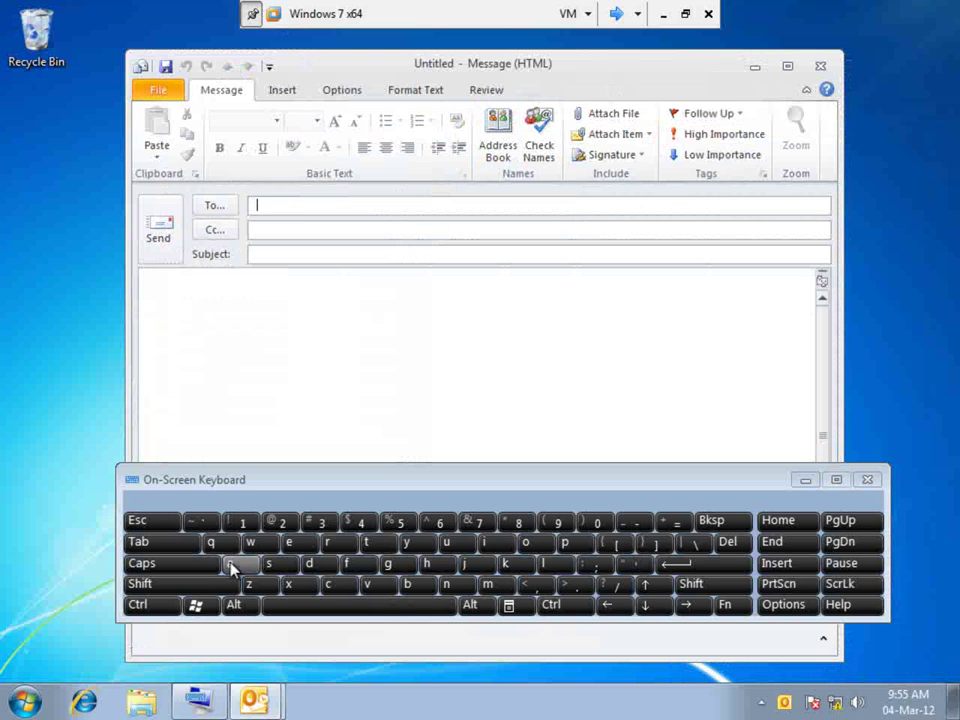
click(229, 563)
click(340, 227)
Step: Enter the subject rtt and the body text sfgggg in the new message
click(346, 252)
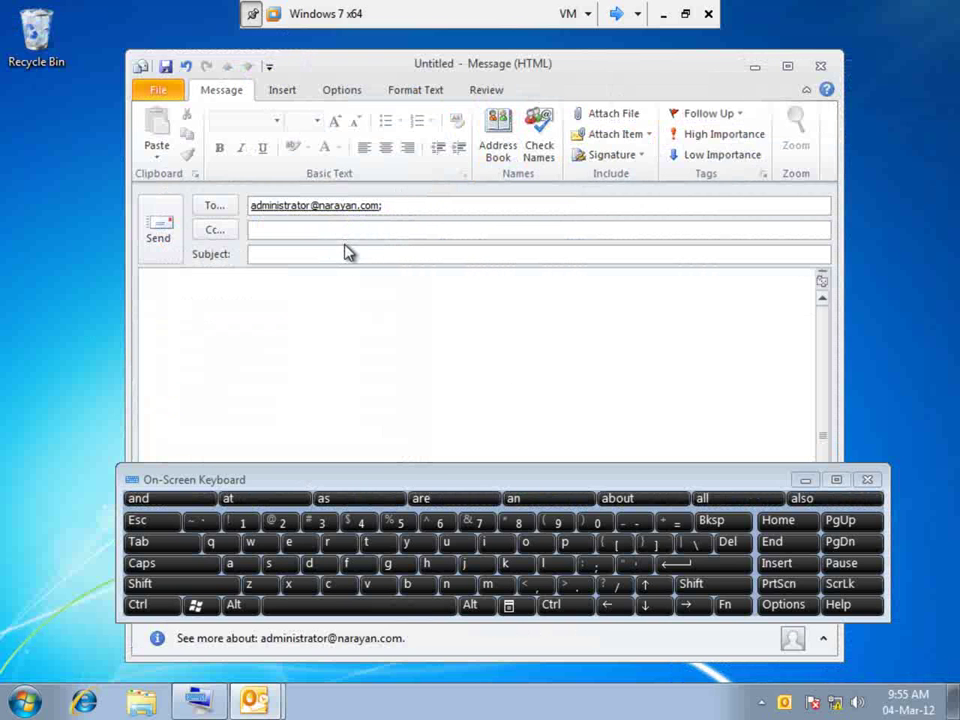
click(326, 542)
click(366, 542)
click(366, 542)
click(347, 343)
click(268, 563)
click(346, 563)
click(388, 563)
click(388, 563)
click(388, 563)
click(388, 563)
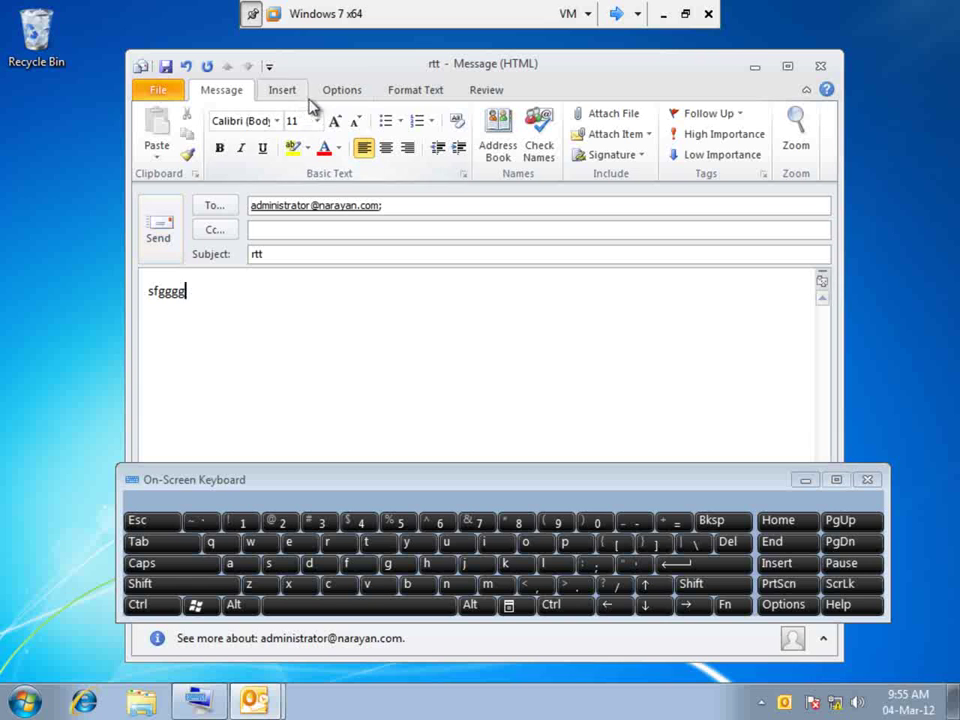
Step: Request a delivery receipt and a read receipt for the rtt message and send it
click(342, 90)
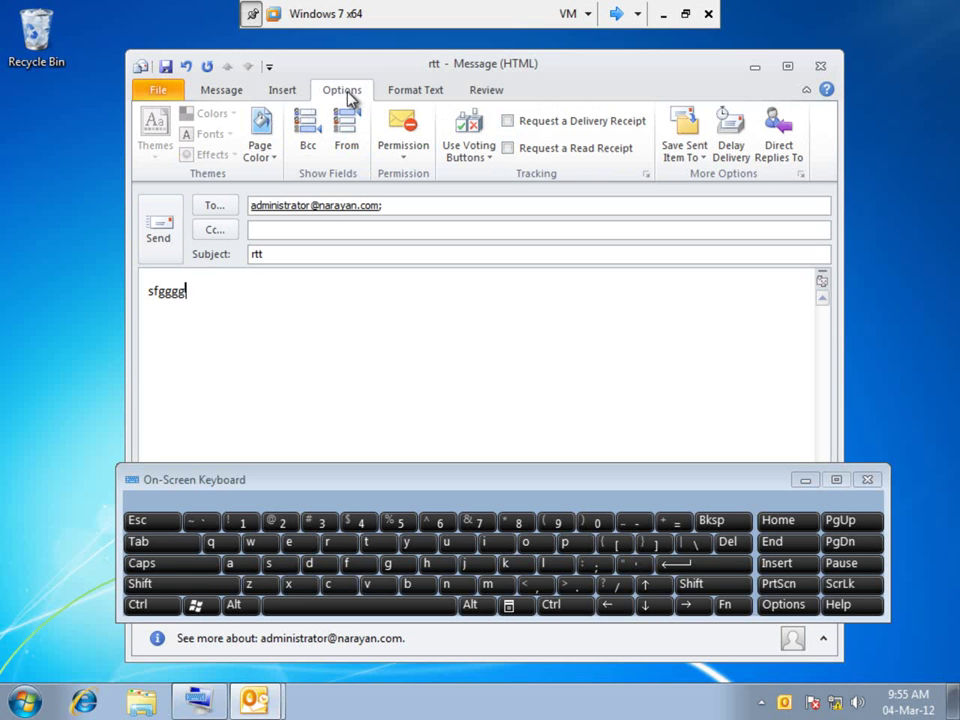
click(509, 123)
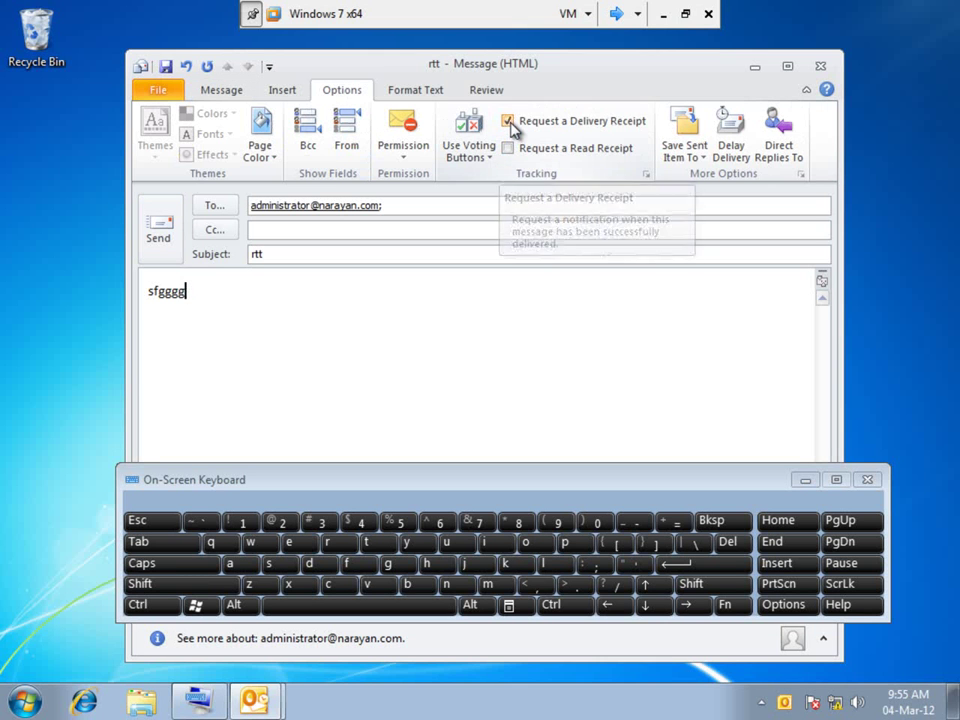
click(509, 149)
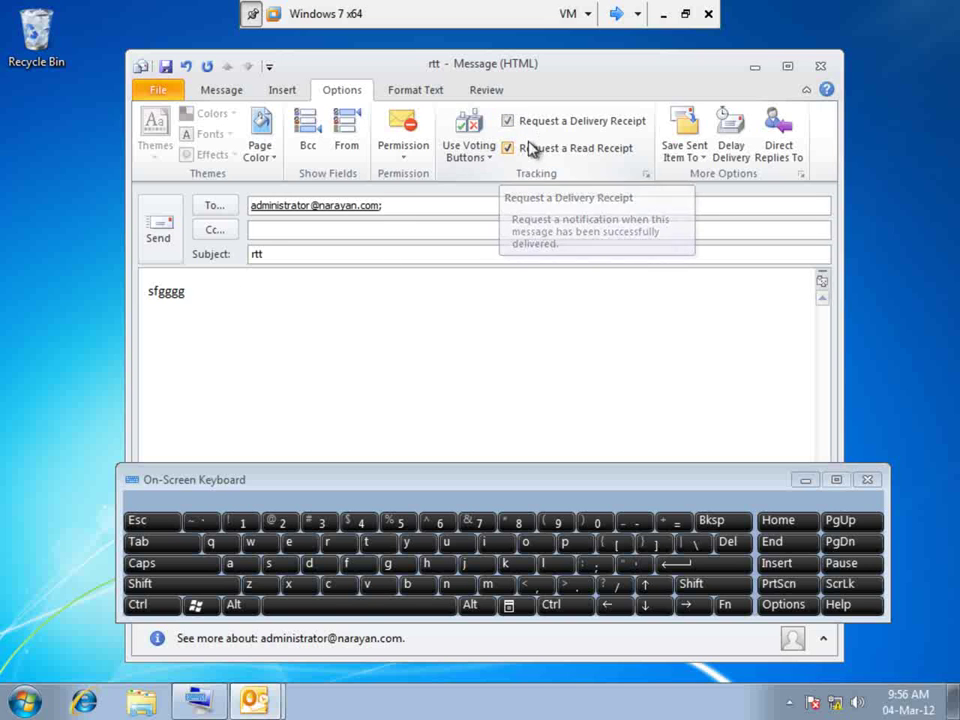
click(168, 222)
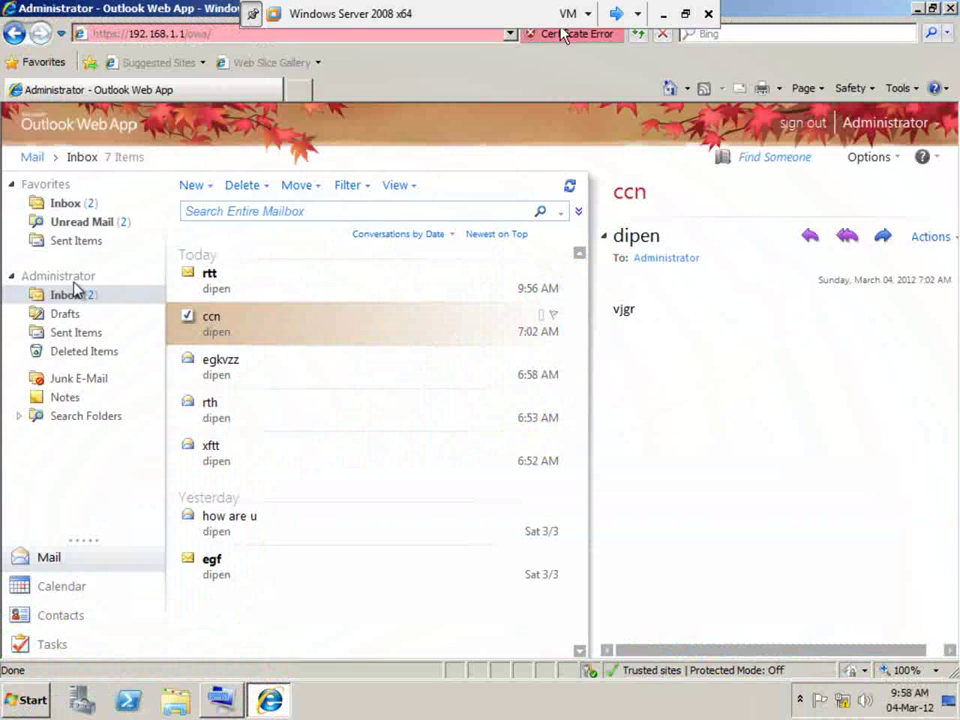
Step: Preview the rtt message in the administrator's Outlook Web App, and view its delivery receipt in Outlook on the Windows 7 x64 virtual machine
click(249, 289)
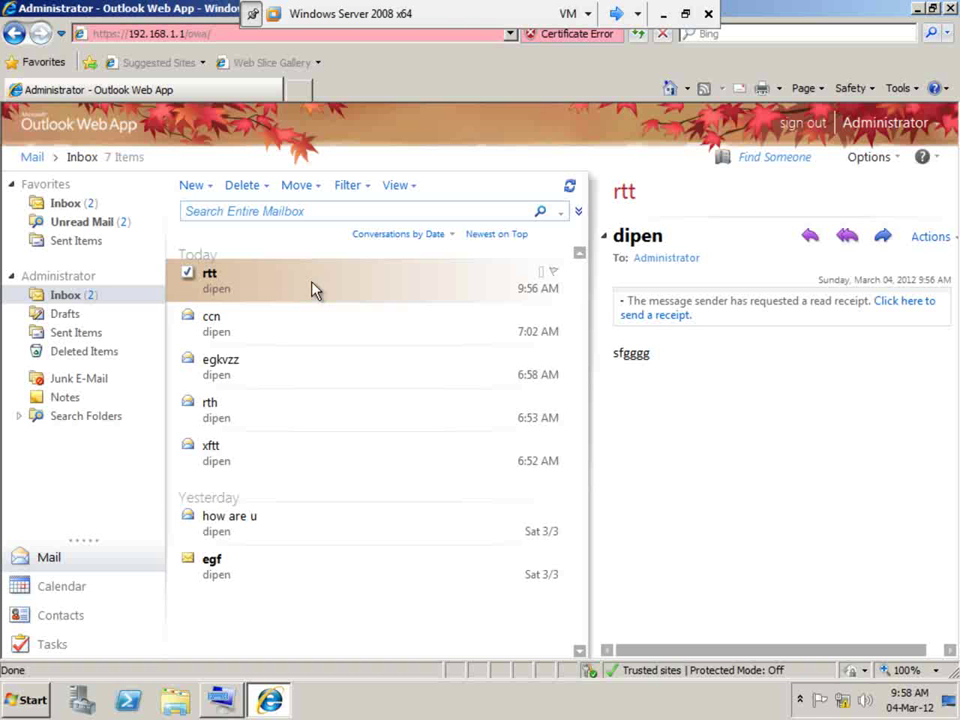
click(615, 12)
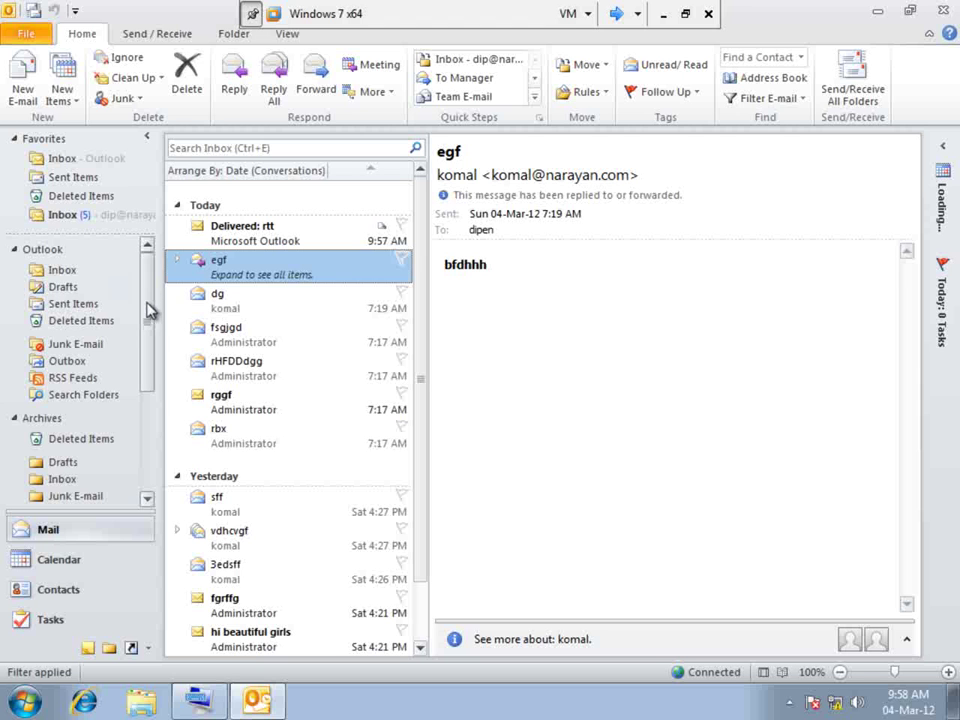
click(240, 240)
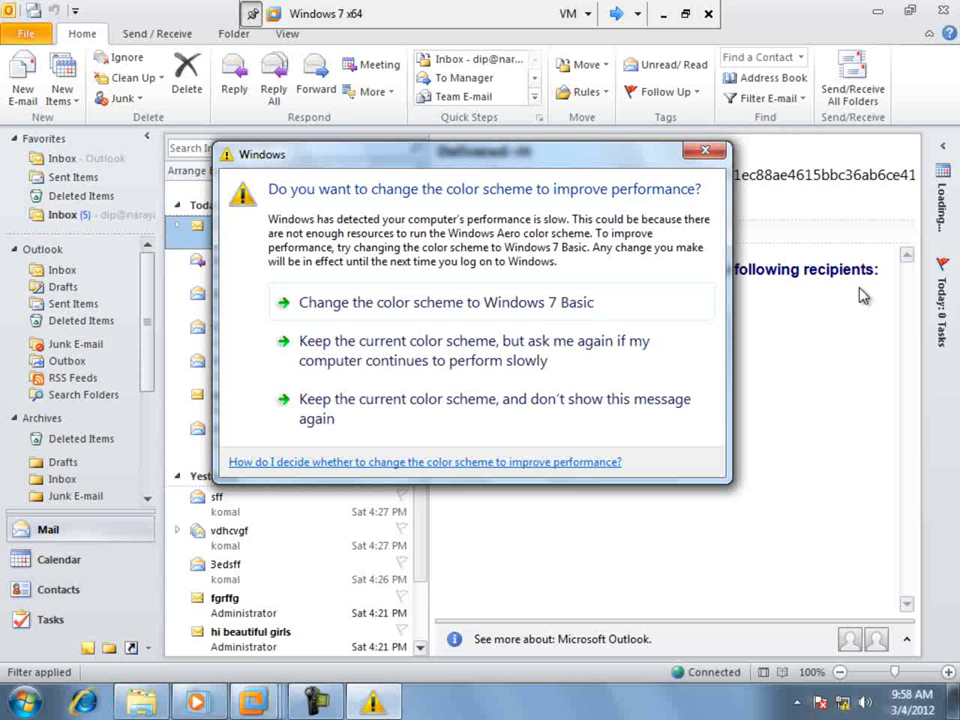
click(705, 151)
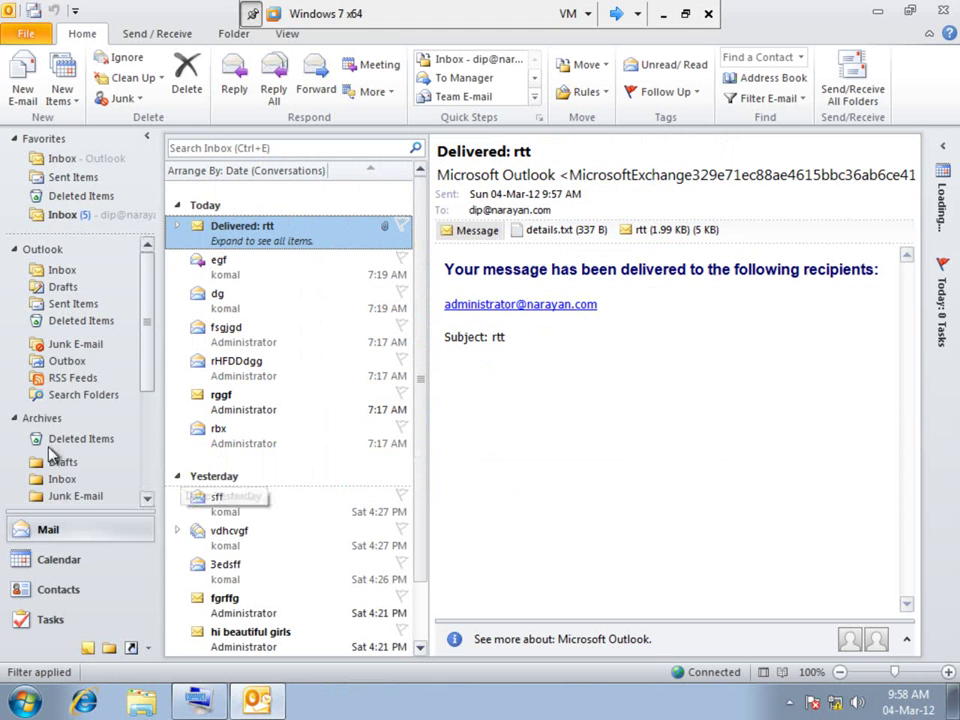
scroll(148, 380, down, 2)
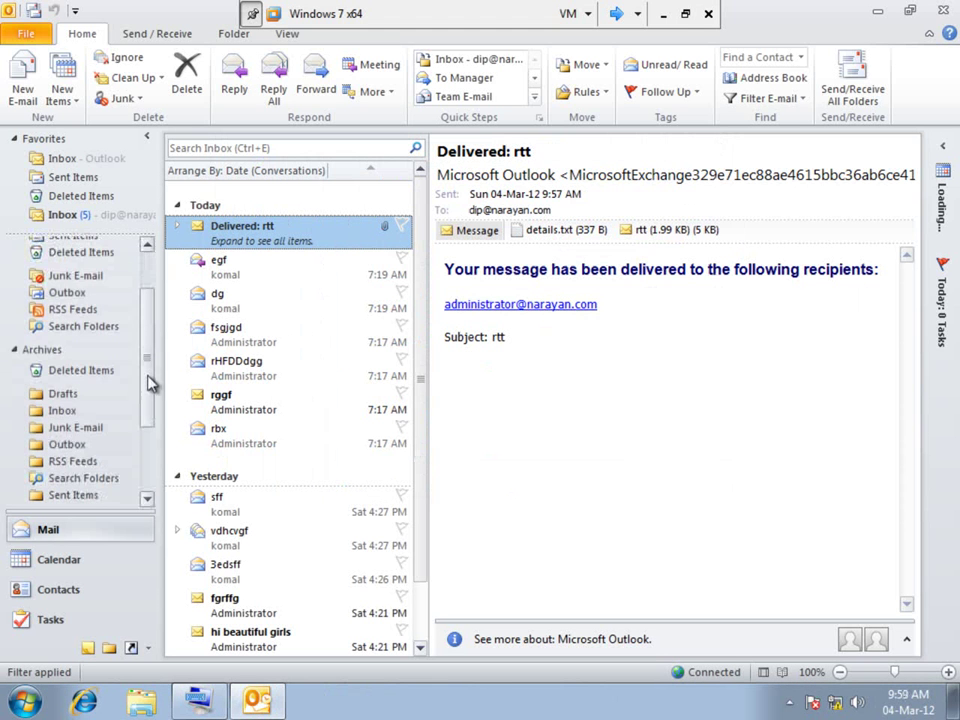
Step: Switch to the Windows Server 2008 x64 virtual machine, open the rtt message in Outlook Web App, send the requested read receipt and close the message
click(617, 16)
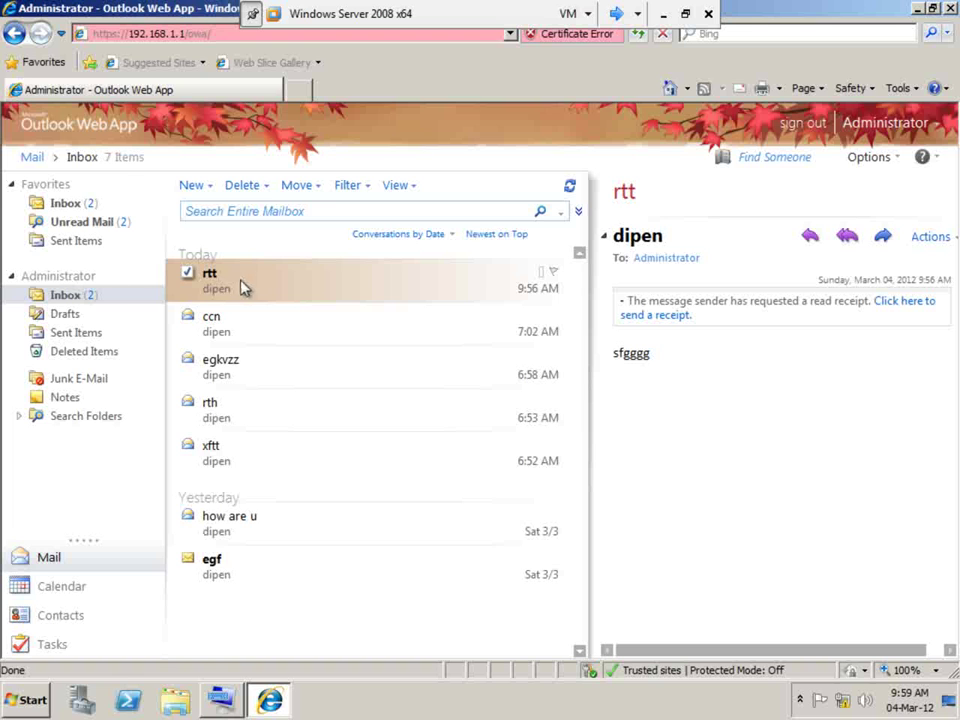
double_click(307, 287)
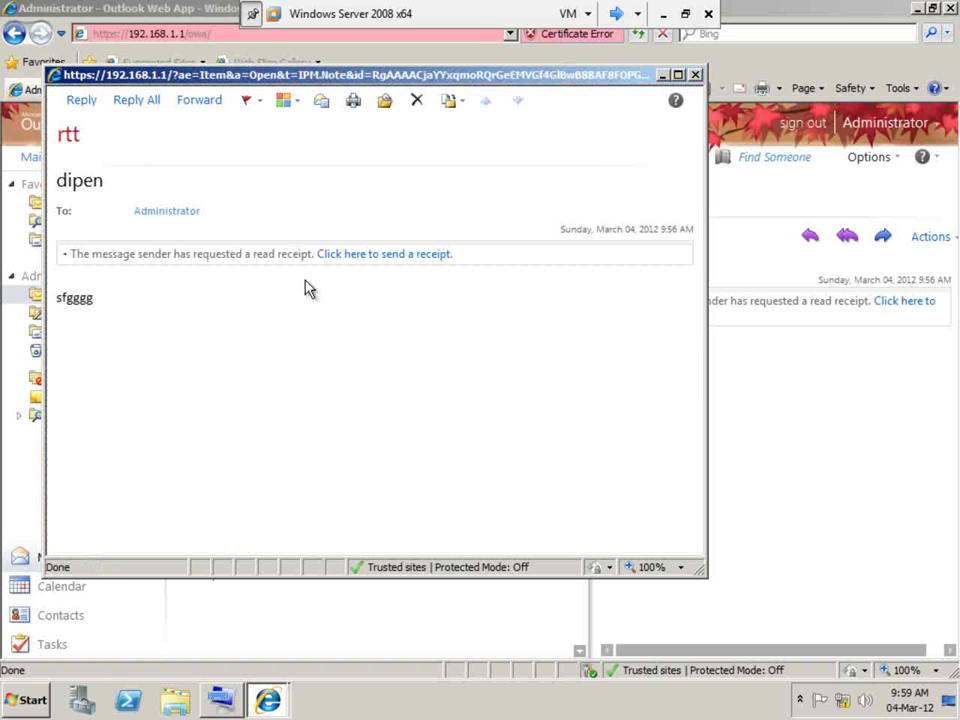
click(364, 256)
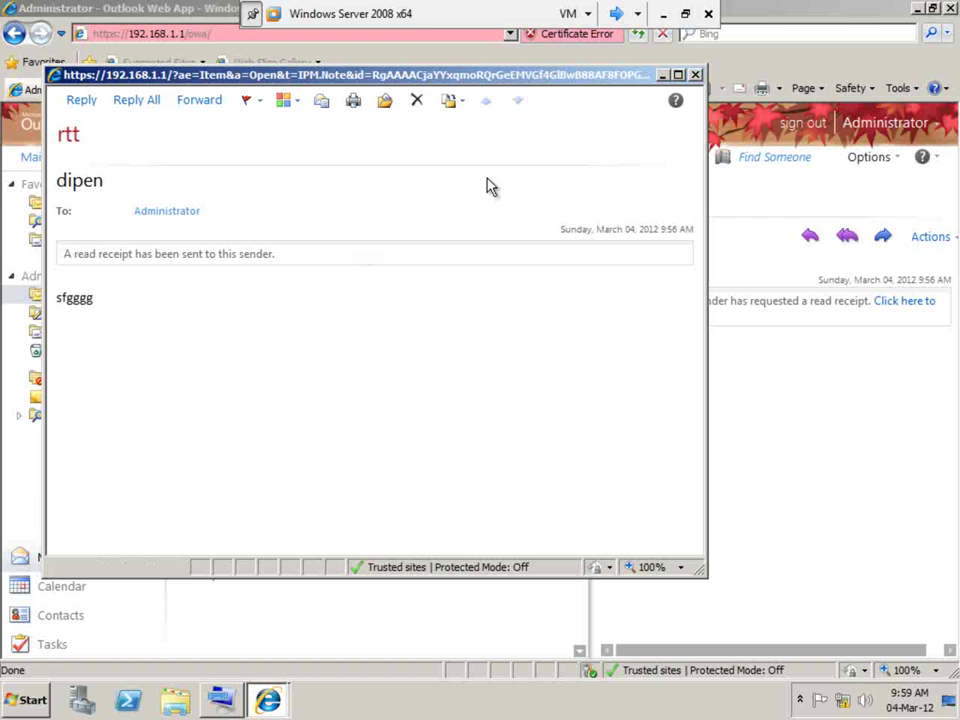
click(696, 75)
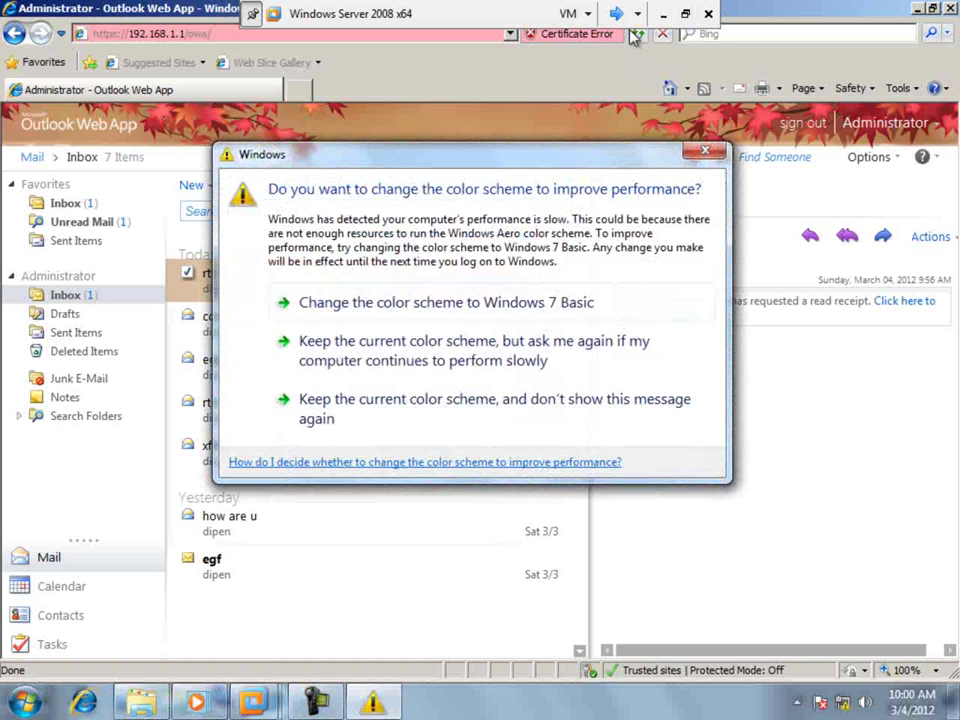
click(697, 154)
Step: Switch to Outlook in the Windows 7 x64 virtual machine and examine the recipient, subject and reading time in the rtt read receipt
click(616, 14)
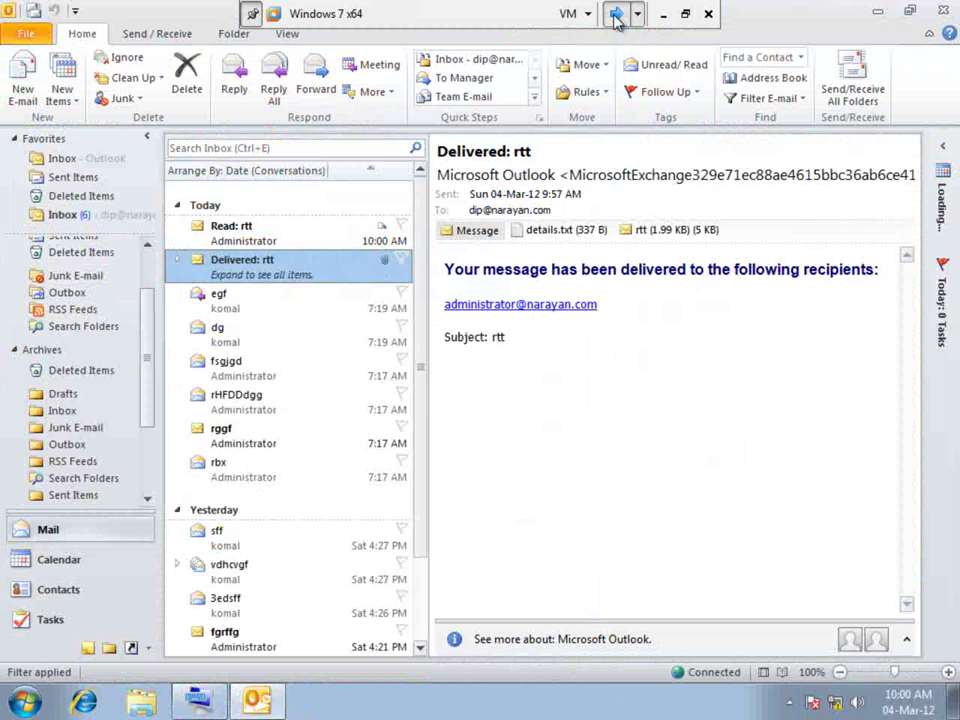
click(330, 230)
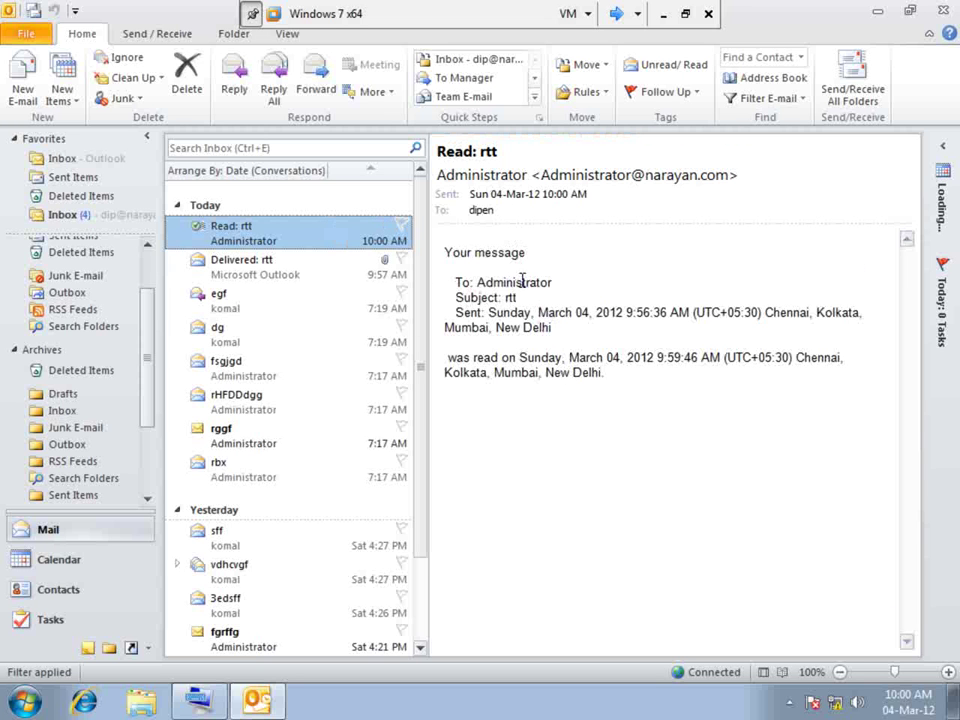
drag(551, 282, 476, 282)
drag(527, 307, 456, 297)
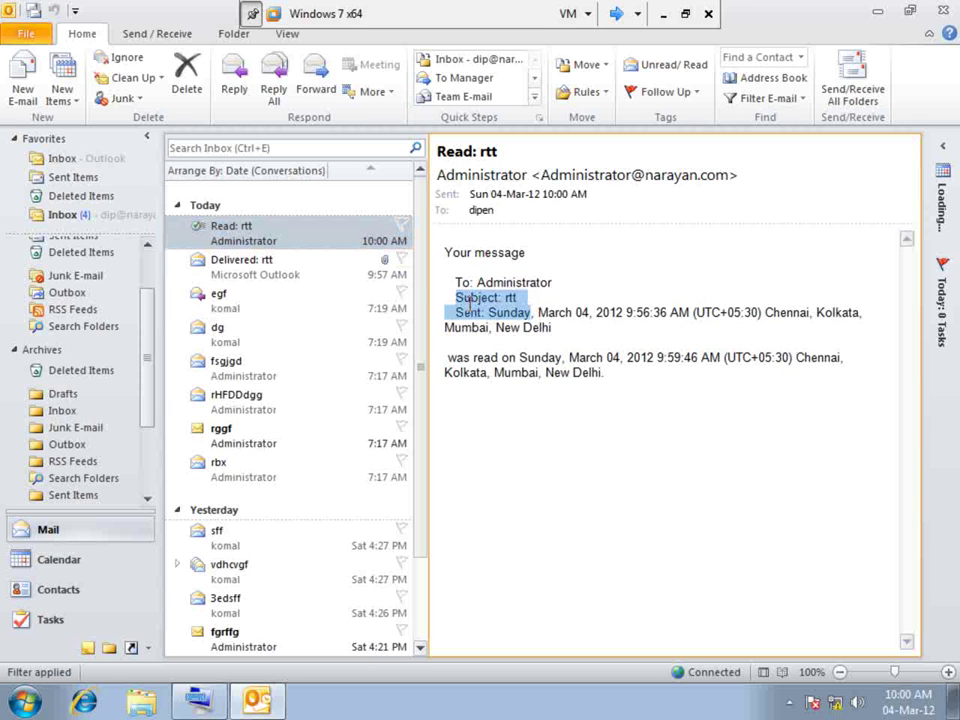
click(605, 325)
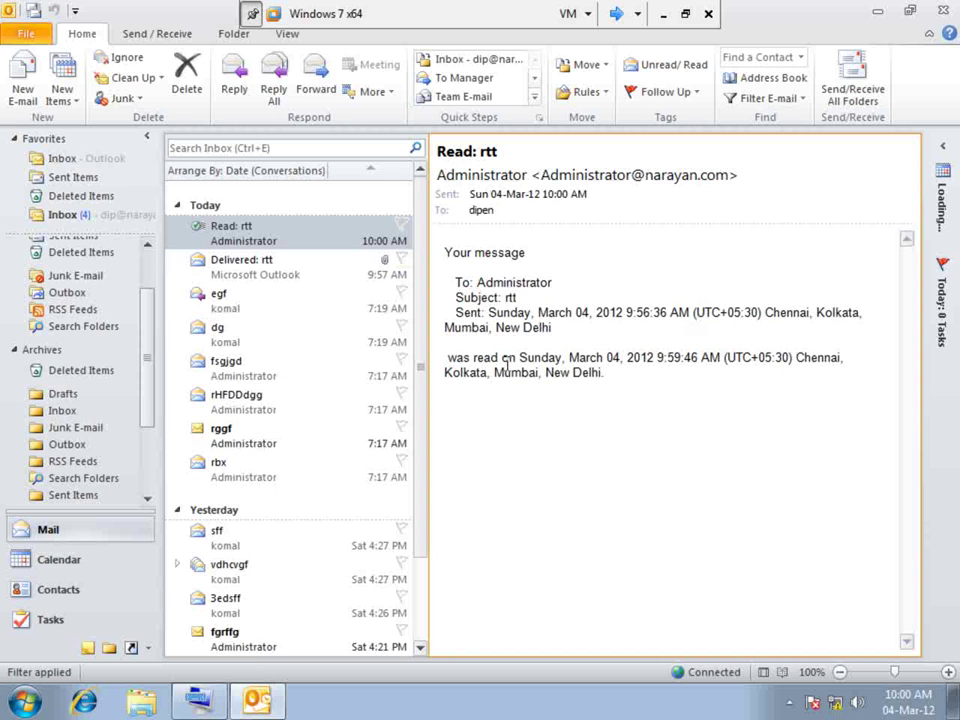
drag(519, 358, 707, 377)
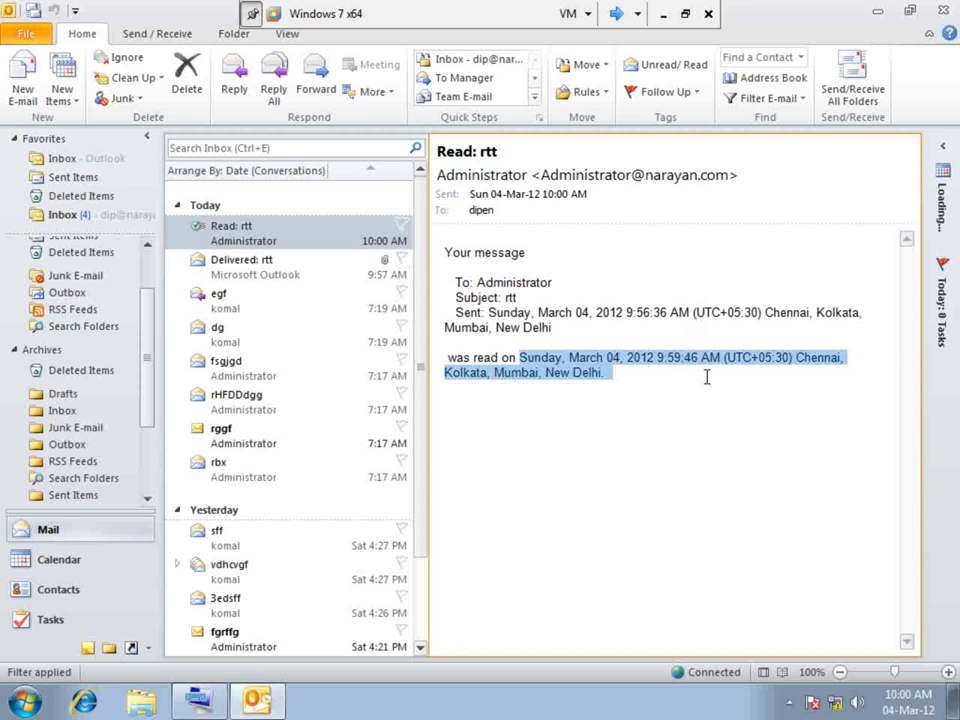
click(701, 407)
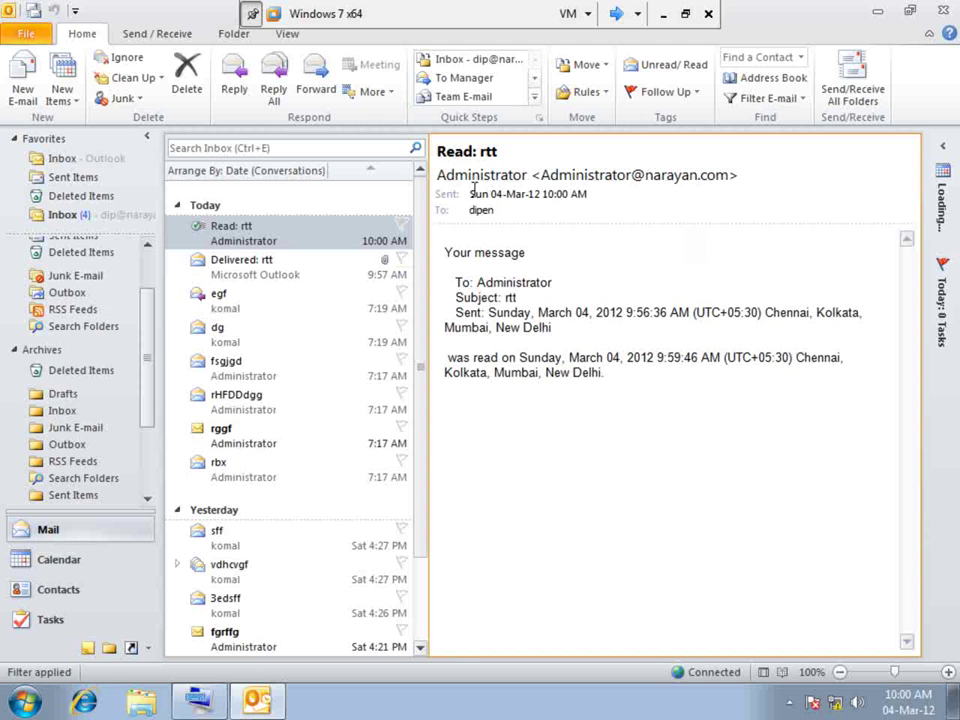
Step: Enable emptying the Deleted Items folders when exiting Outlook in the advanced Outlook options
click(36, 36)
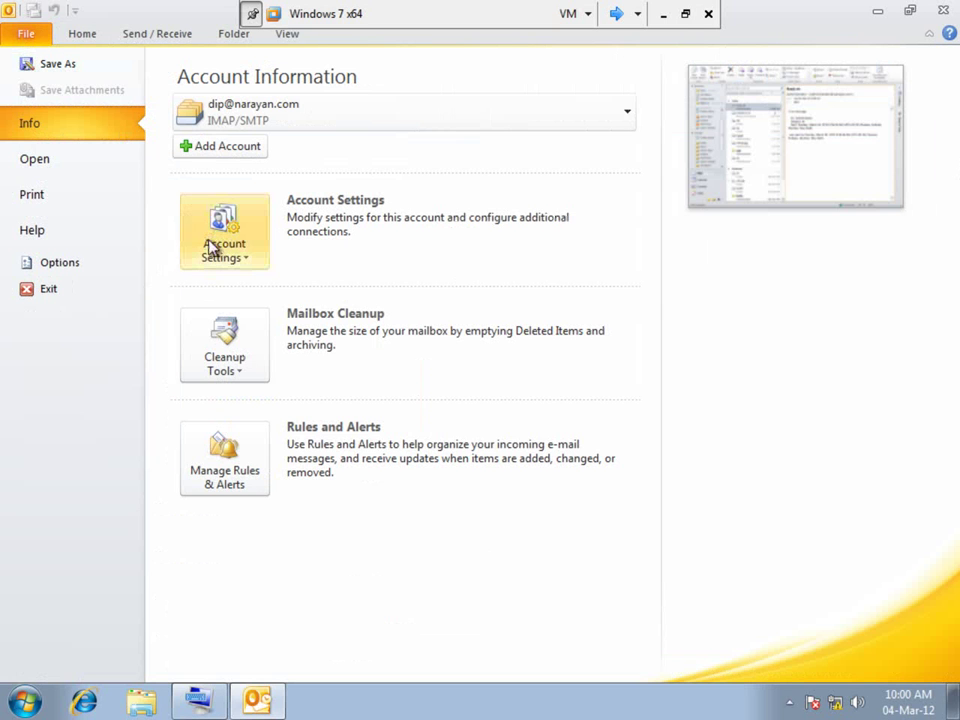
click(96, 264)
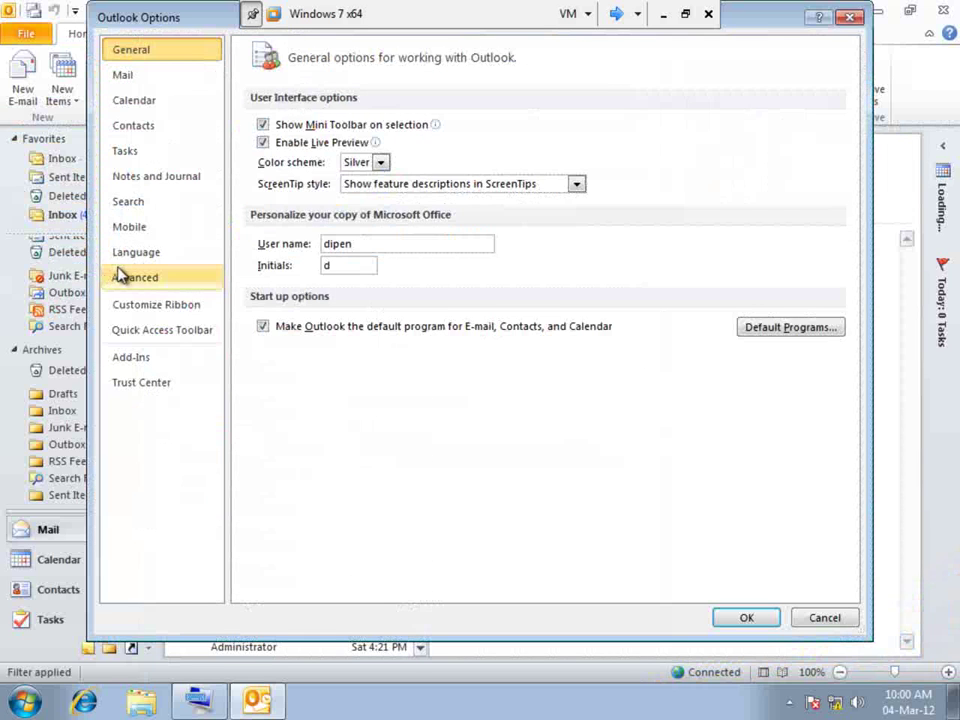
click(135, 277)
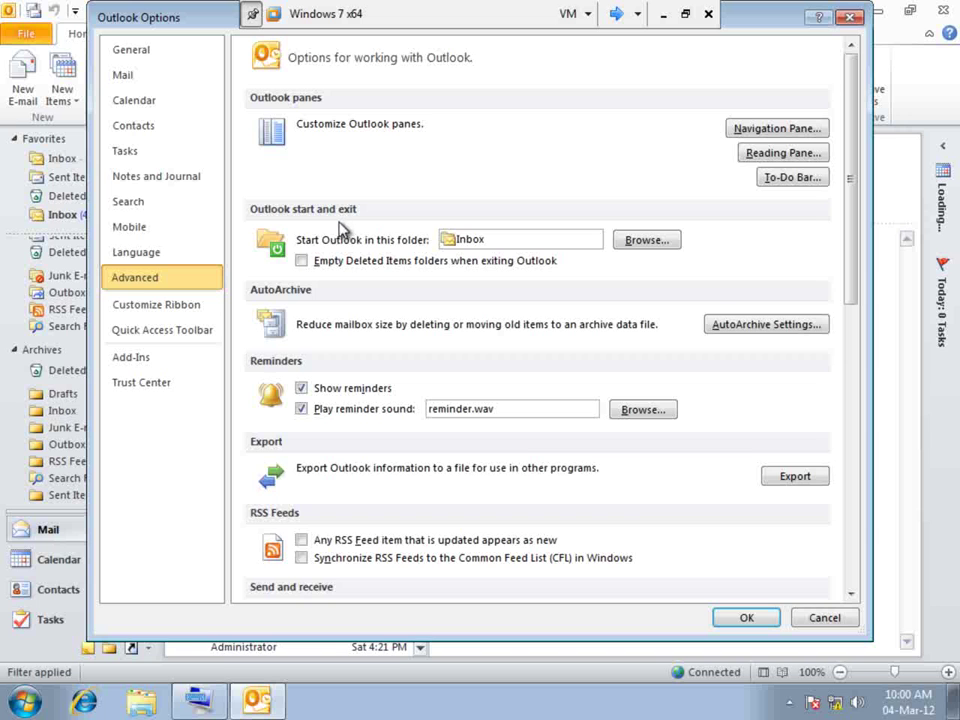
click(302, 262)
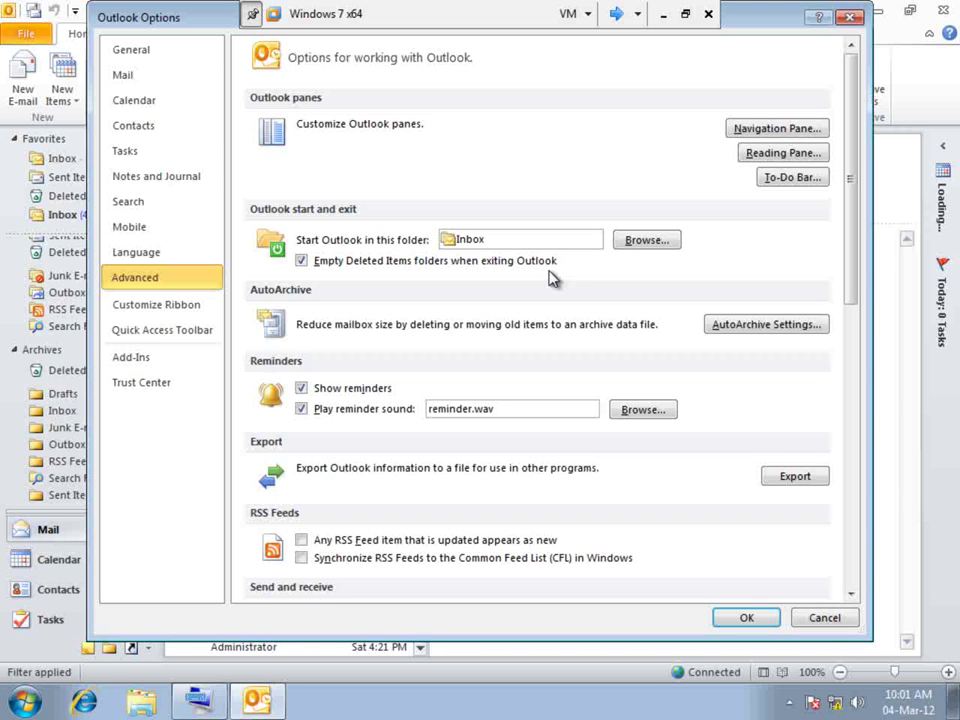
click(757, 618)
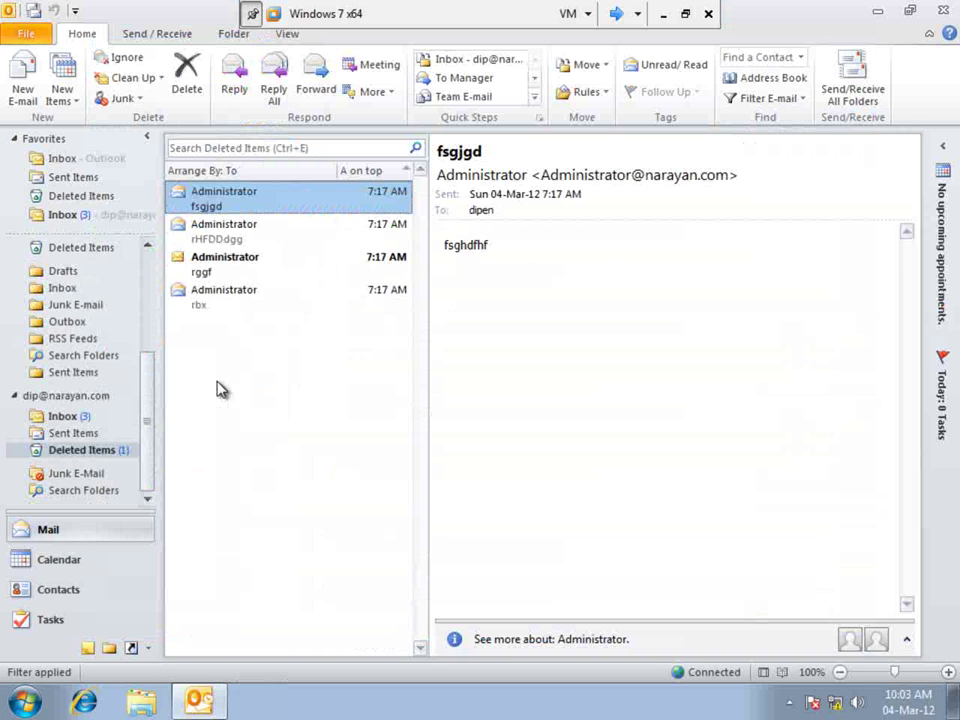
Step: Select the account's Deleted Items folder, exit Outlook and agree to permanently delete all its items and subfolders for all accounts
click(126, 451)
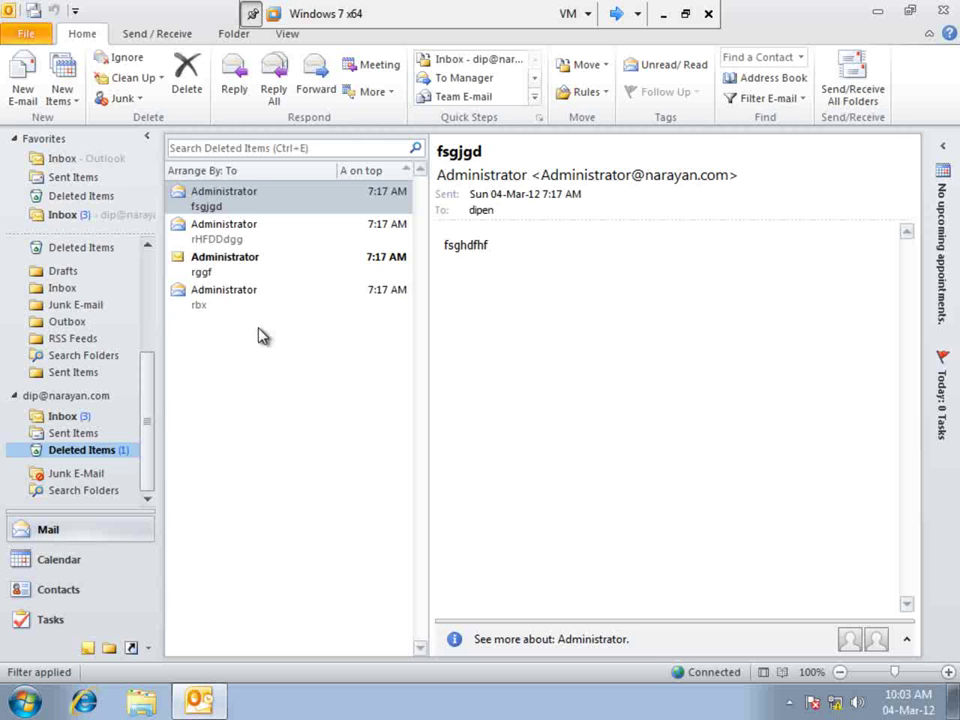
click(941, 14)
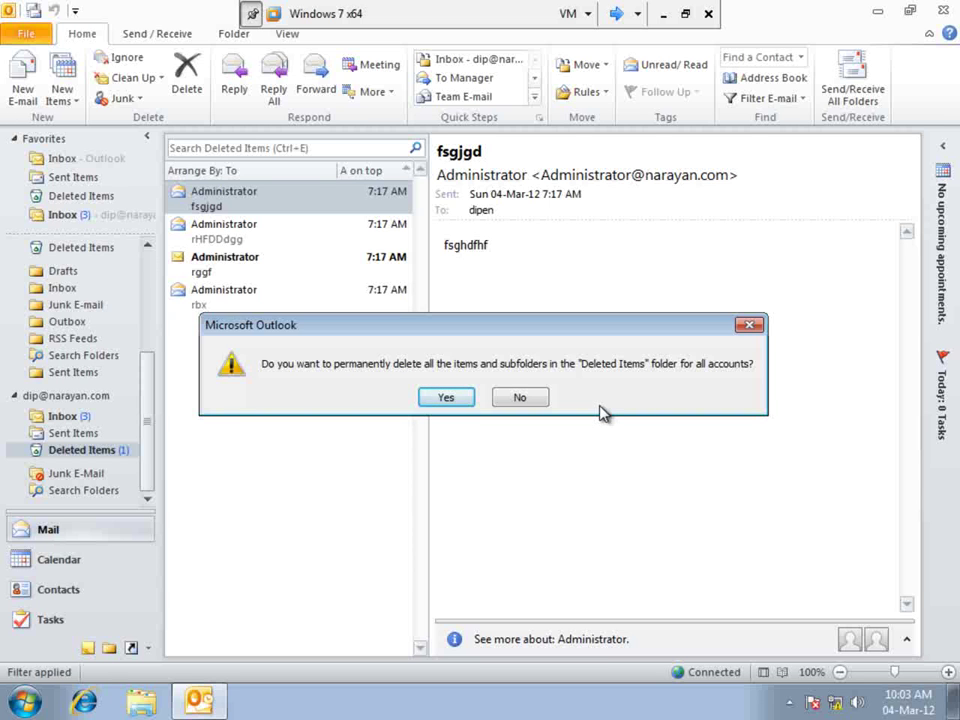
click(458, 397)
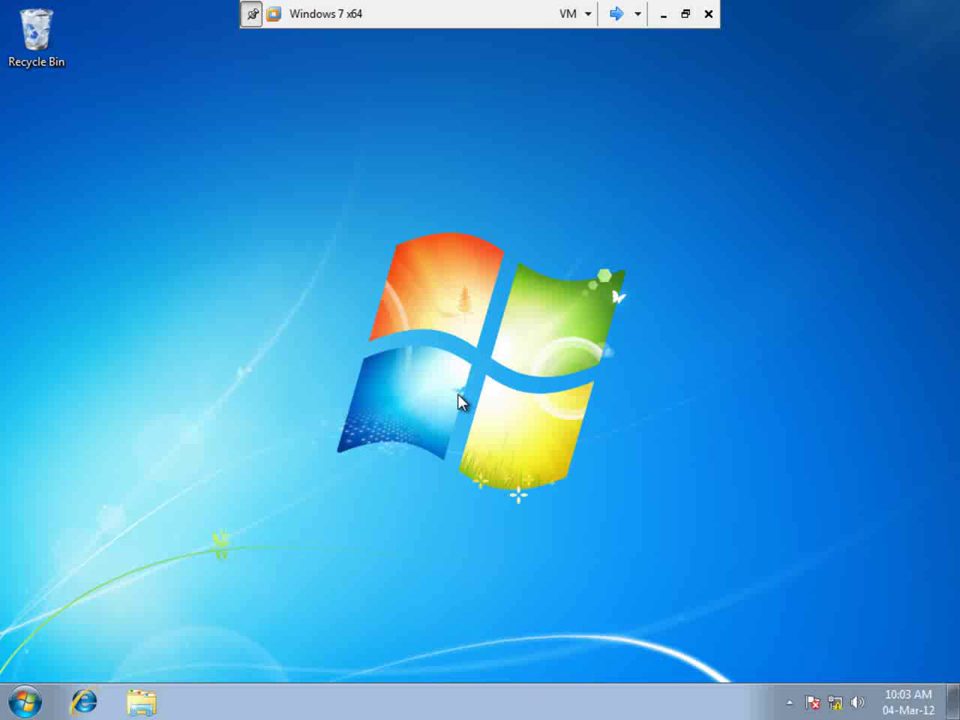
Step: Start Outlook 2010 with the Outlook profile and look through the installed programs for the On-Screen Keyboard at the data file password prompt
click(26, 700)
click(144, 224)
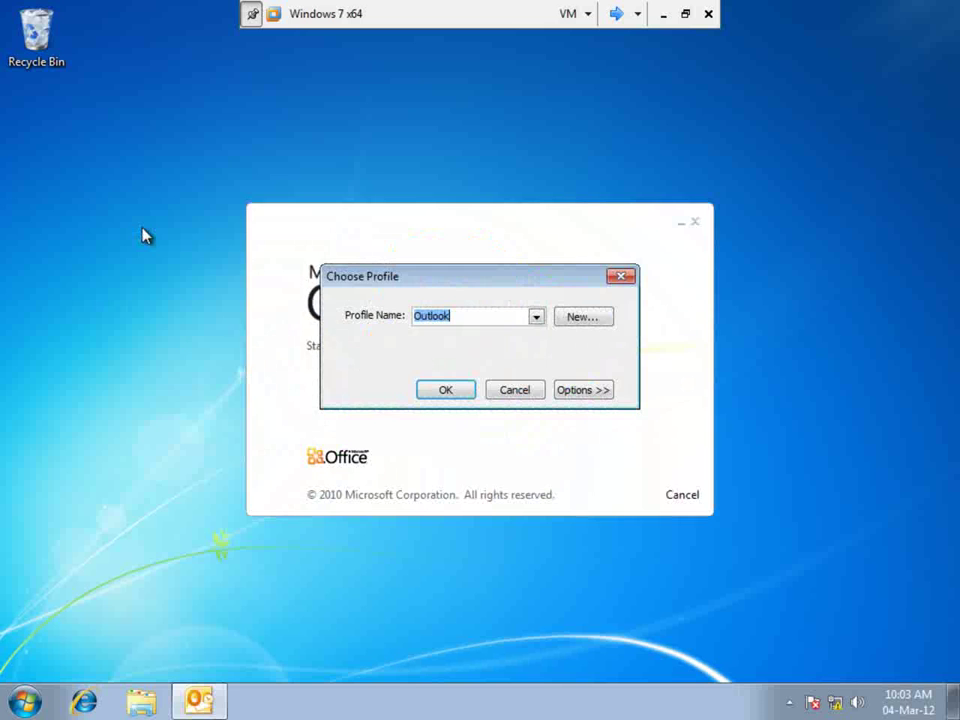
click(447, 391)
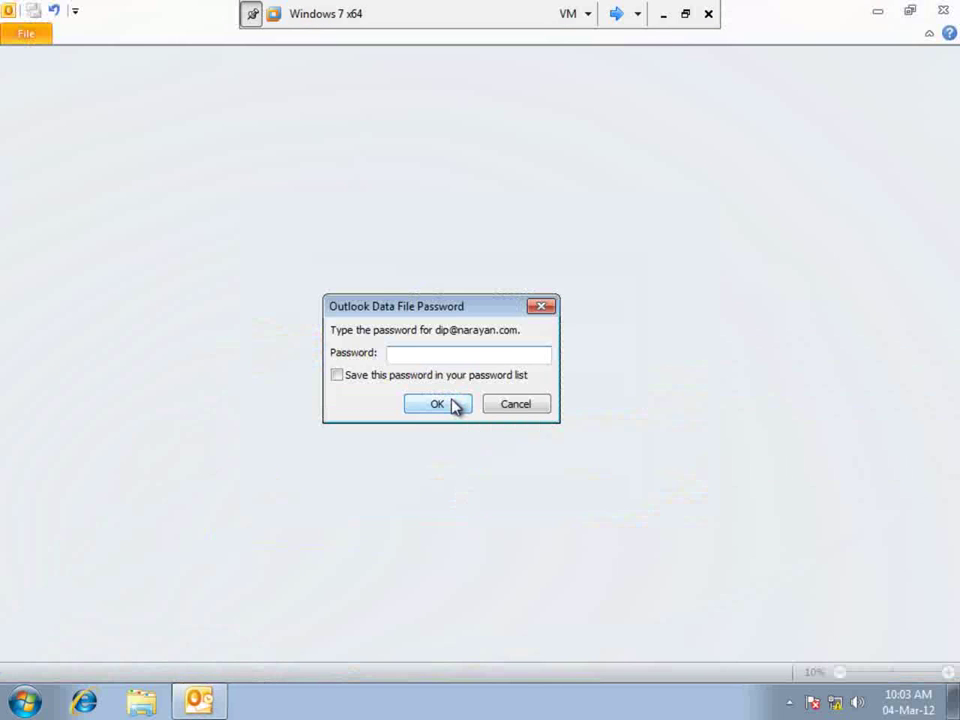
click(26, 700)
click(79, 622)
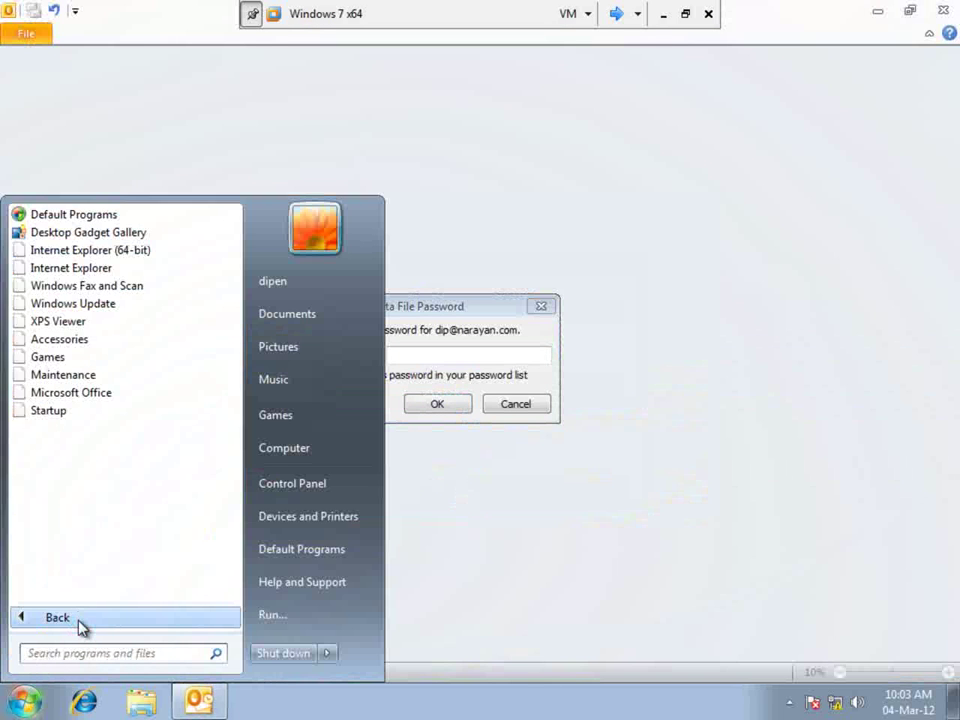
click(71, 392)
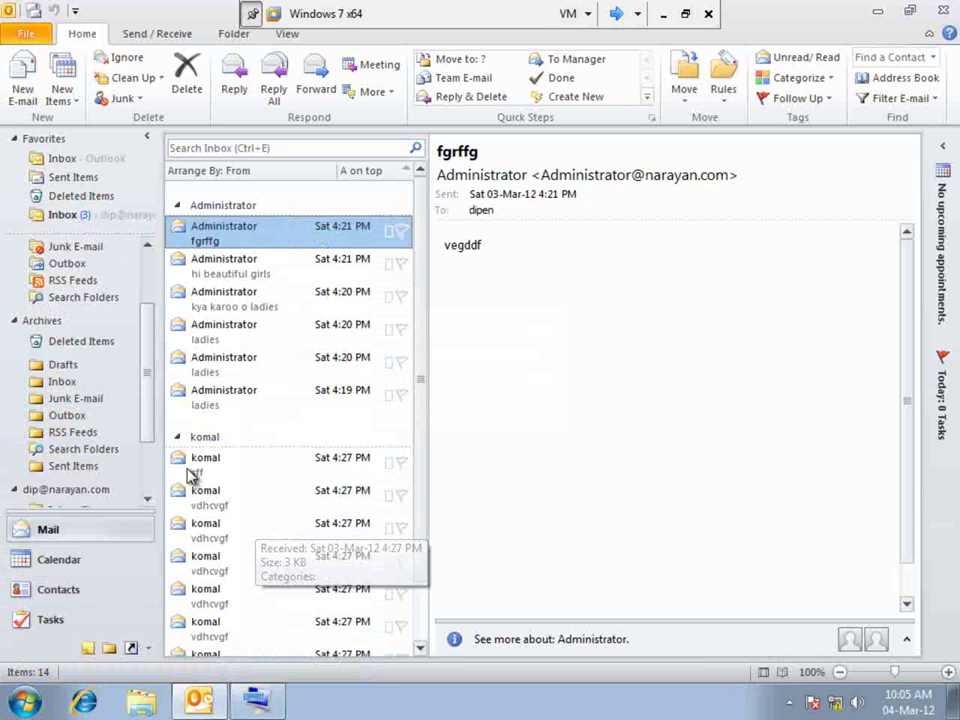
Step: Check the mail account's Deleted Items folder and its Inbox
scroll(150, 396, down, 2)
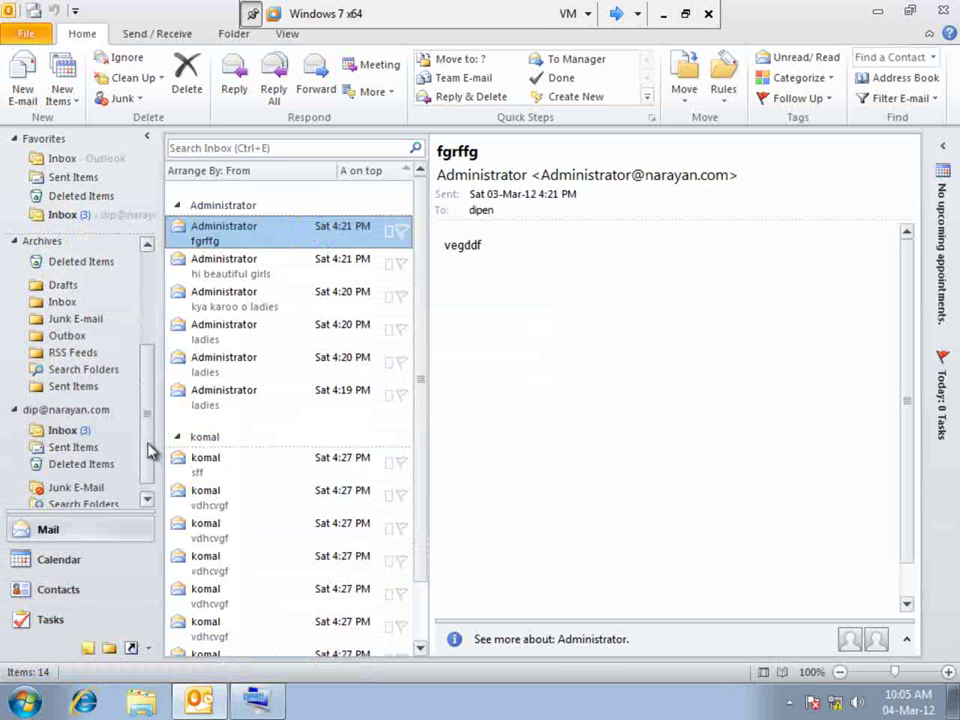
click(115, 452)
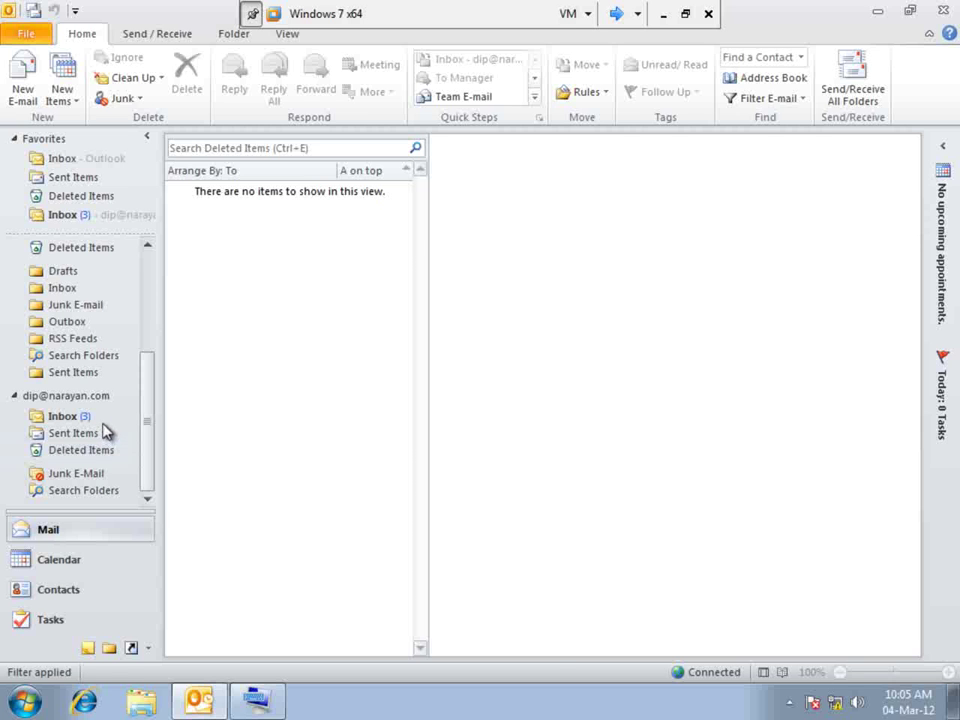
click(108, 418)
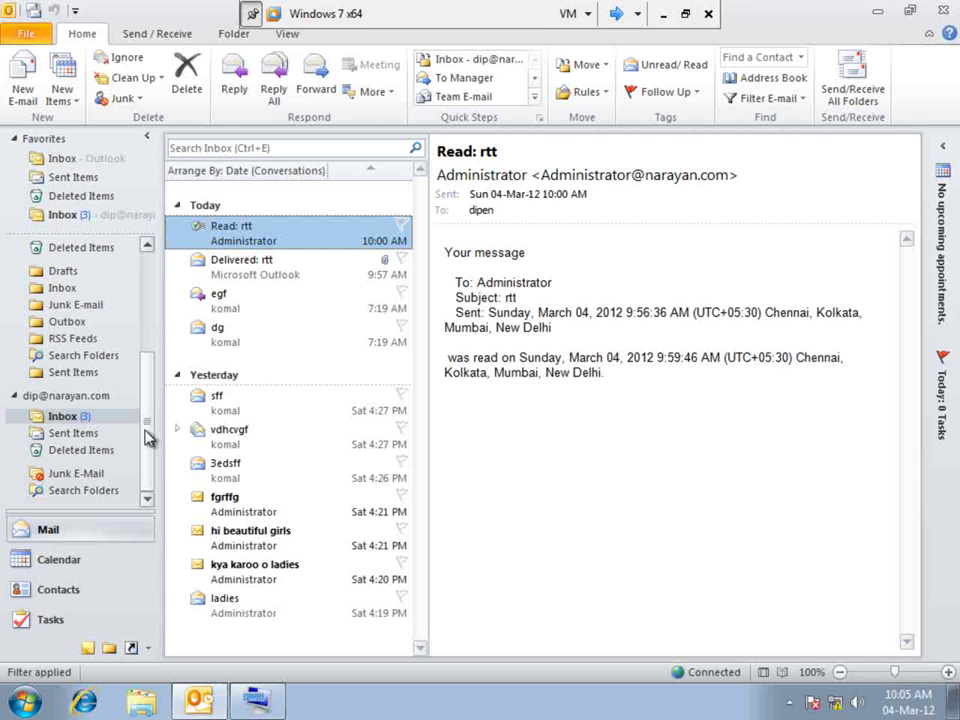
Step: Open the password change for the mail account's data file from its advanced properties and place the On-Screen Keyboard below the password fields
right_click(90, 398)
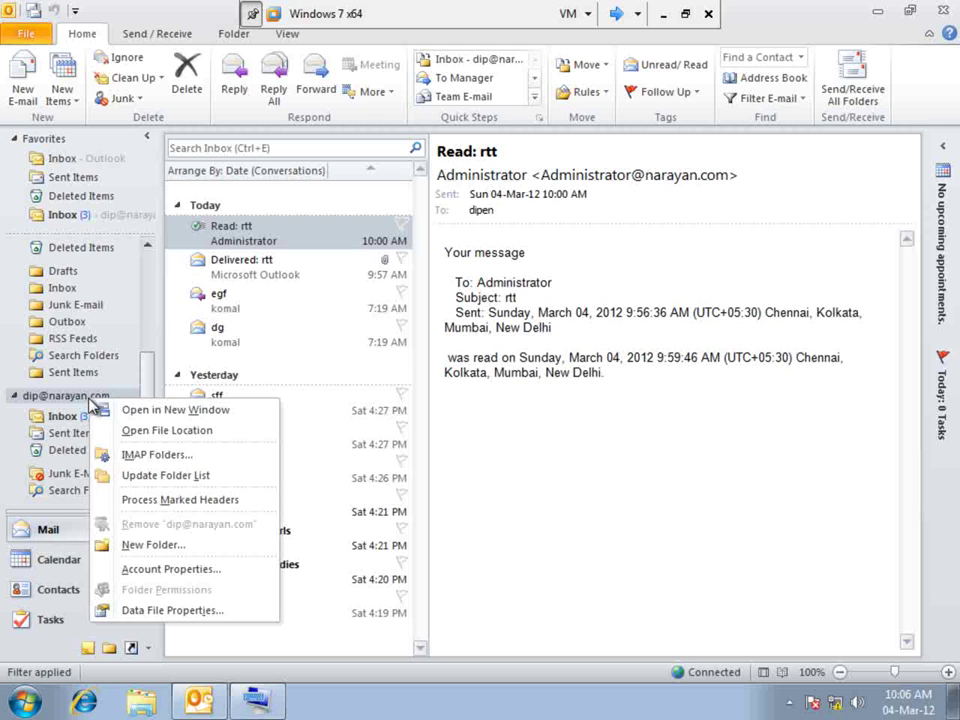
click(157, 610)
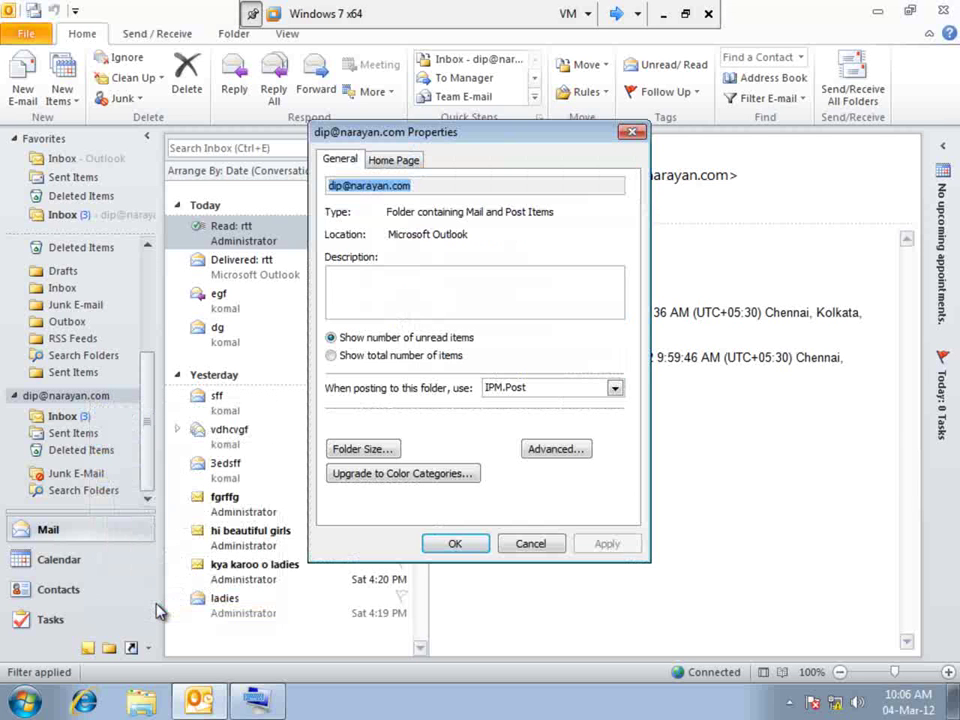
click(555, 449)
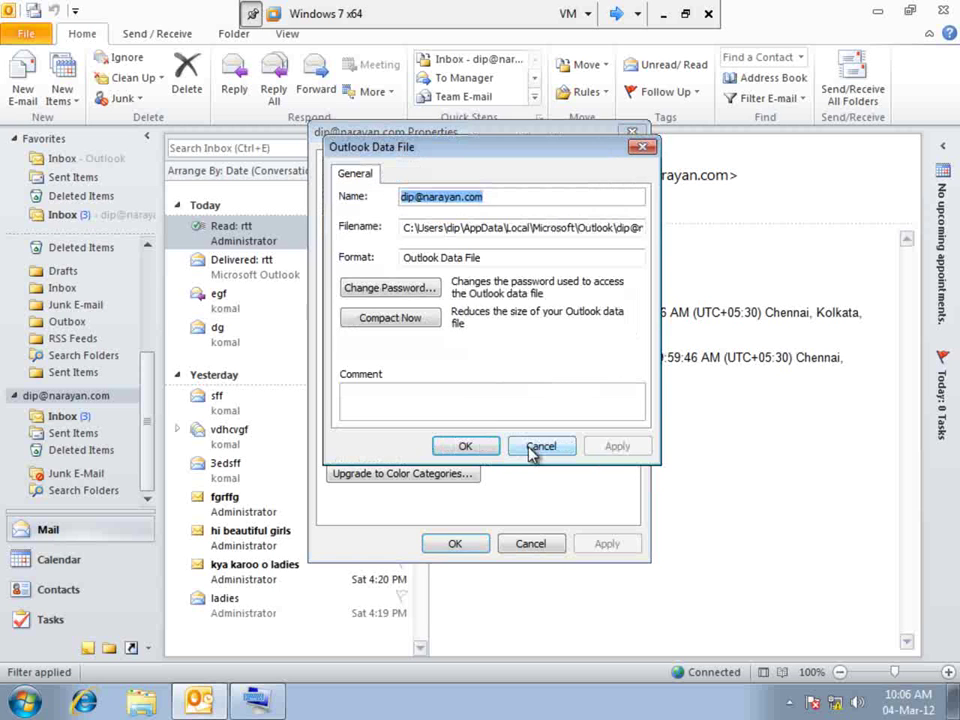
click(390, 288)
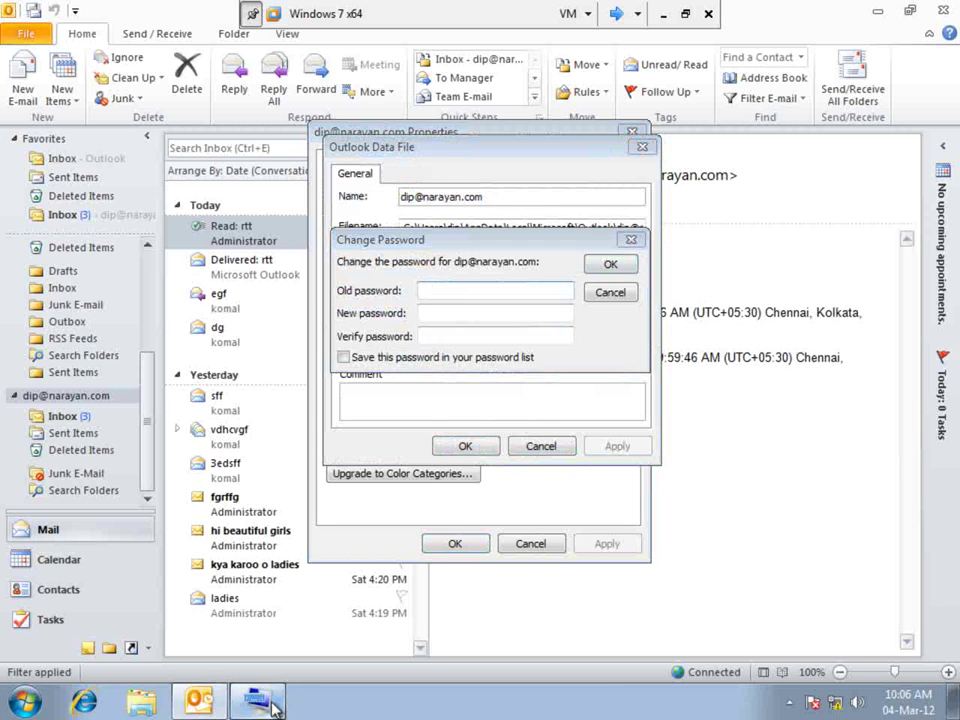
click(275, 707)
drag(418, 574, 427, 423)
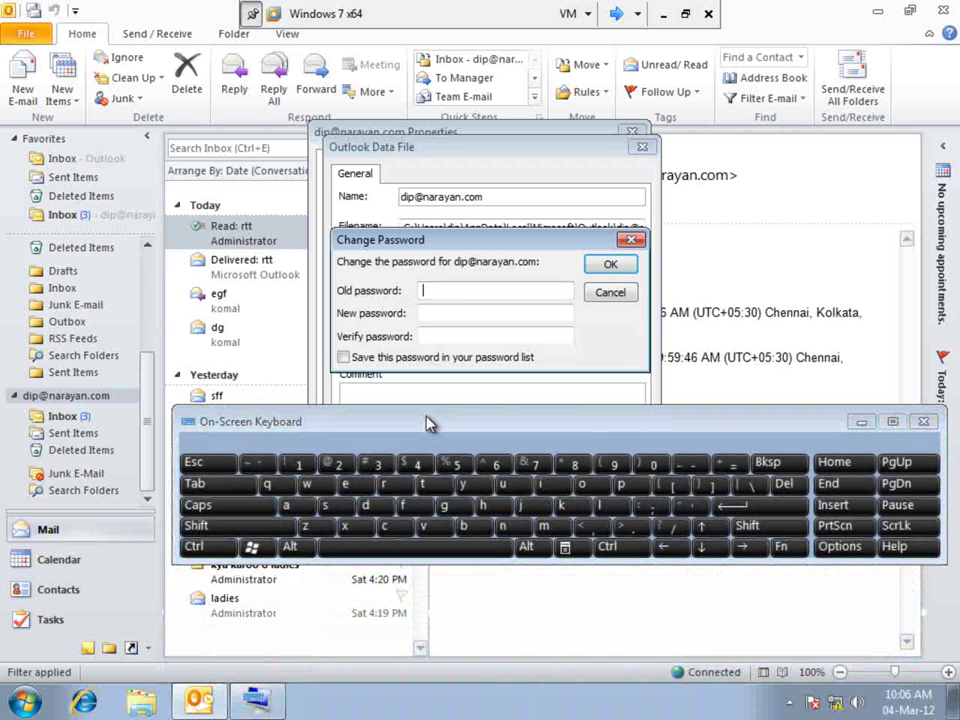
Step: Enter and verify a new password for the account's data file, leave the old password empty, and accept the change and the data file properties
click(462, 313)
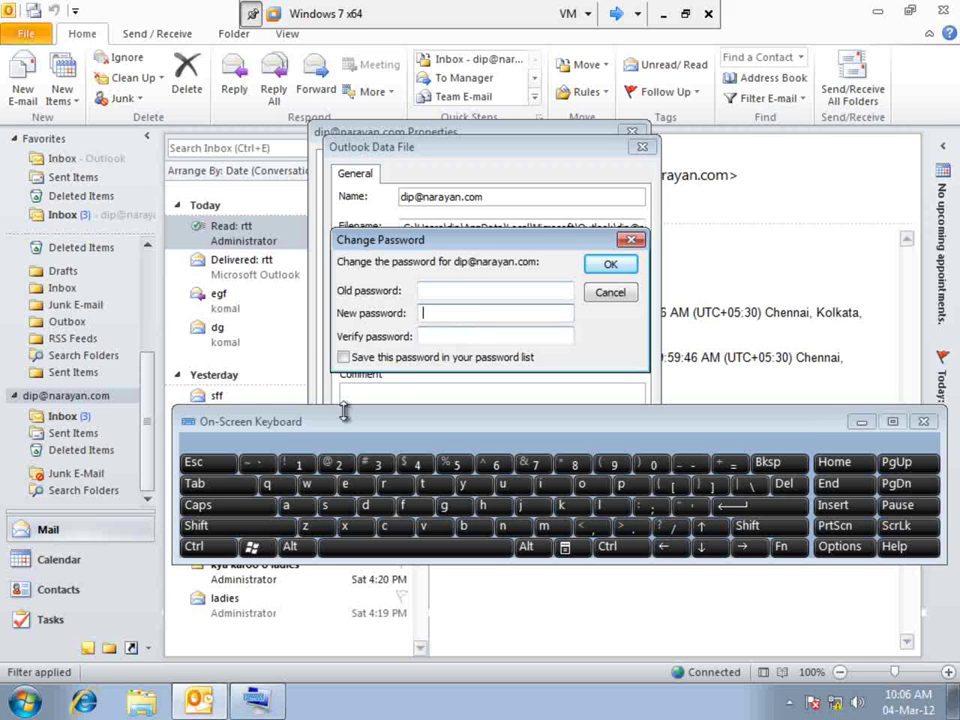
click(304, 461)
click(347, 461)
click(378, 463)
click(418, 463)
click(455, 463)
click(300, 463)
click(337, 463)
click(376, 463)
click(414, 465)
click(456, 463)
drag(501, 427, 500, 518)
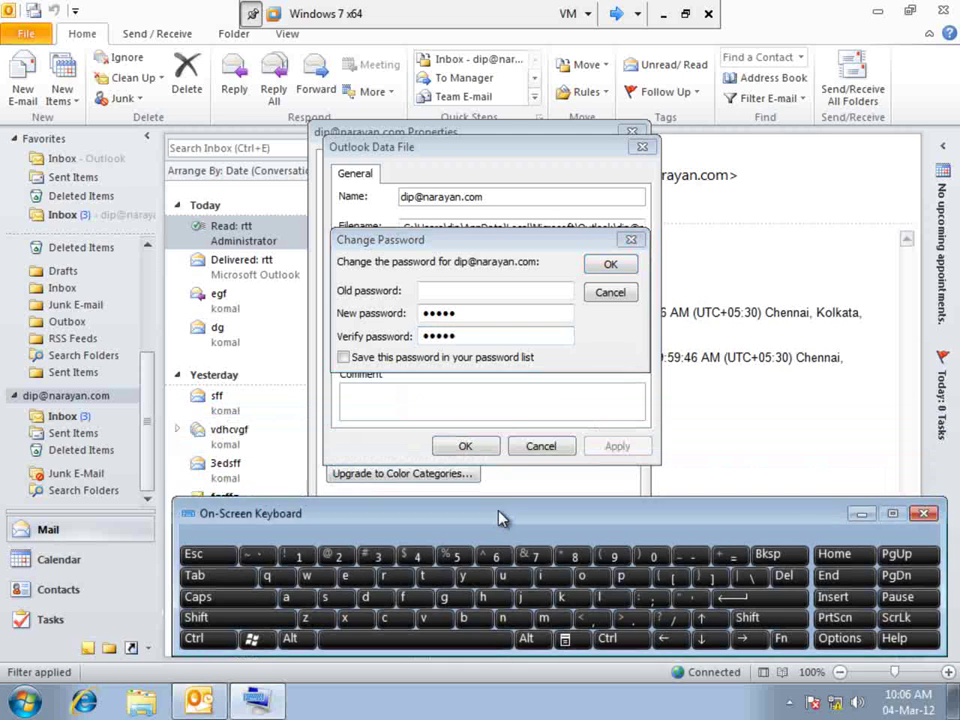
click(611, 264)
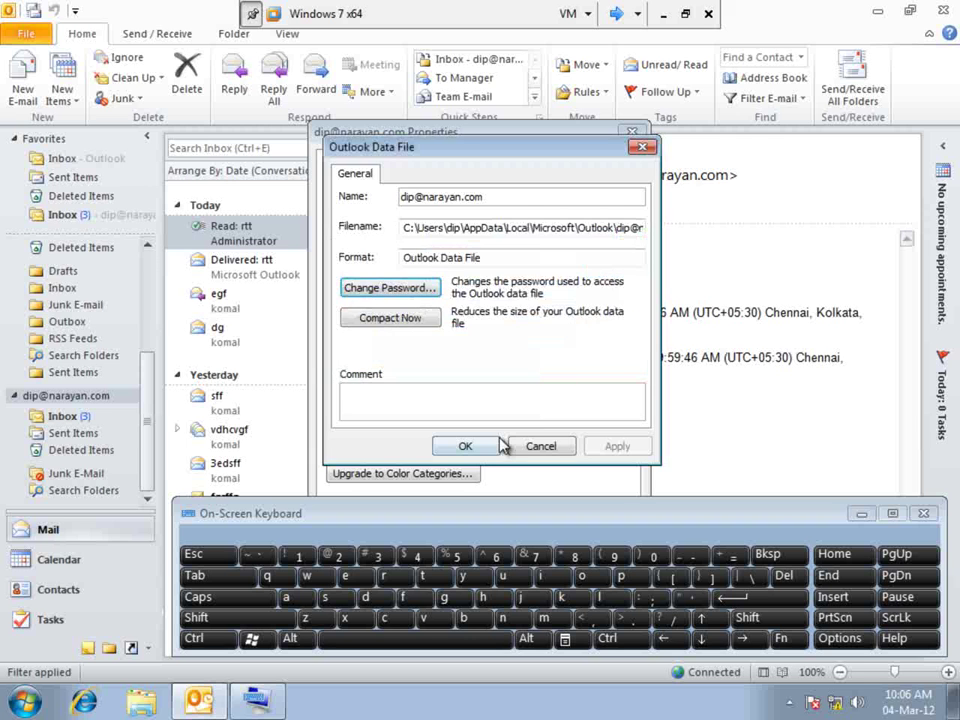
click(466, 446)
drag(531, 513, 541, 647)
click(476, 548)
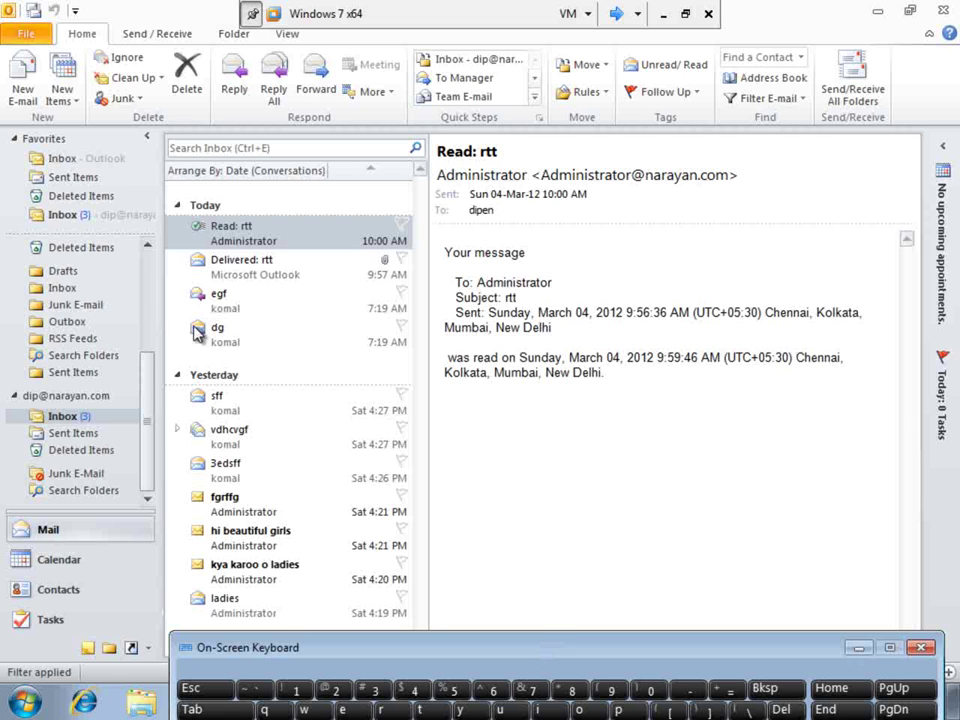
Step: View the Inbox of the Outlook data file and look over the mail account's folders
click(155, 383)
drag(155, 383, 148, 246)
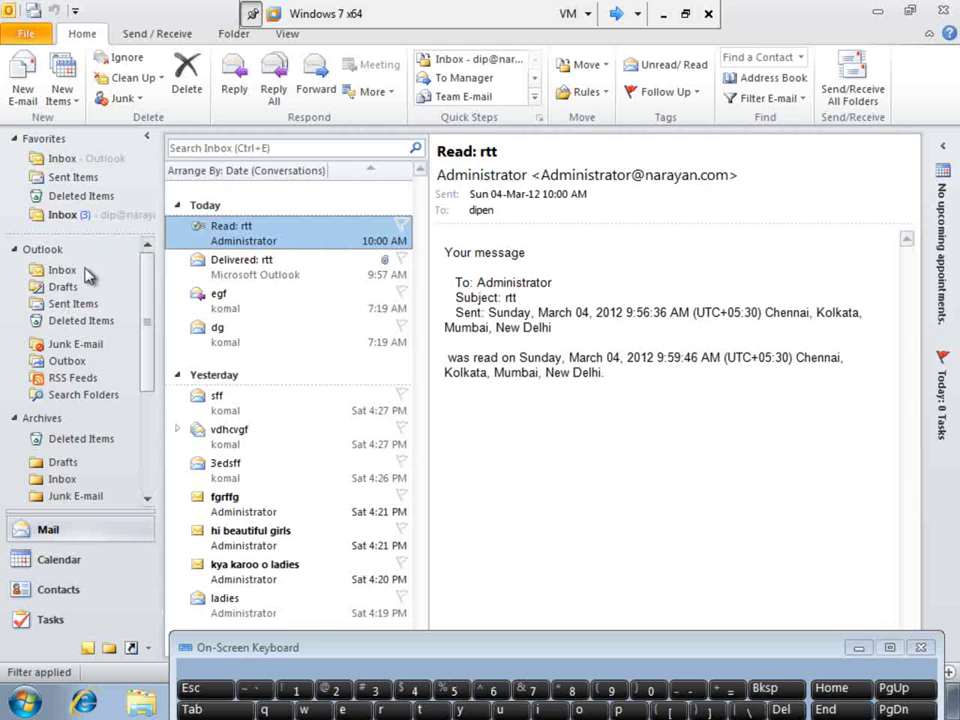
click(64, 270)
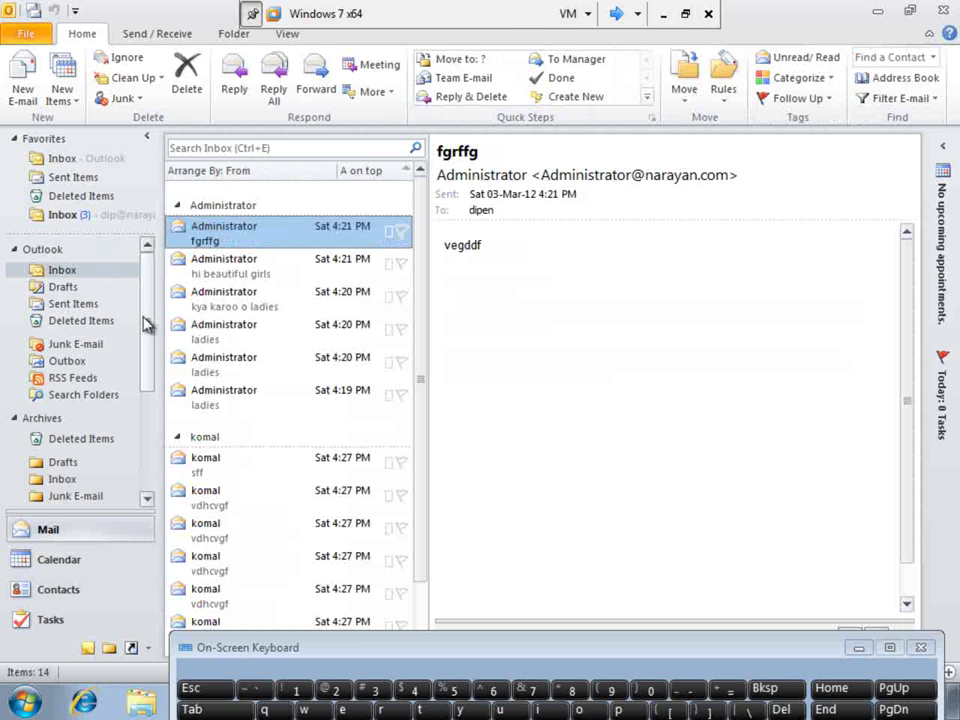
drag(145, 324, 147, 449)
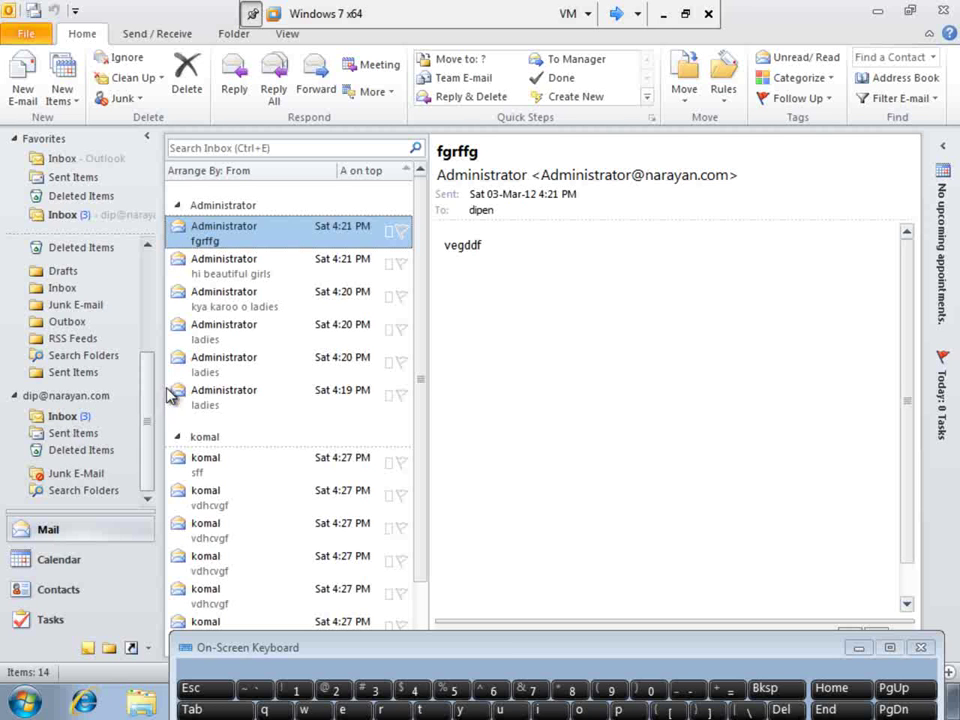
Step: Restart Outlook 2010 with the Outlook profile, cancel the data file password prompt and minimize the On-Screen Keyboard
click(946, 12)
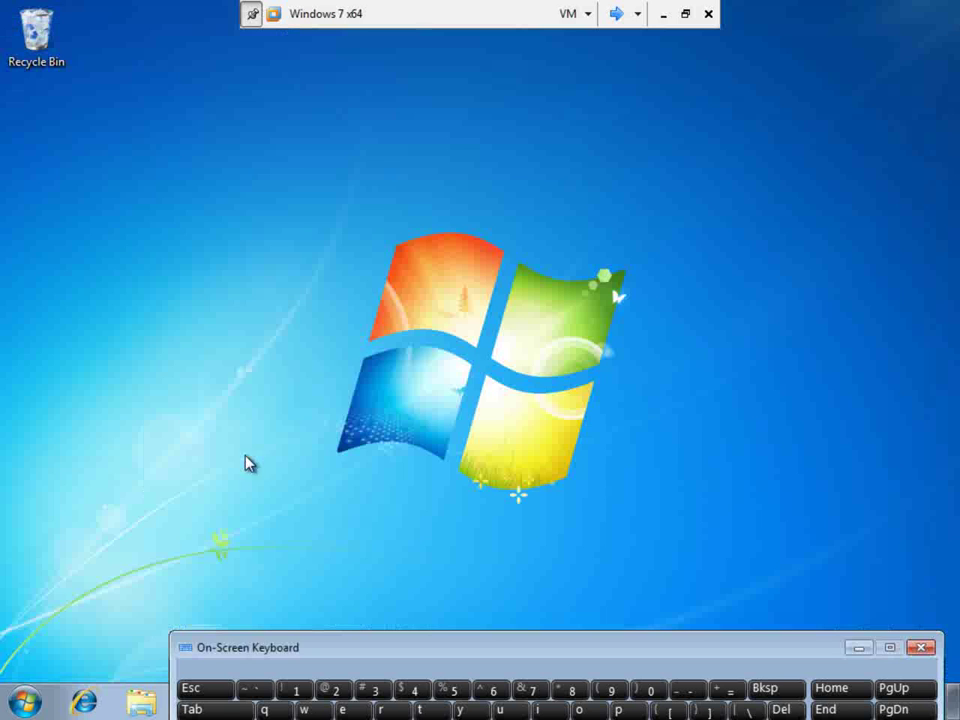
click(38, 690)
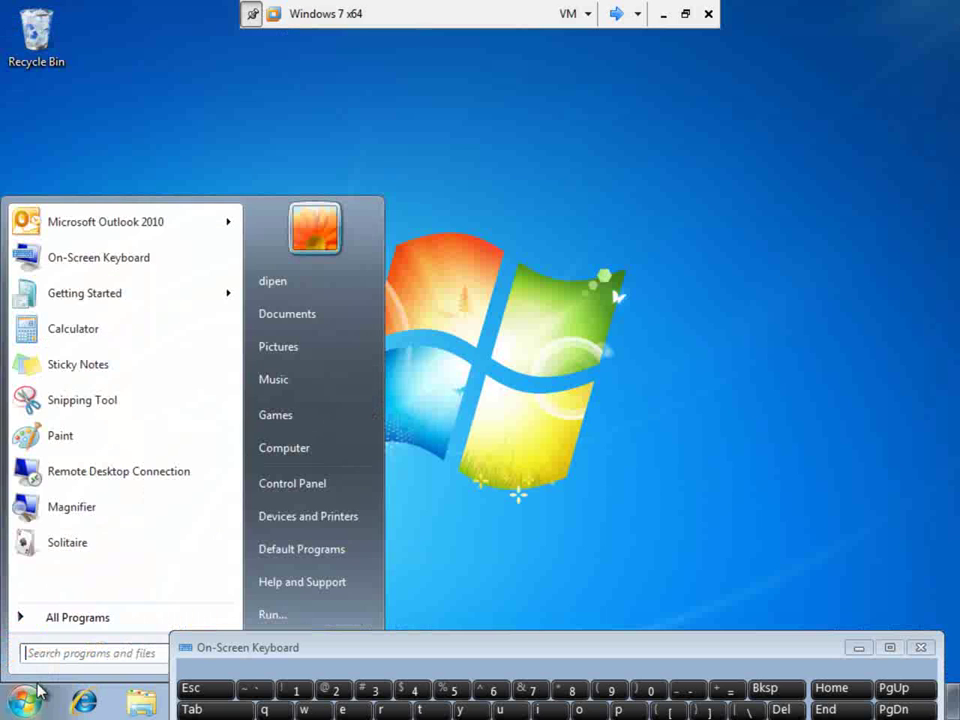
click(139, 226)
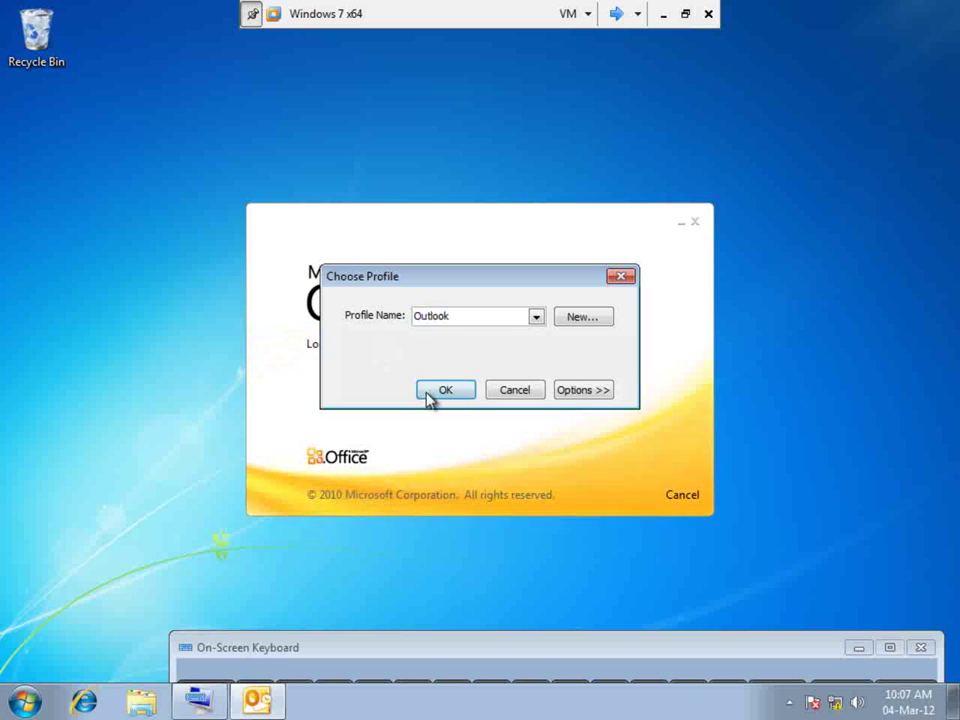
click(433, 394)
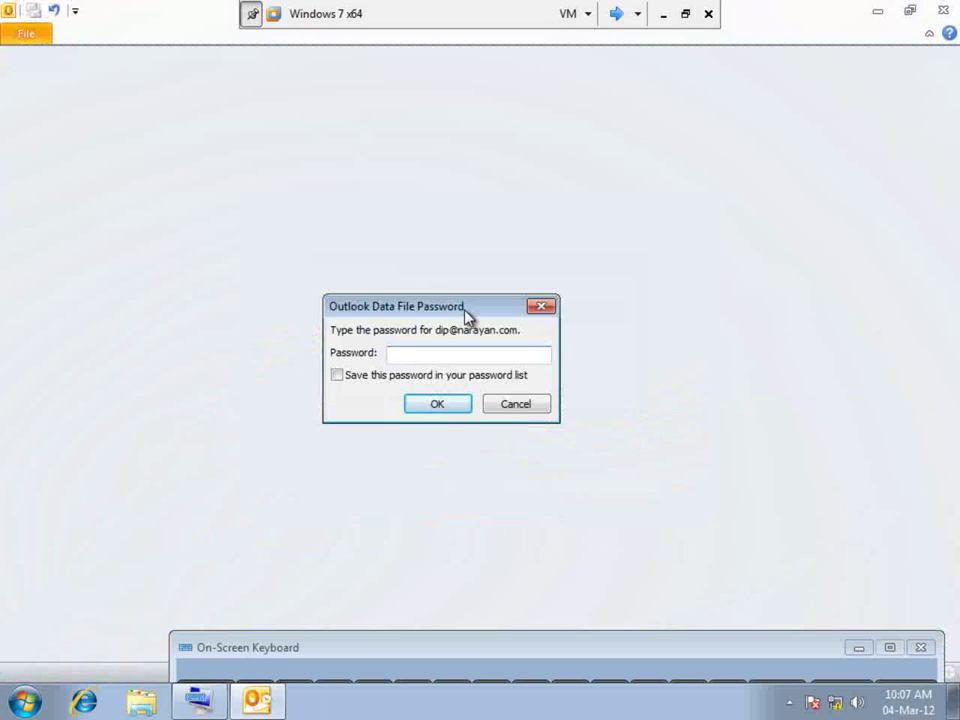
drag(463, 311, 463, 241)
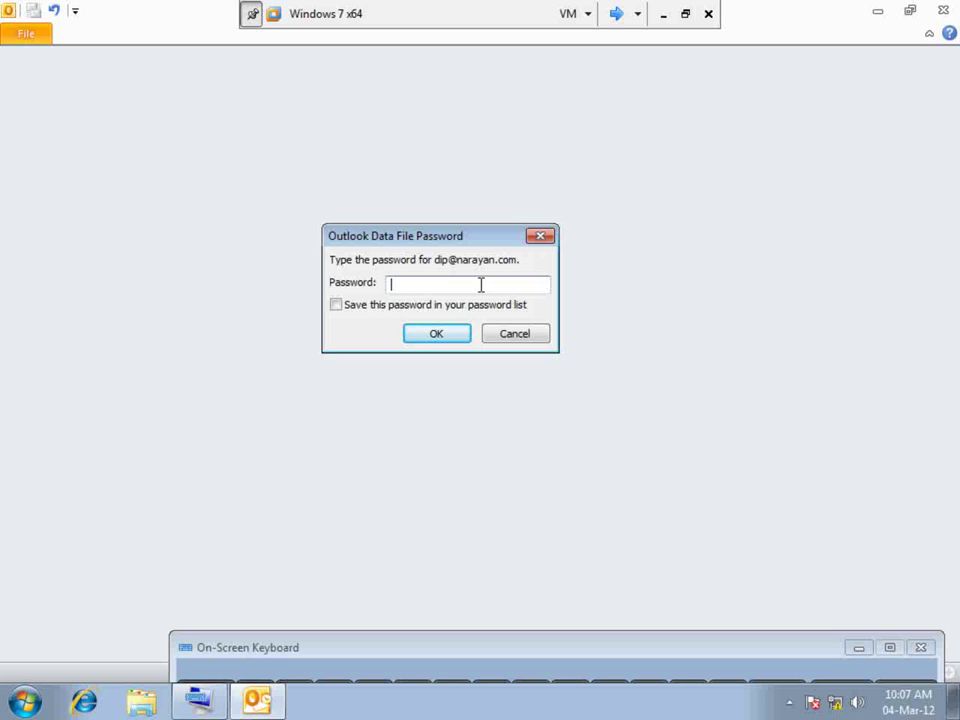
click(513, 334)
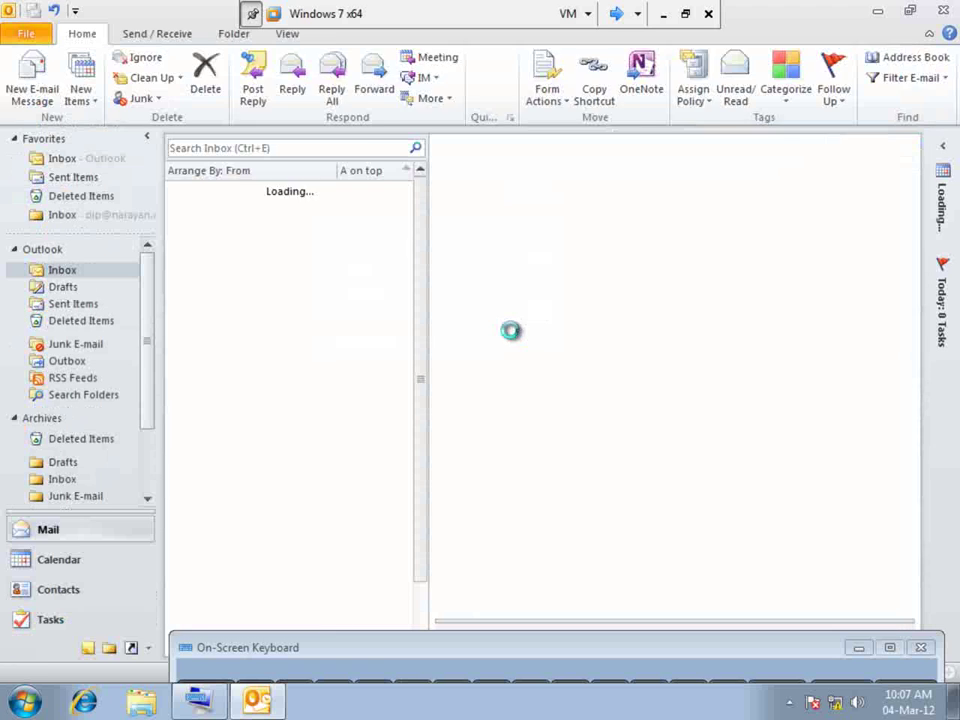
click(859, 648)
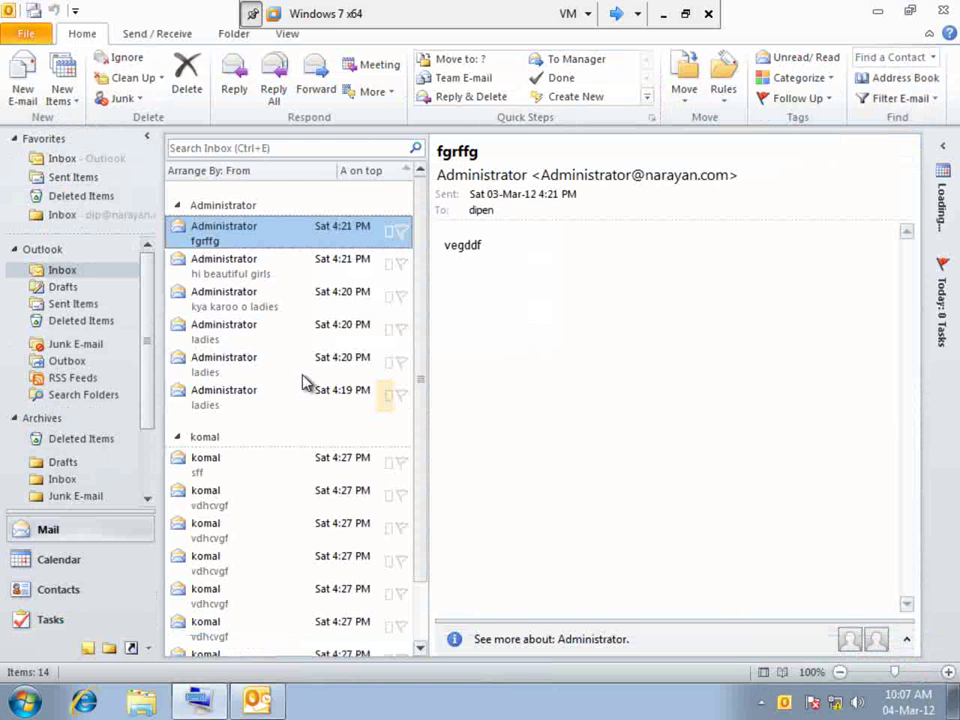
Step: Browse the Drafts, Sent Items and Junk E-mail folders of the Outlook data file
scroll(150, 330, down, 3)
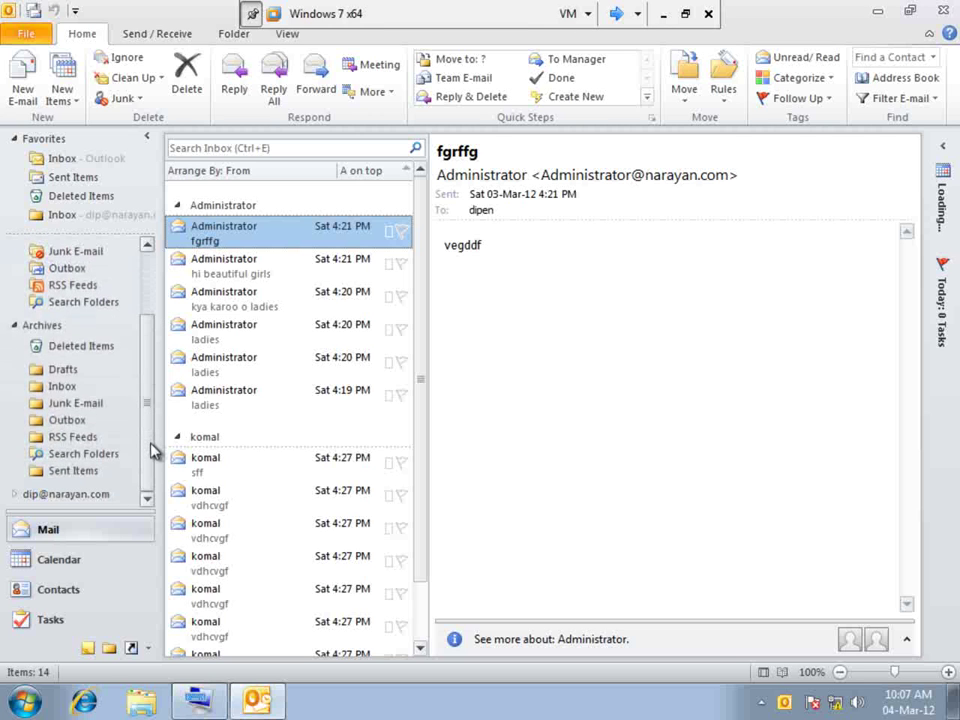
scroll(154, 300, up, 3)
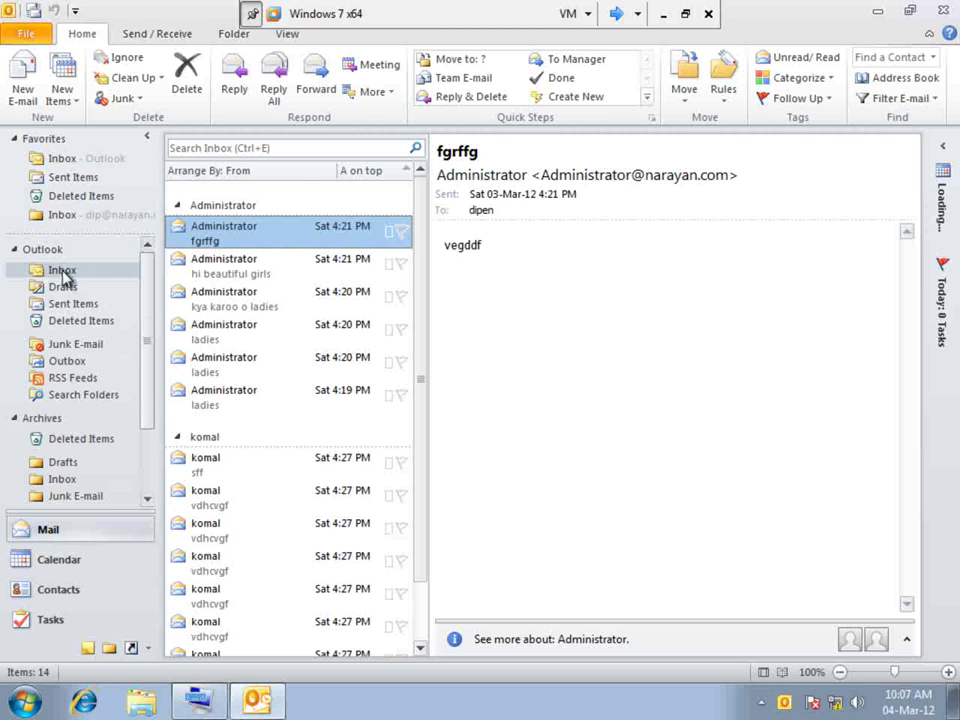
click(63, 287)
click(72, 303)
click(95, 346)
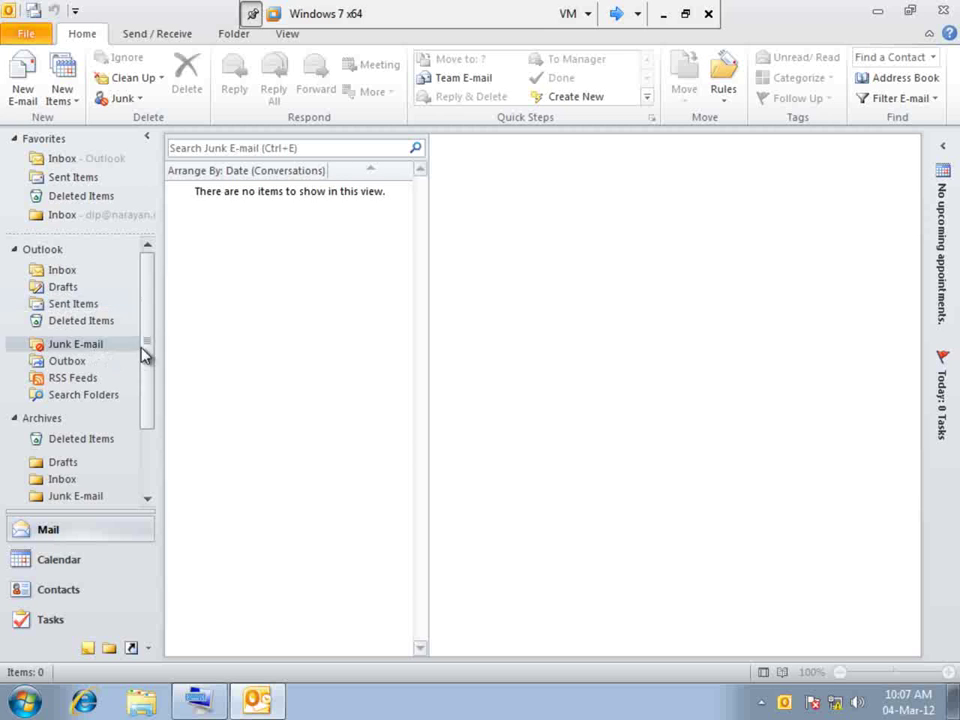
Step: Try to expand the mail account's password-protected folders in the folder list
scroll(141, 400, down, 3)
click(15, 494)
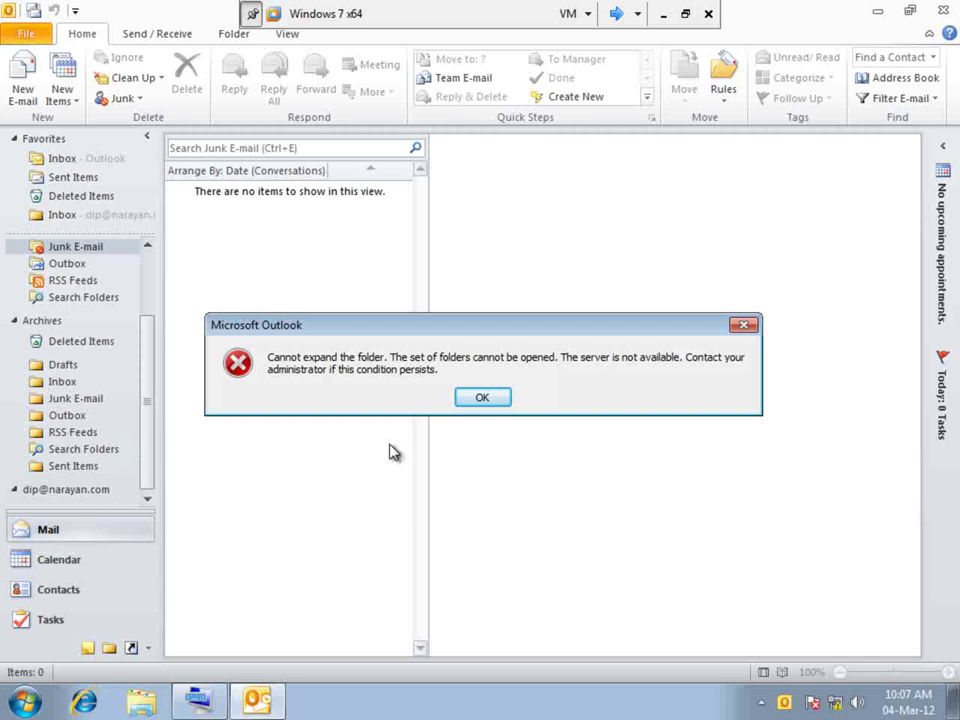
click(482, 398)
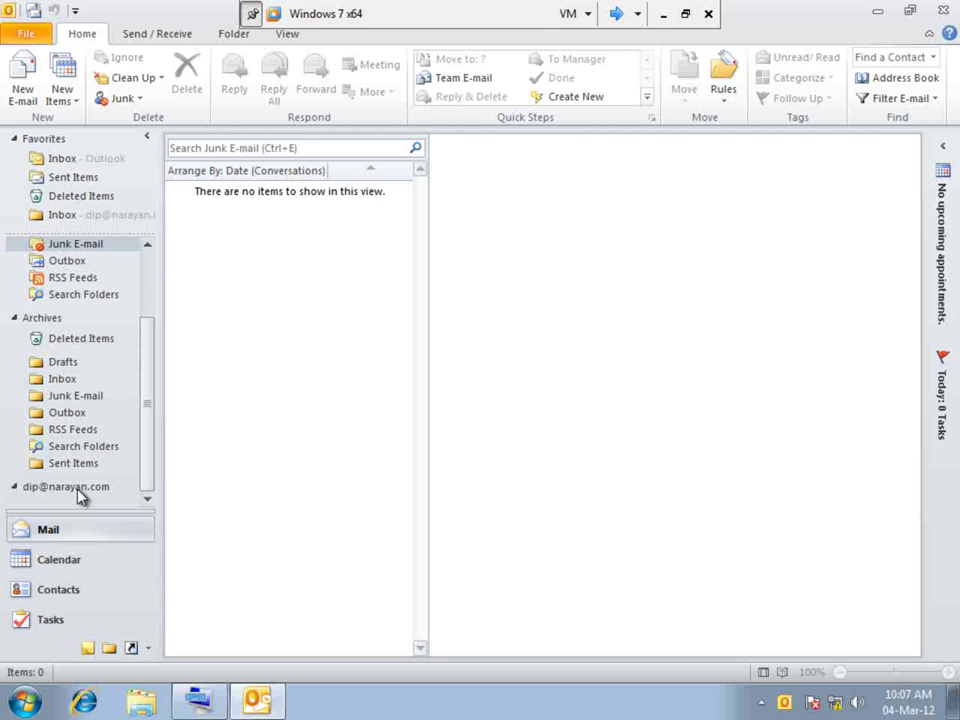
Step: Close Outlook and start Outlook 2010 again from the Microsoft Office program group with the Outlook profile
click(943, 12)
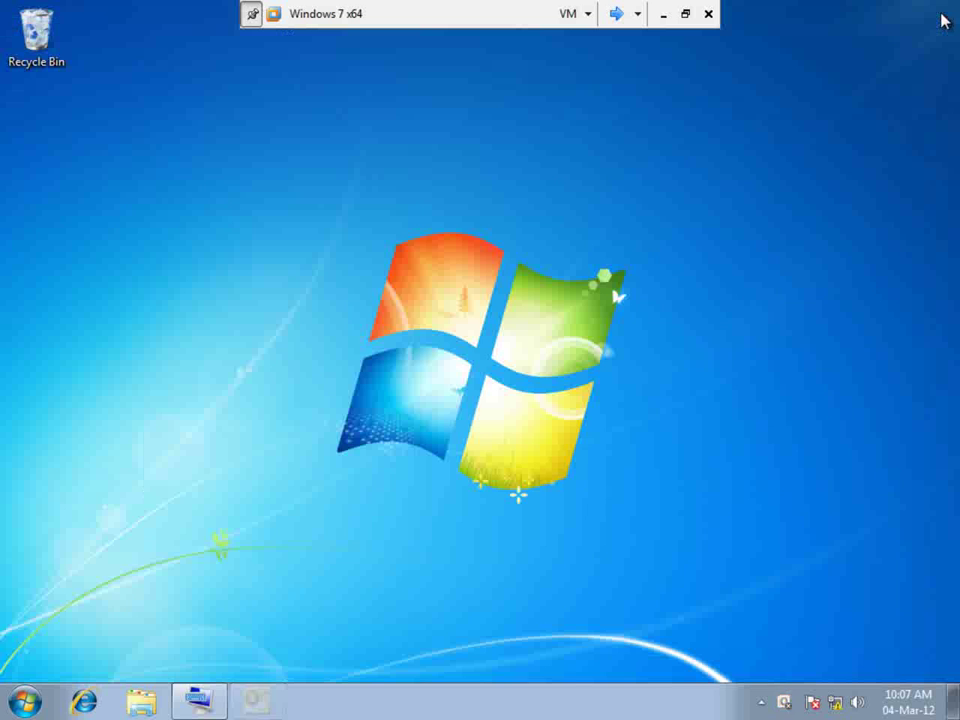
click(25, 700)
click(66, 620)
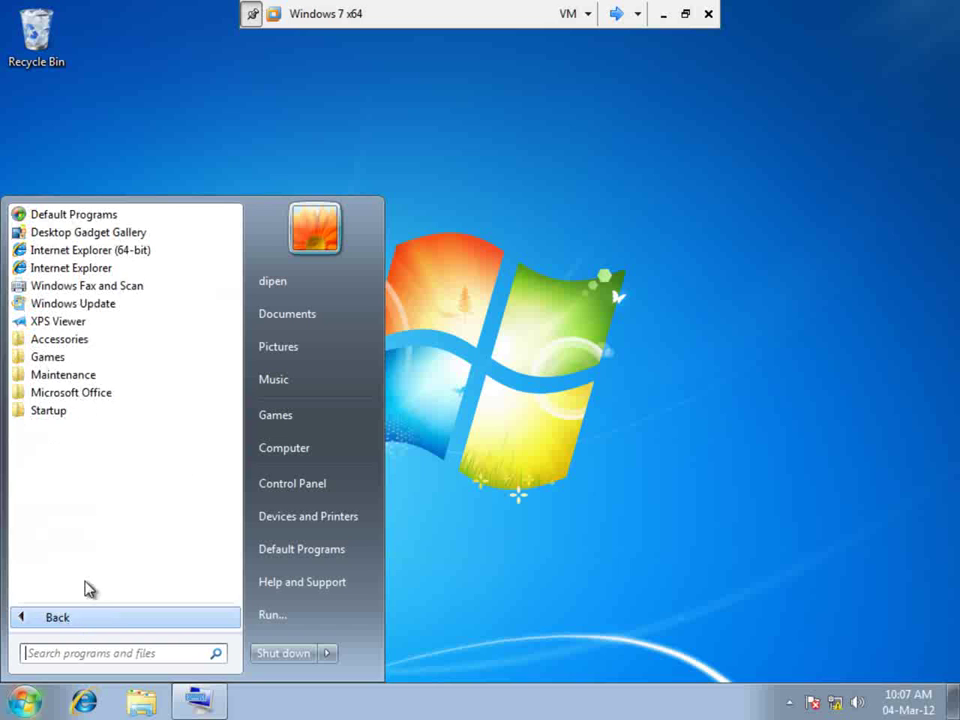
click(100, 393)
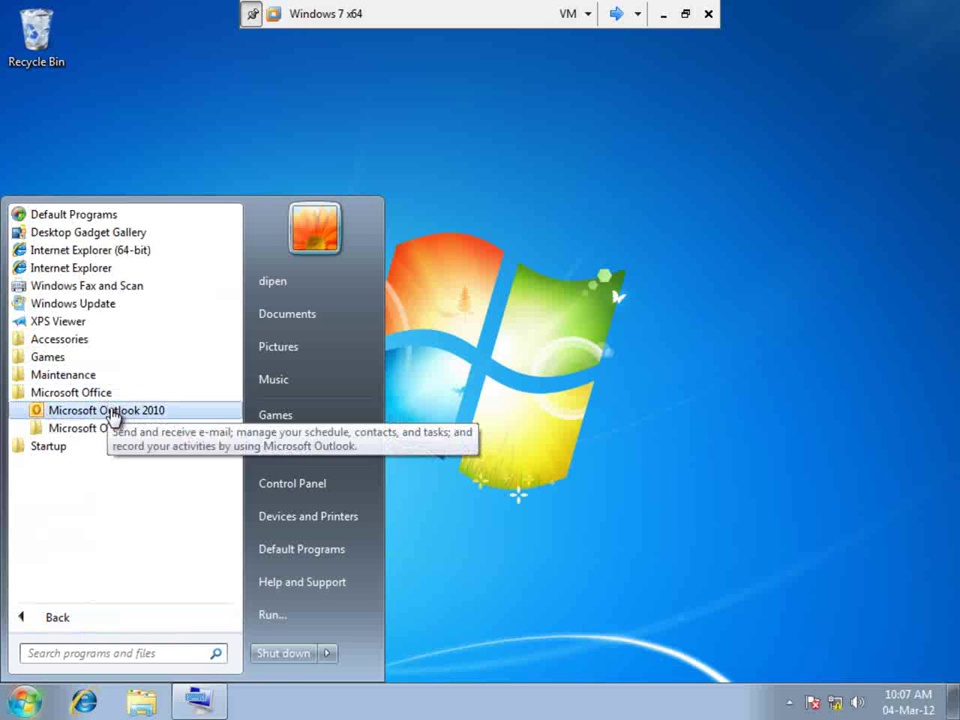
click(112, 415)
click(424, 394)
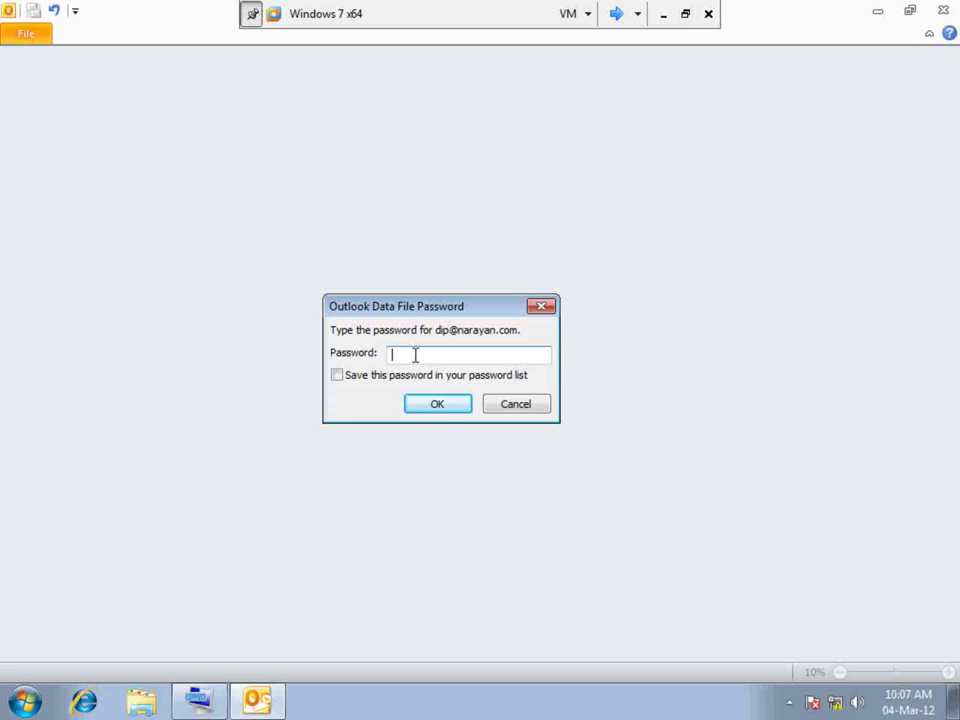
Step: Unlock the mail account's data file by entering its password with the On-Screen Keyboard, and continue using the server despite the security certificate warning
click(229, 702)
click(293, 600)
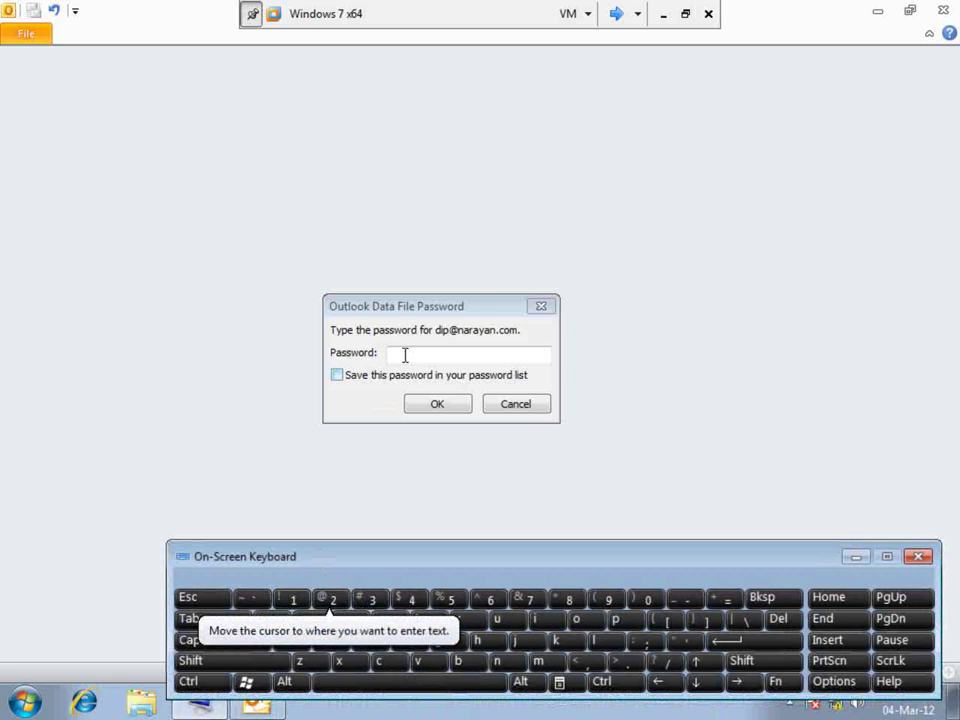
click(405, 355)
click(293, 600)
click(333, 600)
click(388, 600)
click(414, 600)
click(450, 600)
click(436, 405)
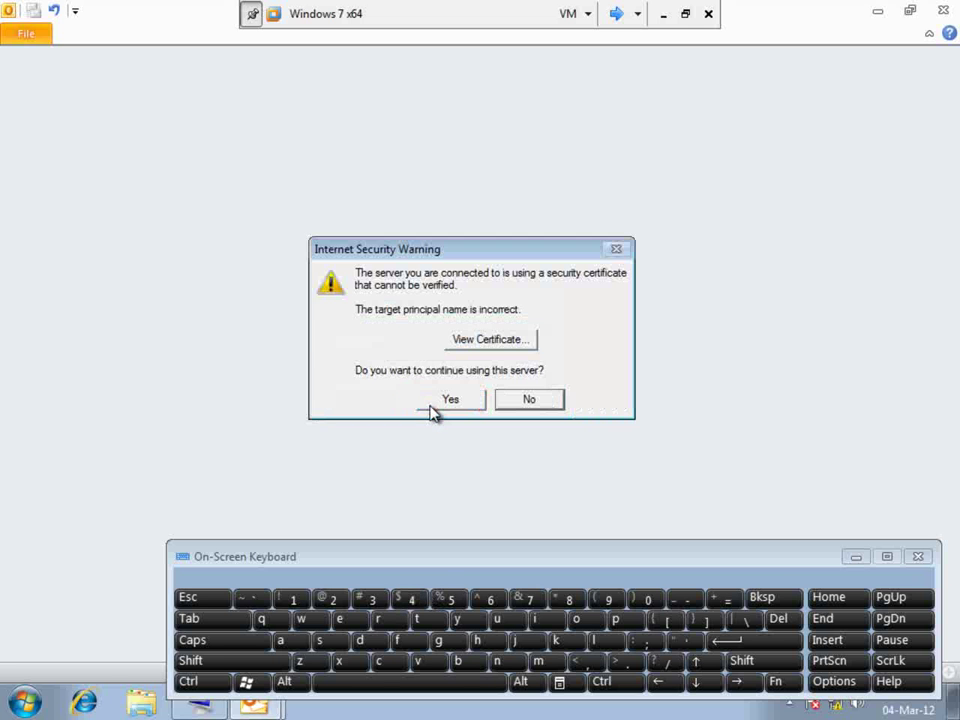
click(433, 404)
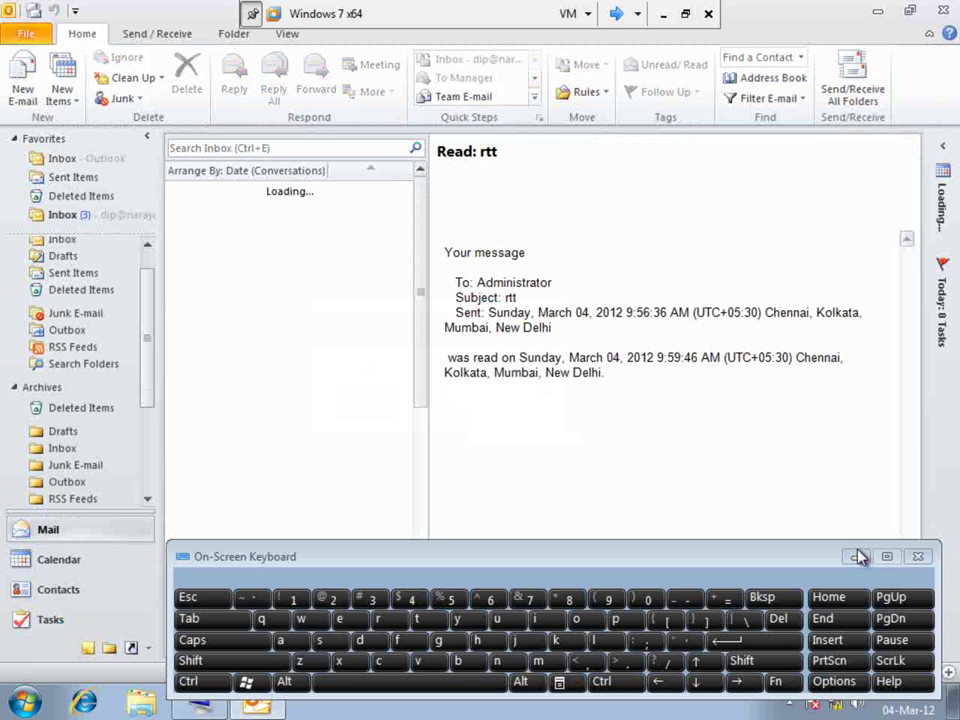
click(857, 557)
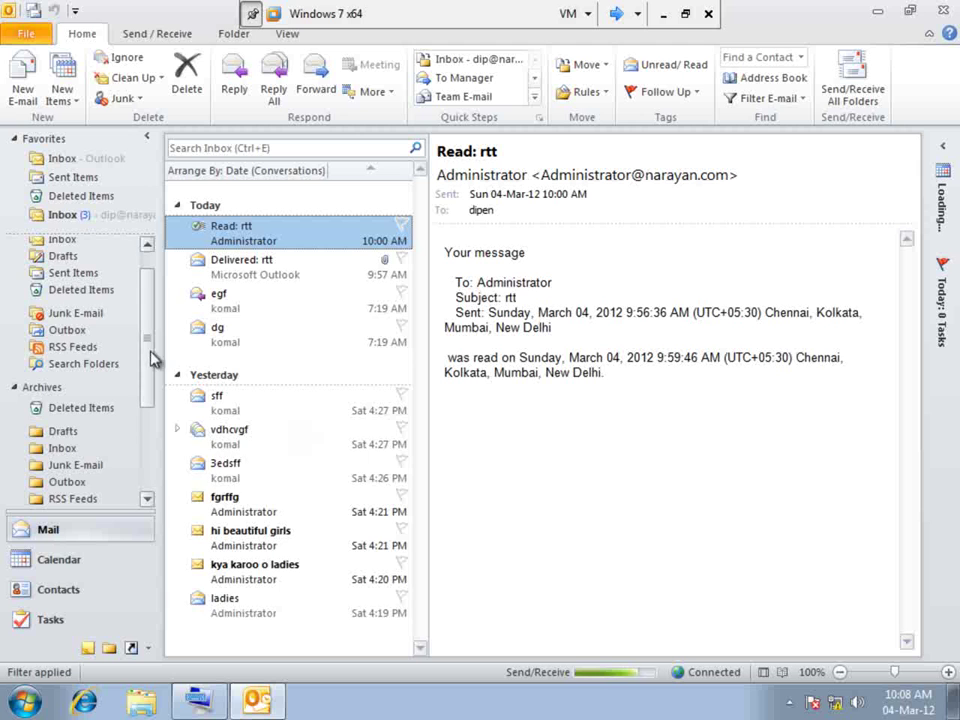
Step: View the mail account's Sent Items and Inbox folders in the folder list, and minimize the Windows 7 x64 virtual machine
drag(152, 358, 152, 441)
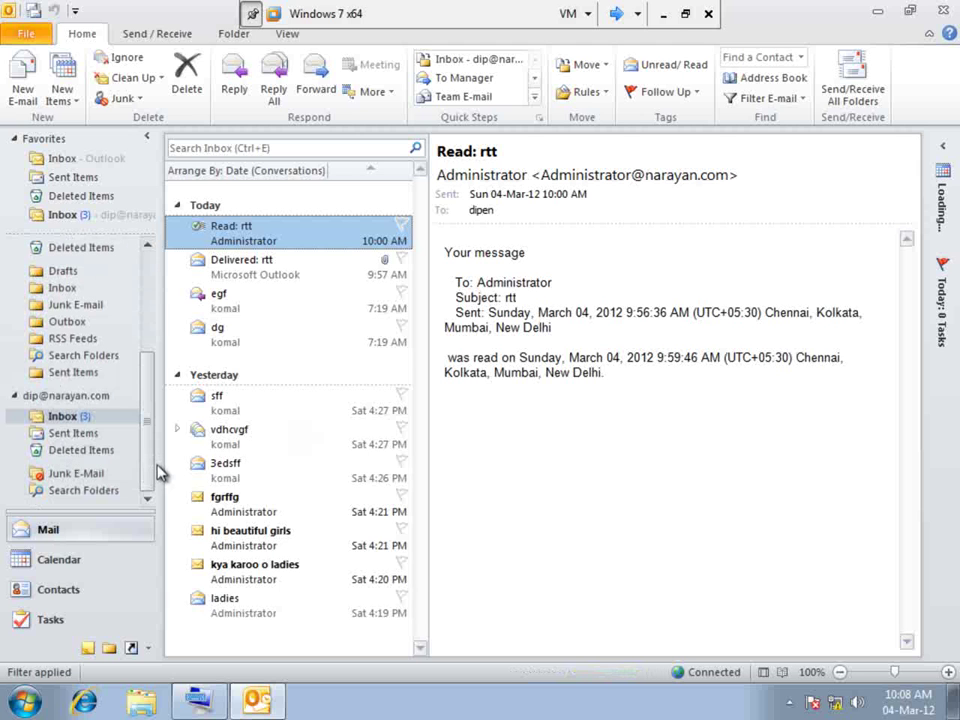
click(96, 435)
click(92, 418)
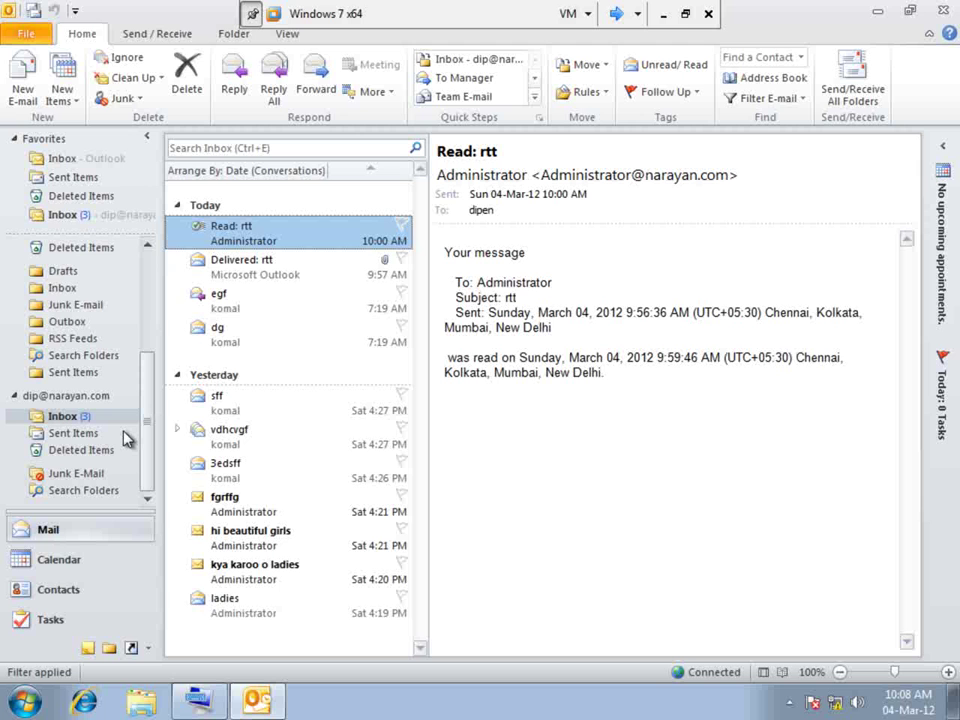
mouse_move(146, 422)
mouse_down()
mouse_move(155, 300)
mouse_move(139, 399)
mouse_move(145, 427)
mouse_up()
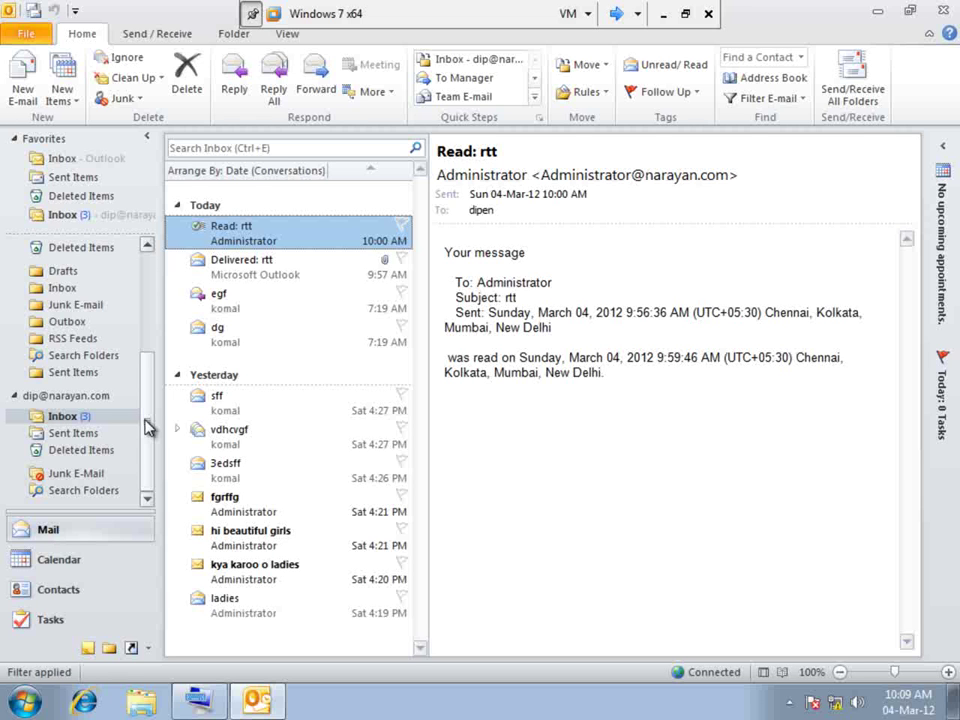
click(663, 13)
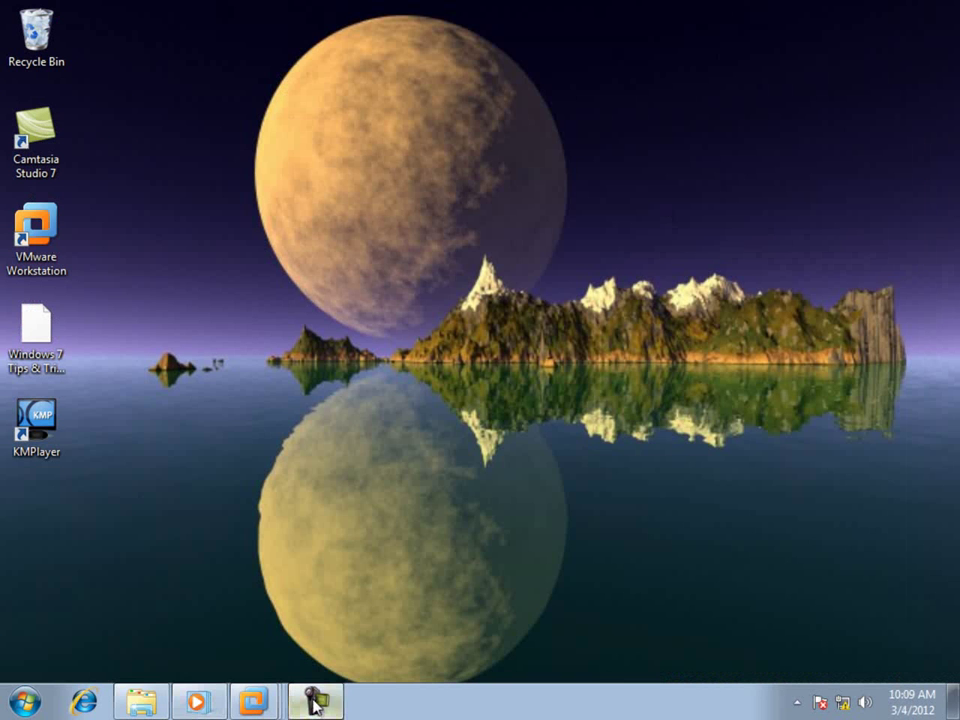